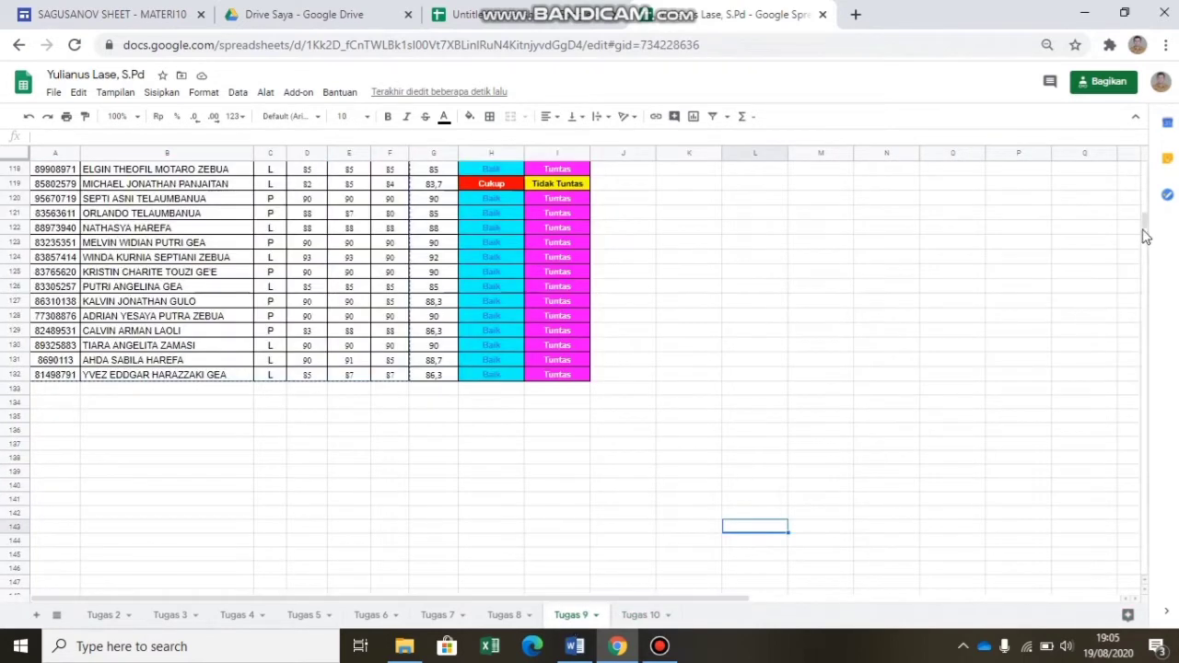
Switch to the Tugas 10 sheet containing the lookup table and the staff data table.
{"action": "left_click_drag", "start_coordinate": [1142, 229], "coordinate": [1148, 173]}
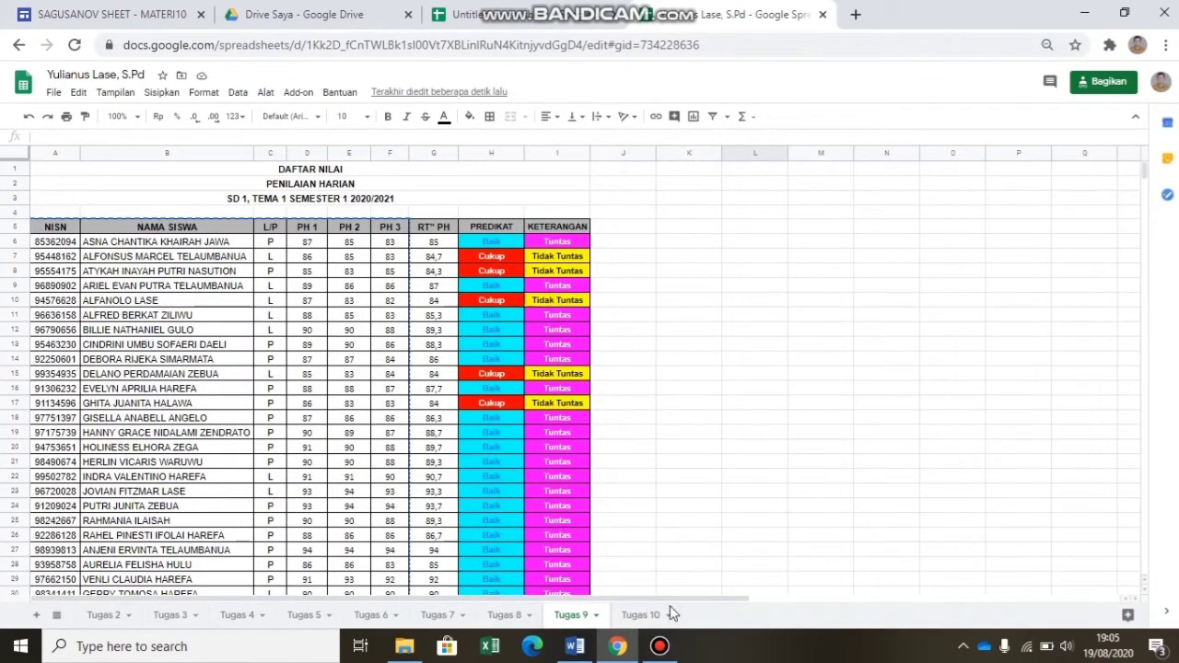
{"action": "left_click", "coordinate": [628, 619]}
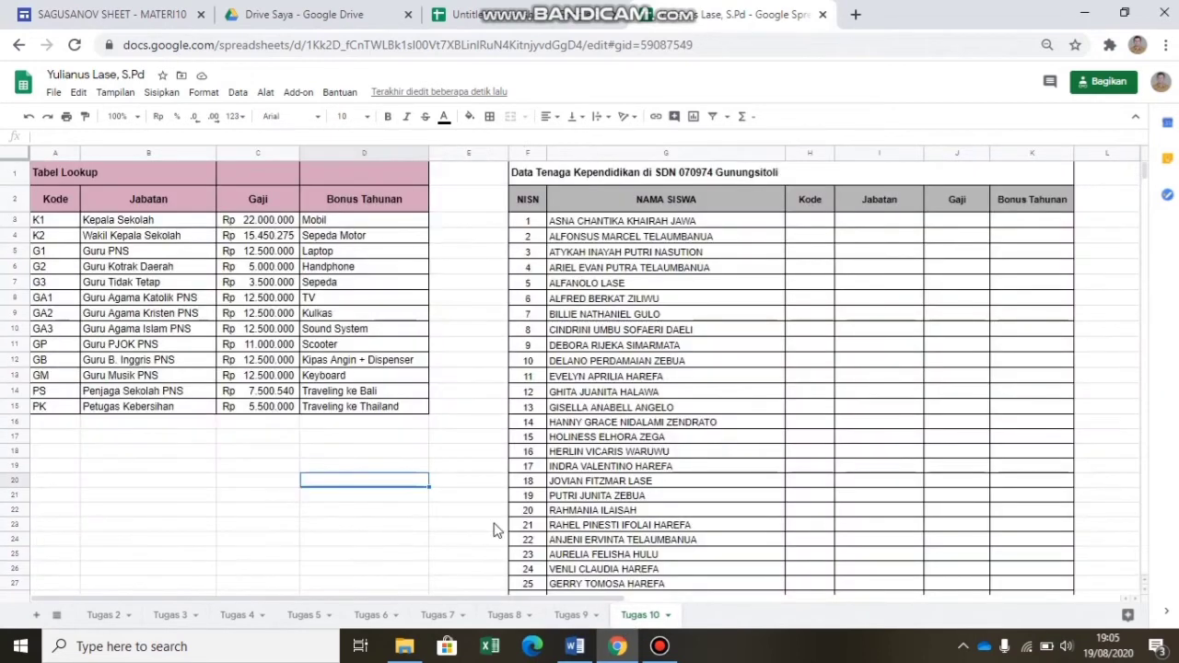
{"action": "left_click", "coordinate": [401, 468]}
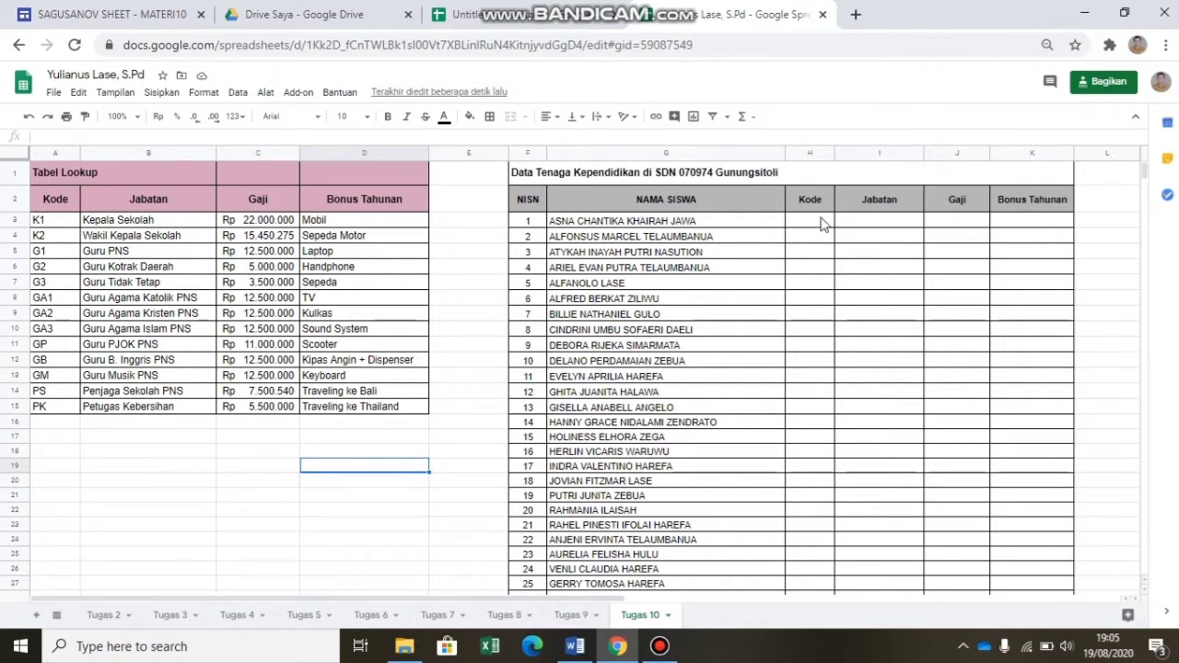
Enter =VLOOKUP(H3;$A$3:$D$15;2;false) in cell I3 to look up the Jabatan for the first row of the staff table.
{"action": "left_click", "coordinate": [862, 229]}
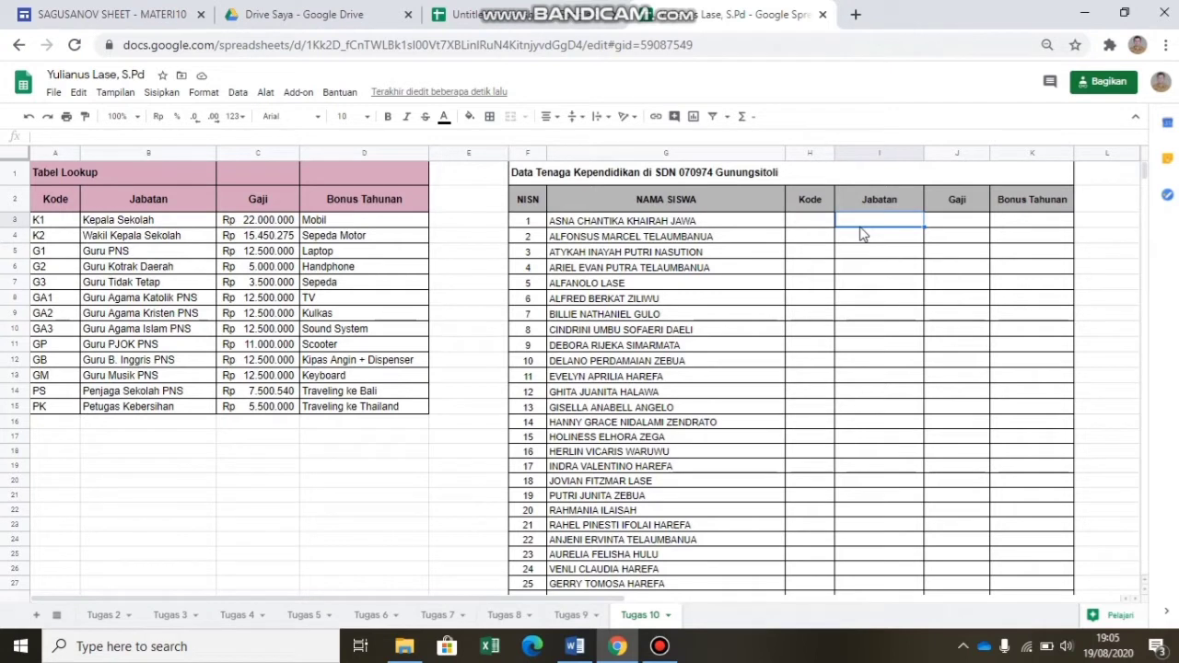
{"action": "left_click", "coordinate": [930, 218]}
{"action": "left_click", "coordinate": [863, 228]}
{"action": "type", "text": "=v"}
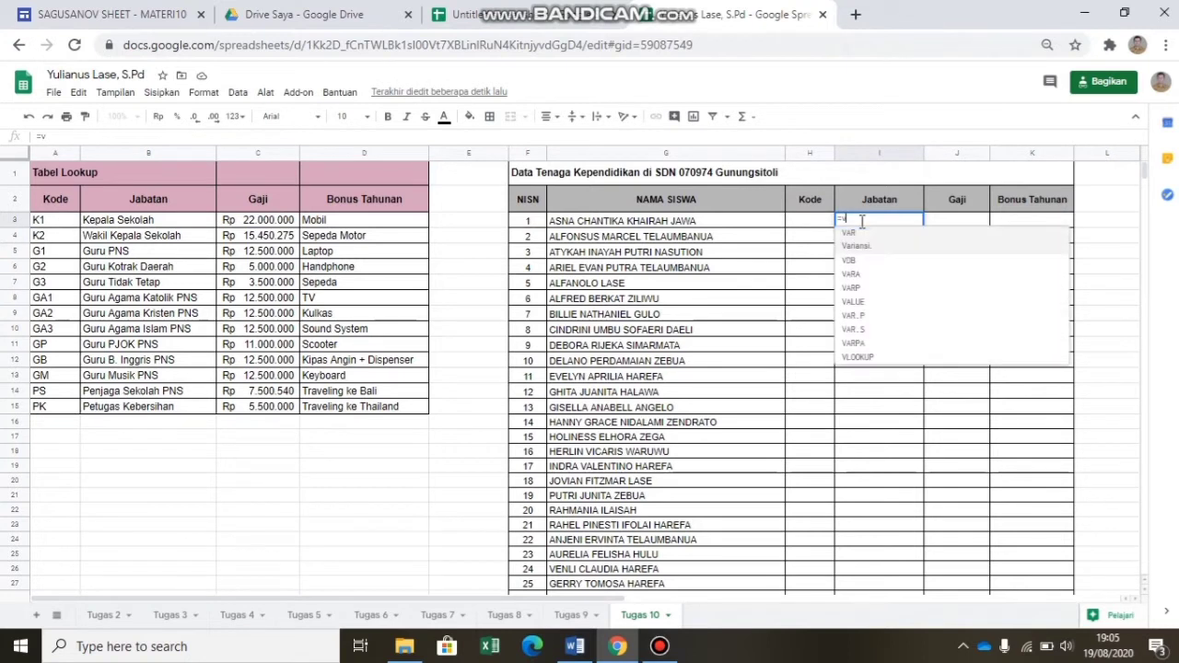
{"action": "type", "text": "look"}
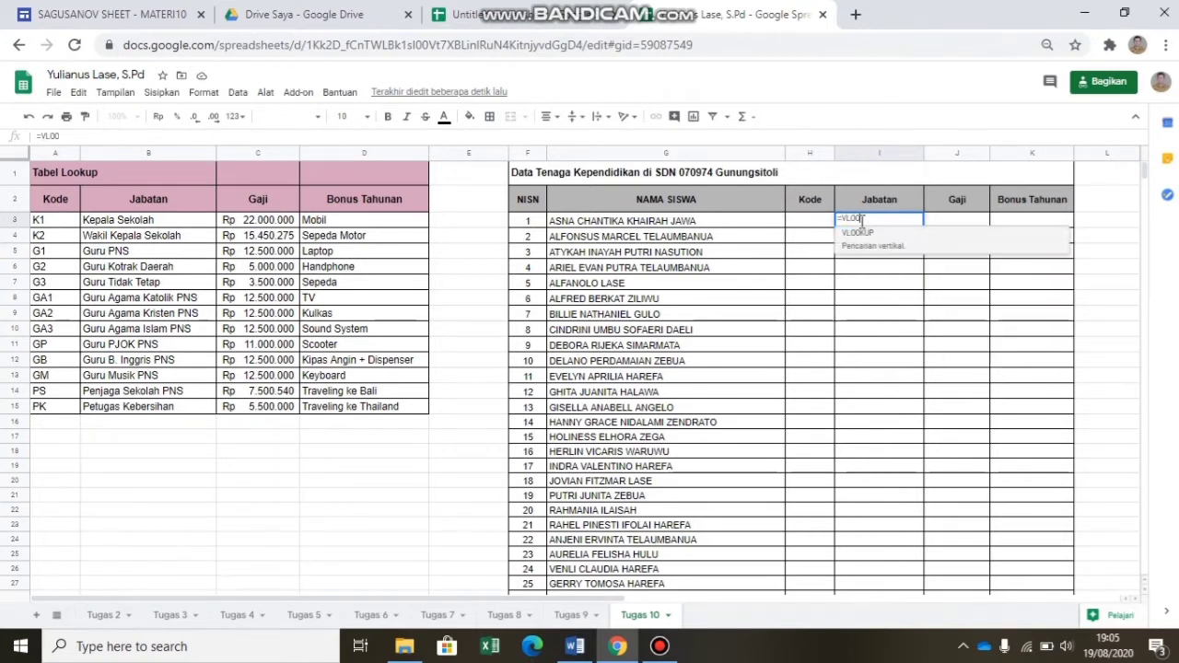
{"action": "type", "text": "up("}
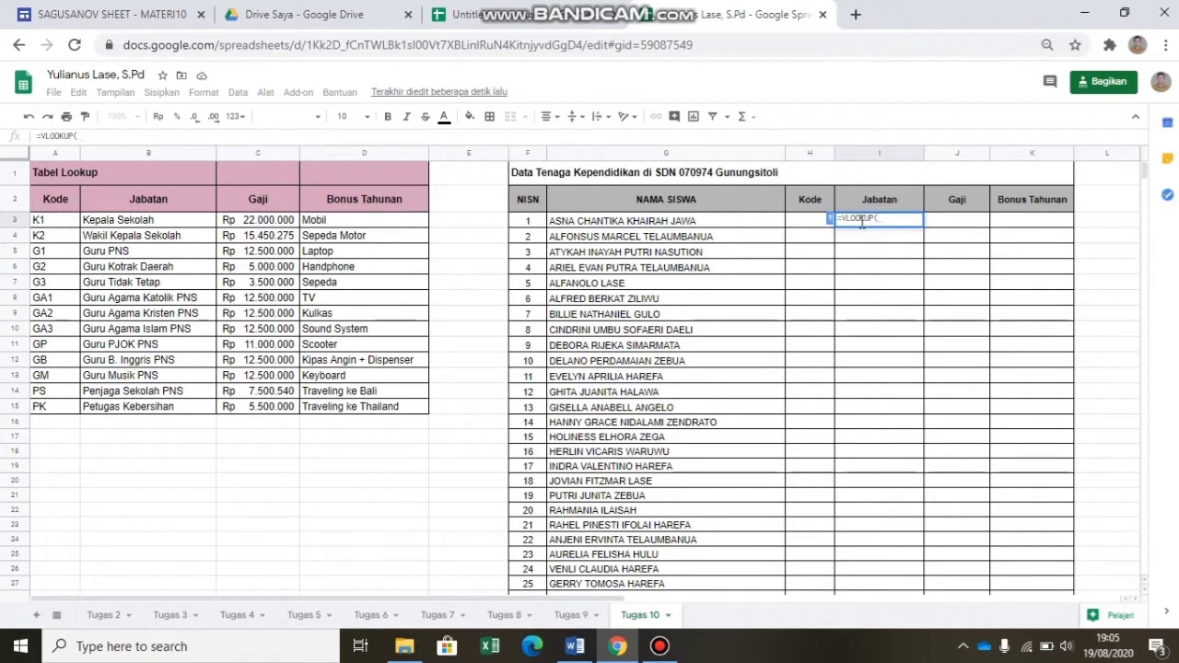
{"action": "type", "text": "H3"}
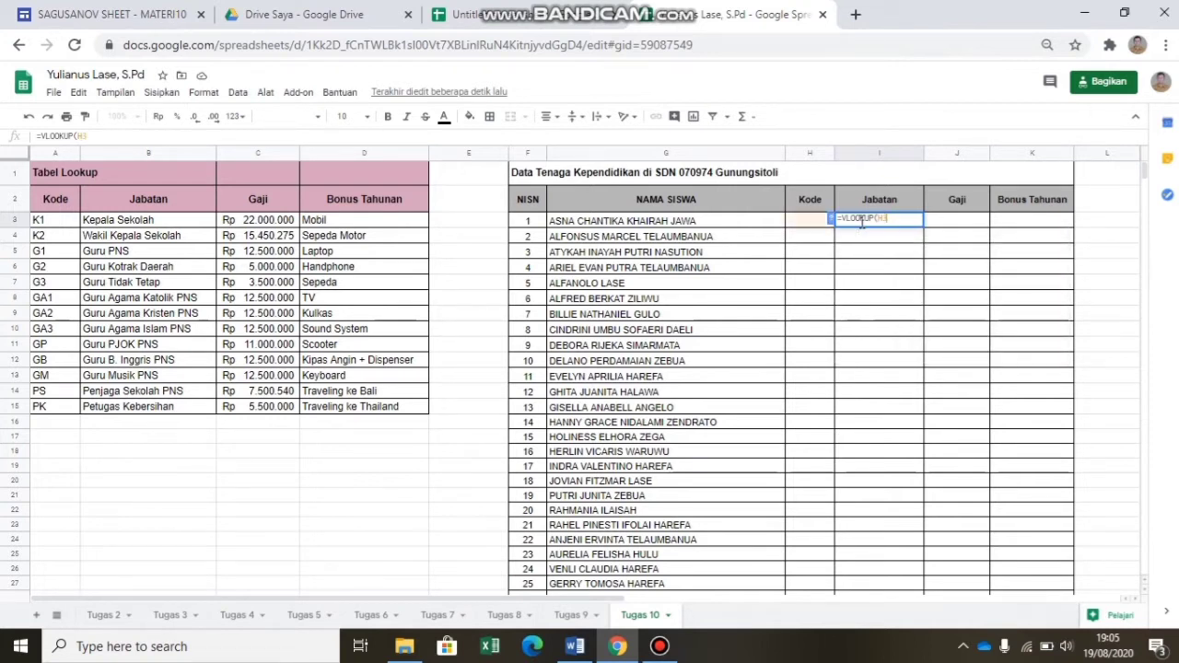
{"action": "type", "text": ";$A$3"}
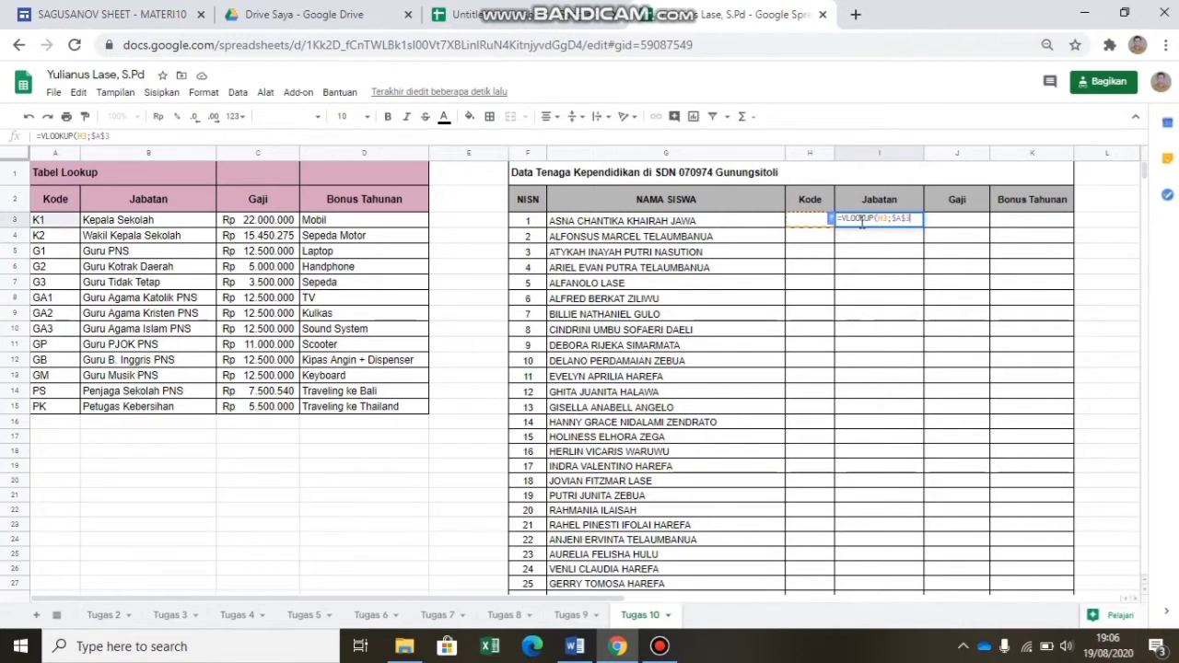
{"action": "type", "text": ":"}
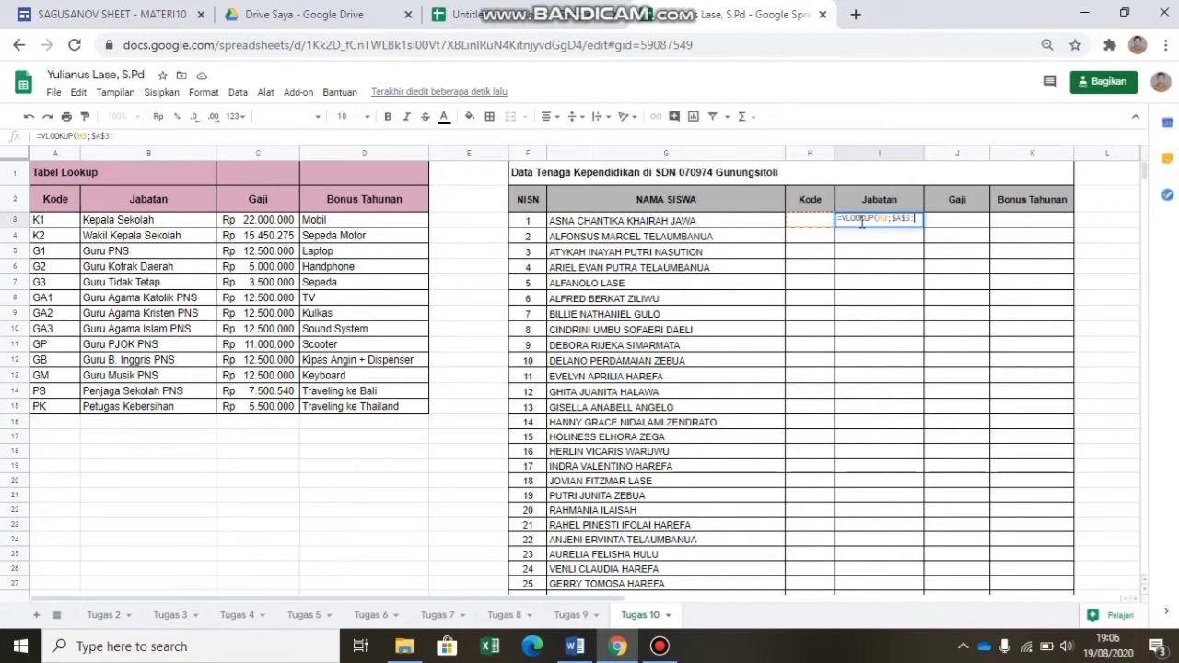
{"action": "type", "text": "$D"}
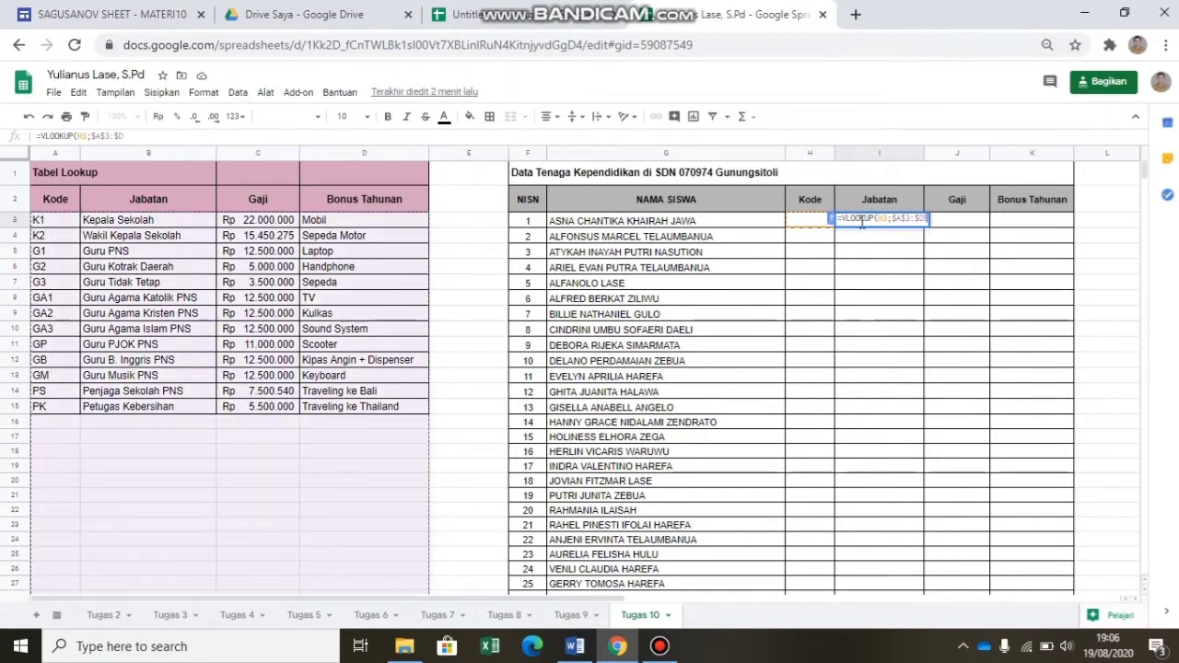
{"action": "type", "text": "$"}
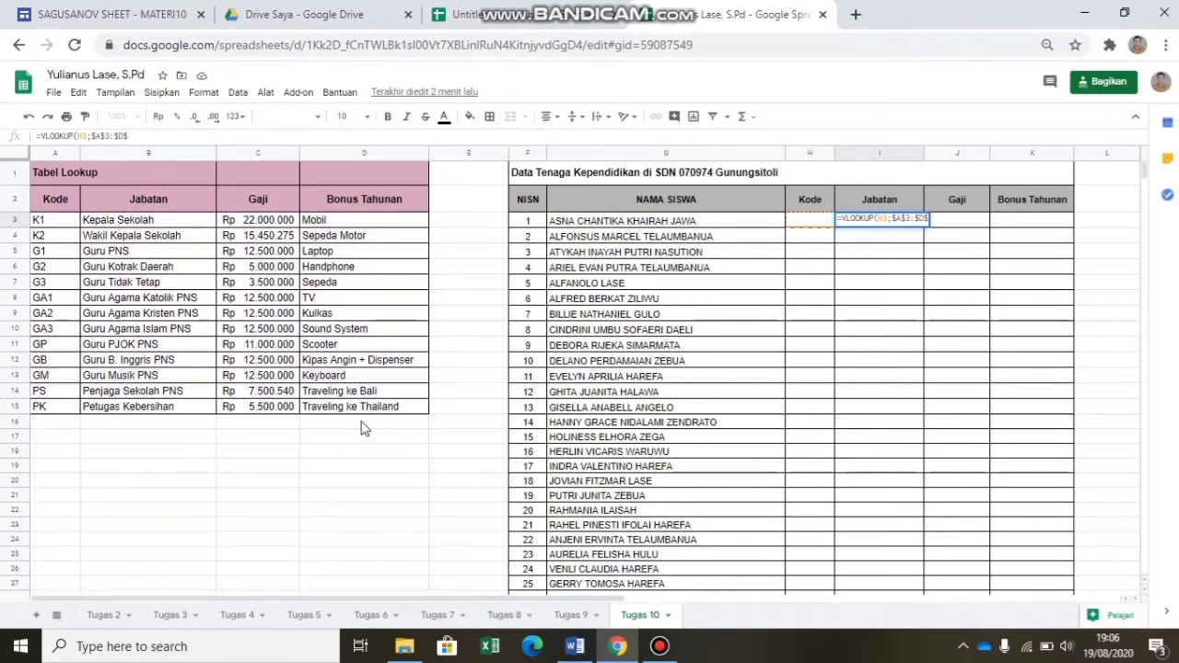
{"action": "type", "text": "15"}
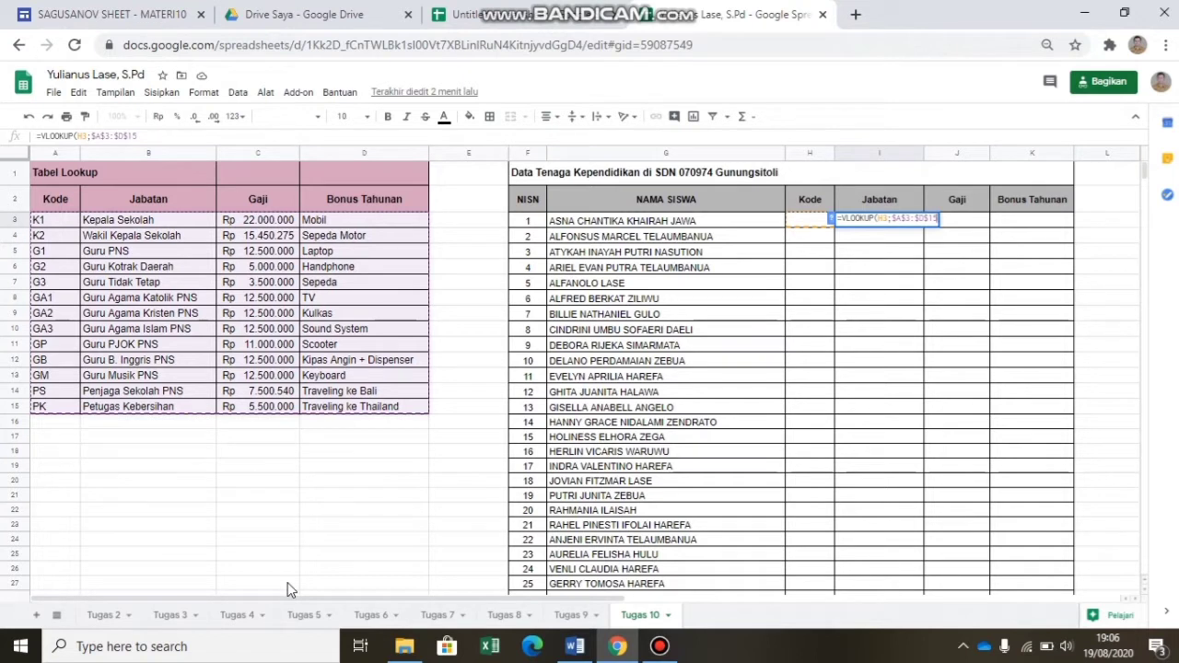
{"action": "type", "text": ";"}
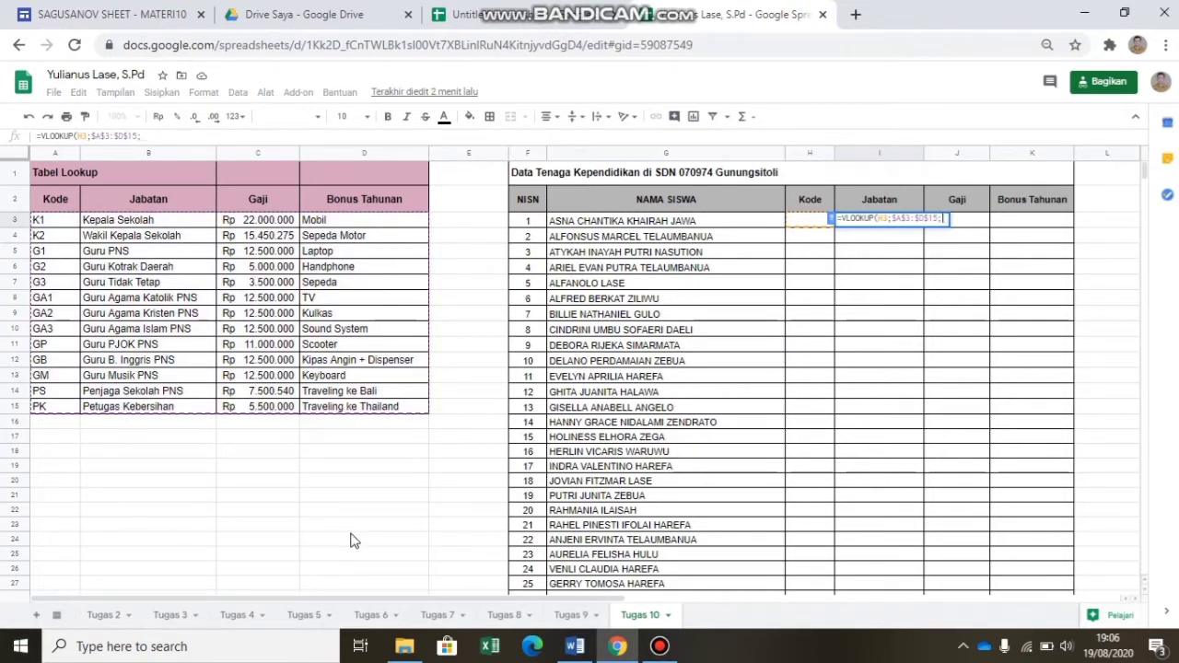
{"action": "type", "text": "2;fal"}
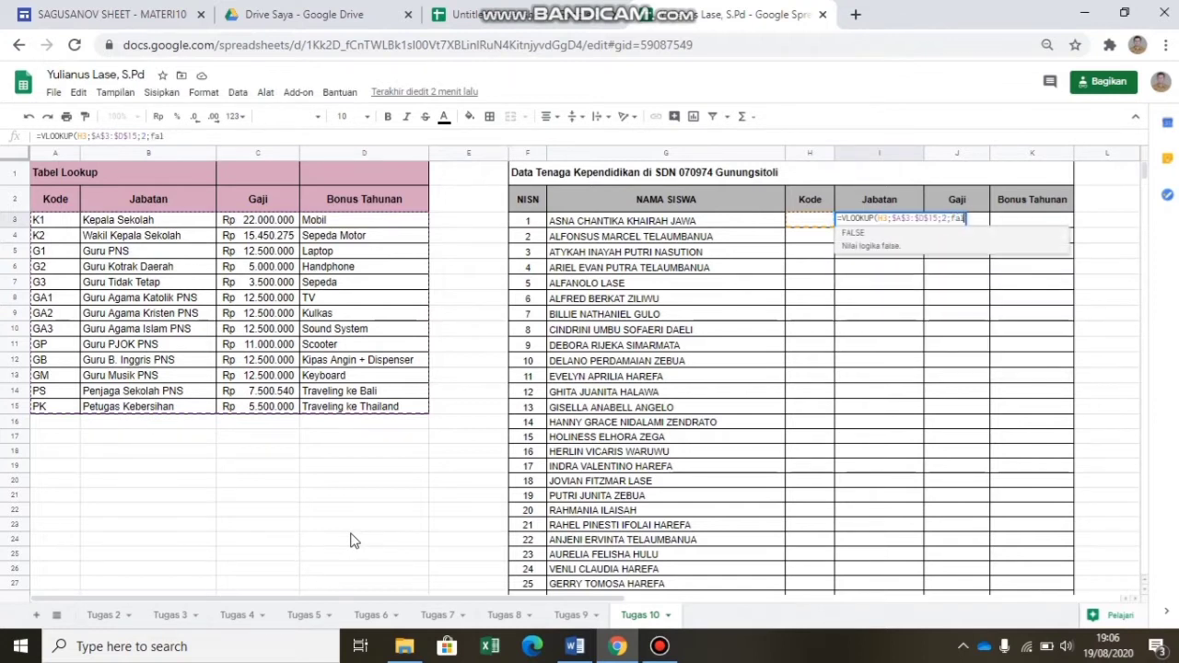
{"action": "type", "text": "se)"}
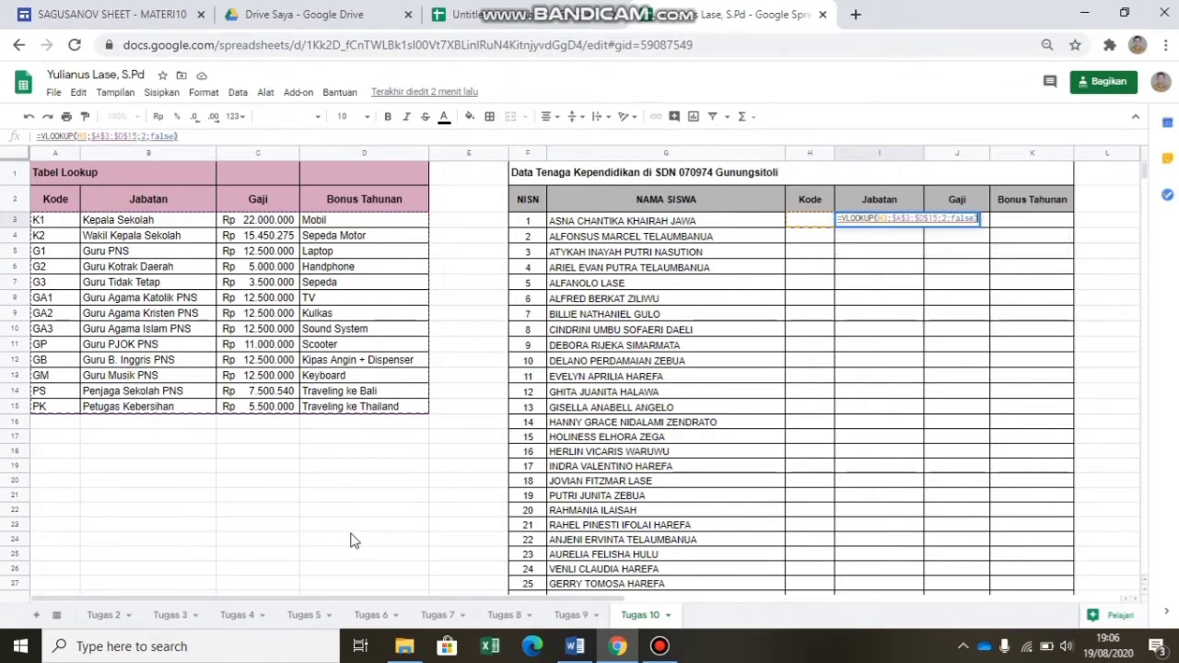
{"action": "key", "text": "Return"}
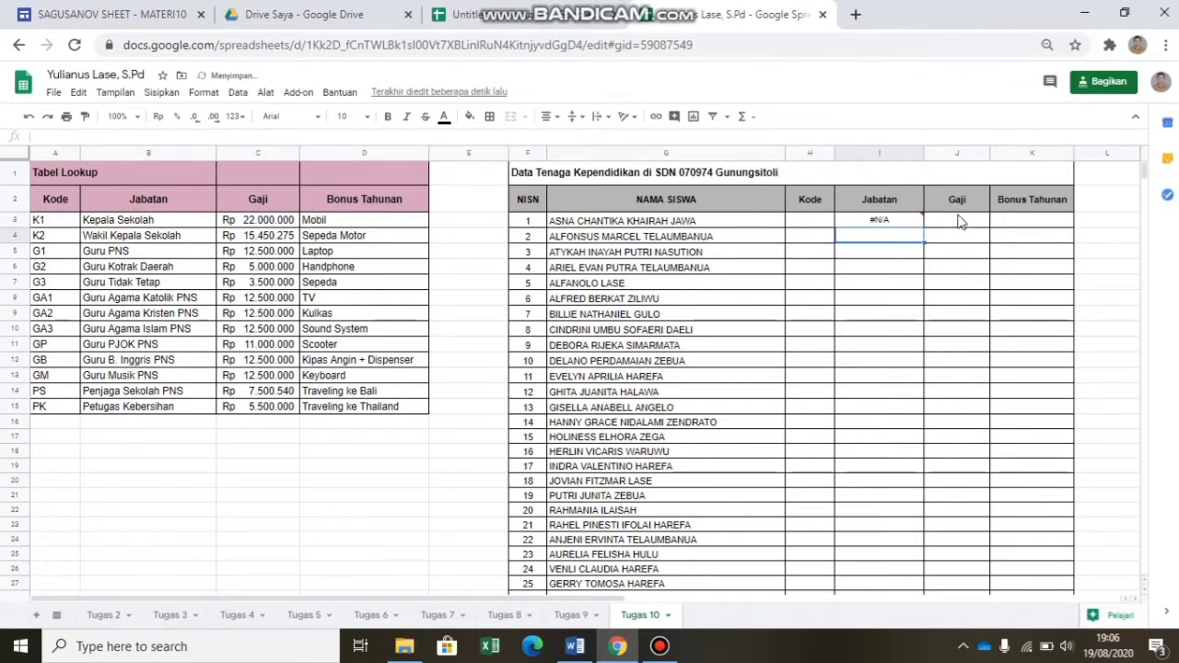
Enter =VLOOKUP(H3;$A$3:$D$15;3;false) in cell J3 to look up the Gaji for the first row of the staff table.
{"action": "left_click", "coordinate": [958, 223]}
{"action": "type", "text": "="}
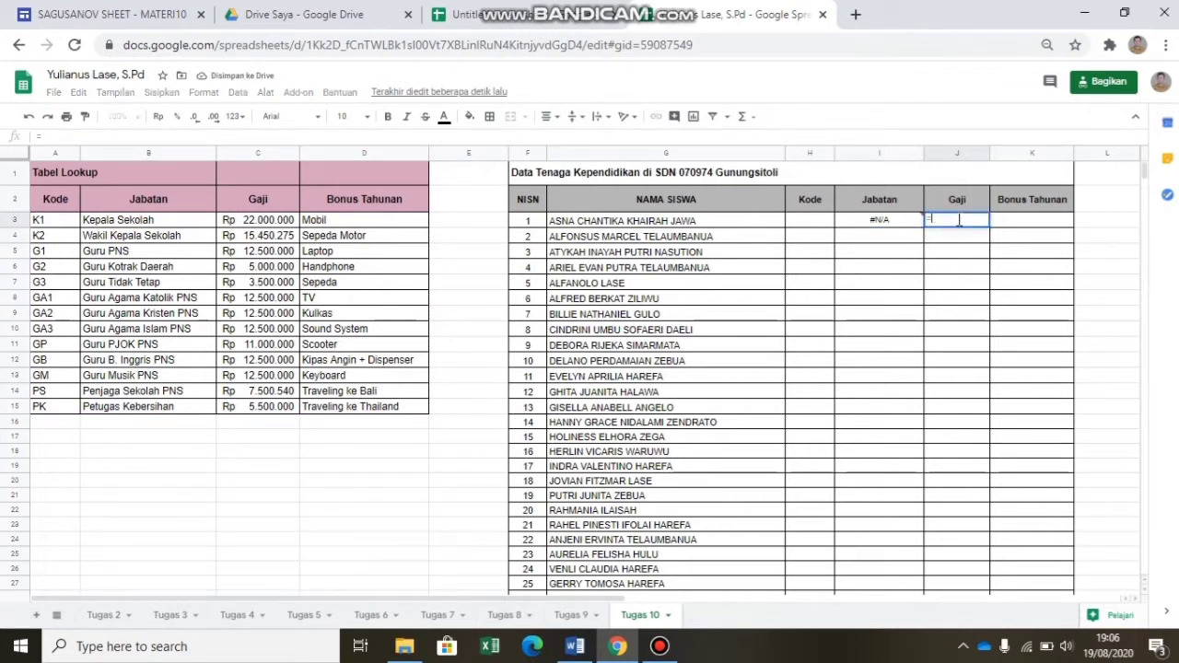
{"action": "type", "text": "V"}
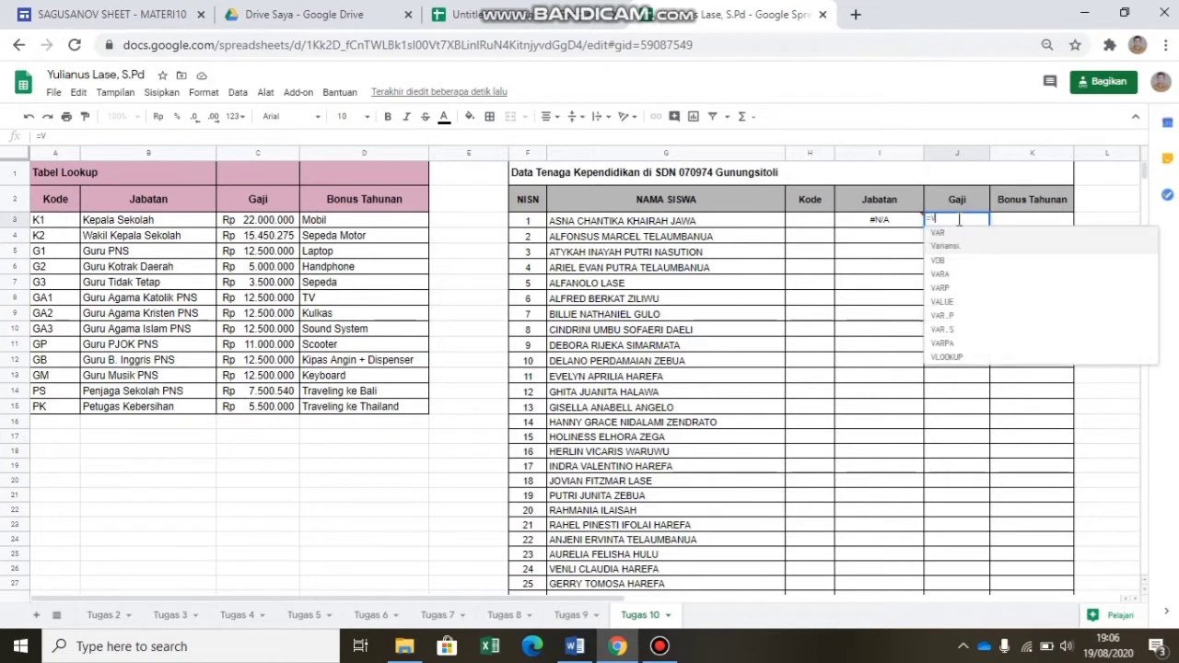
{"action": "type", "text": "LOOKUP"}
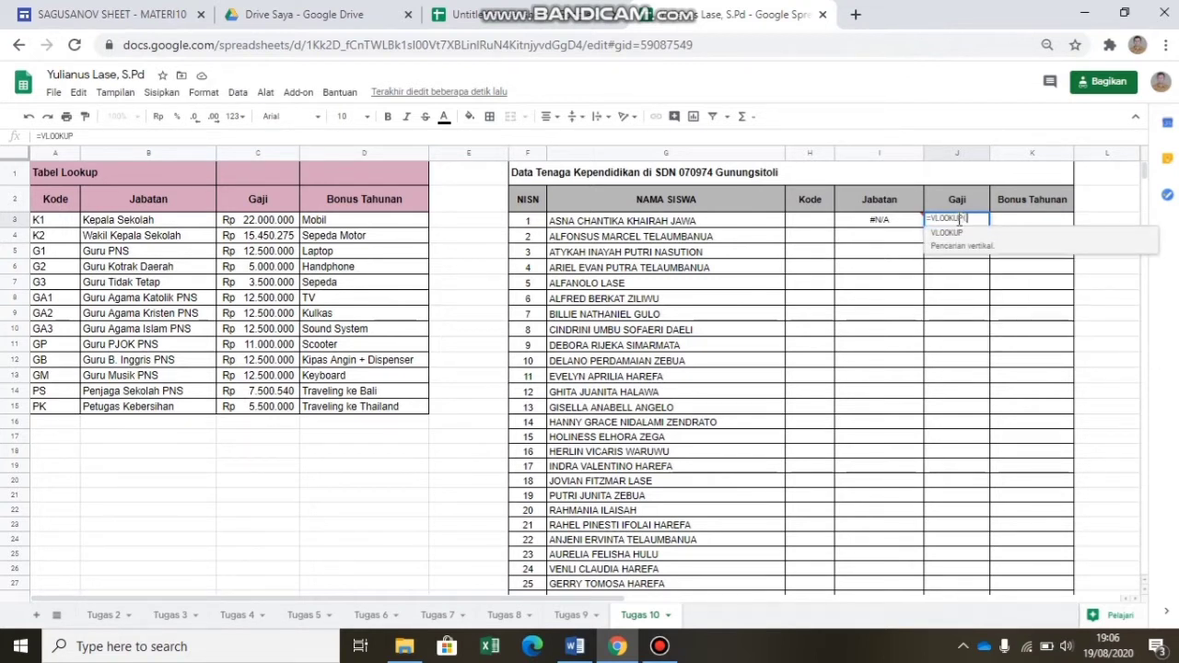
{"action": "type", "text": "(H3"}
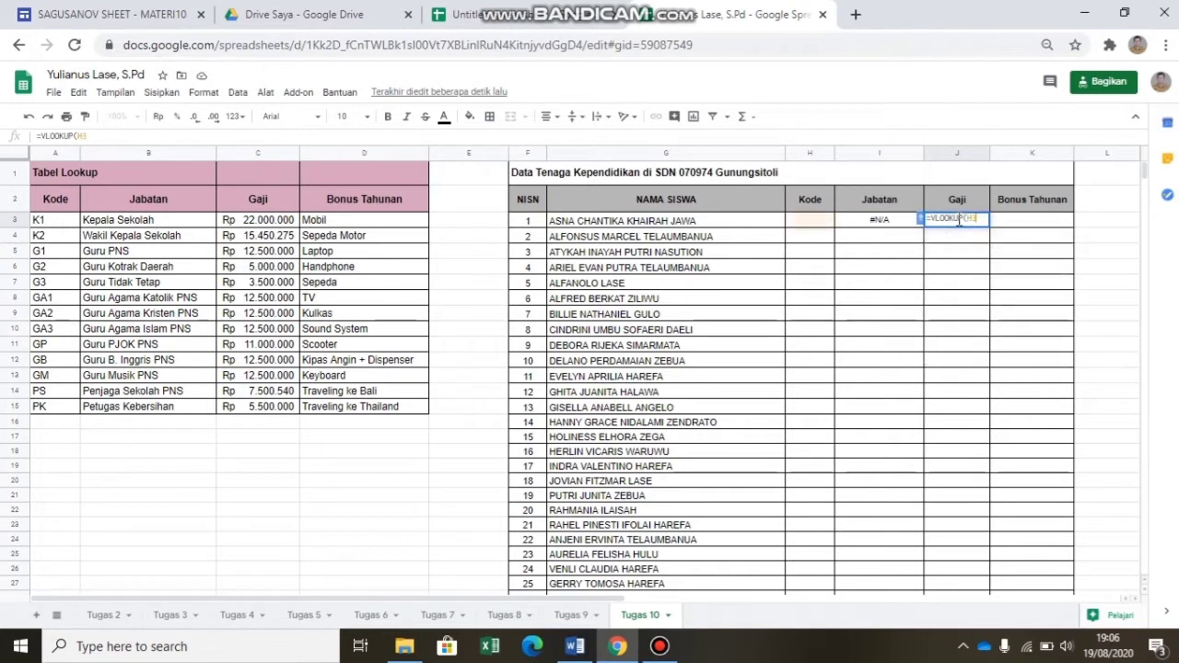
{"action": "type", "text": ";"}
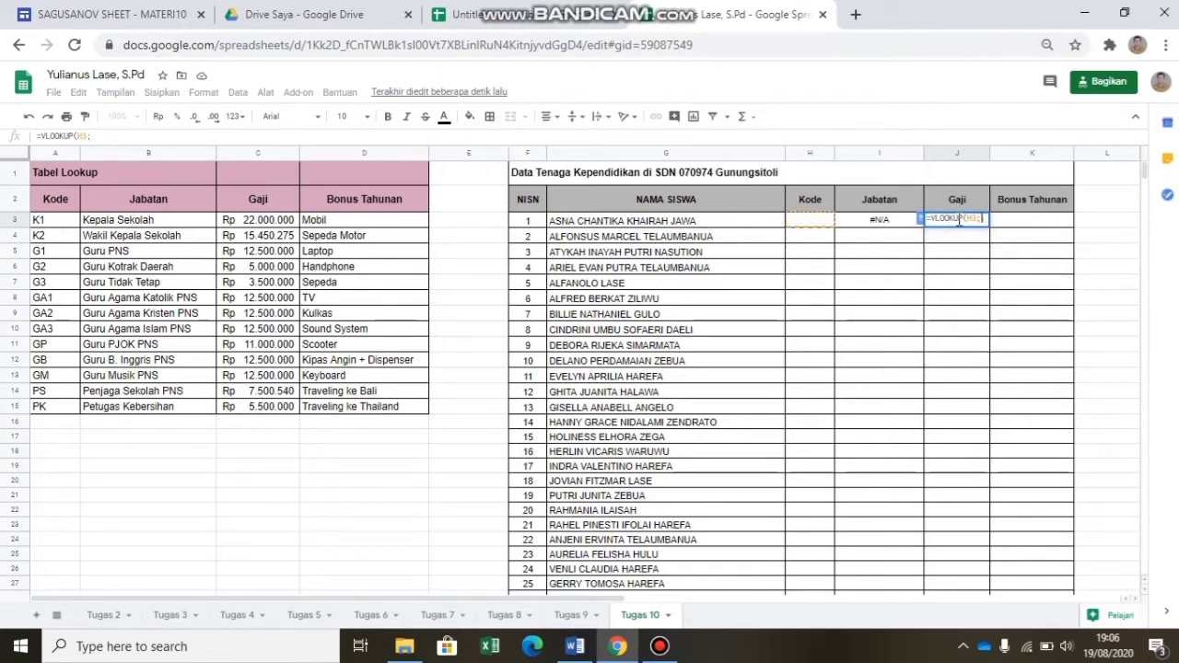
{"action": "type", "text": "$"}
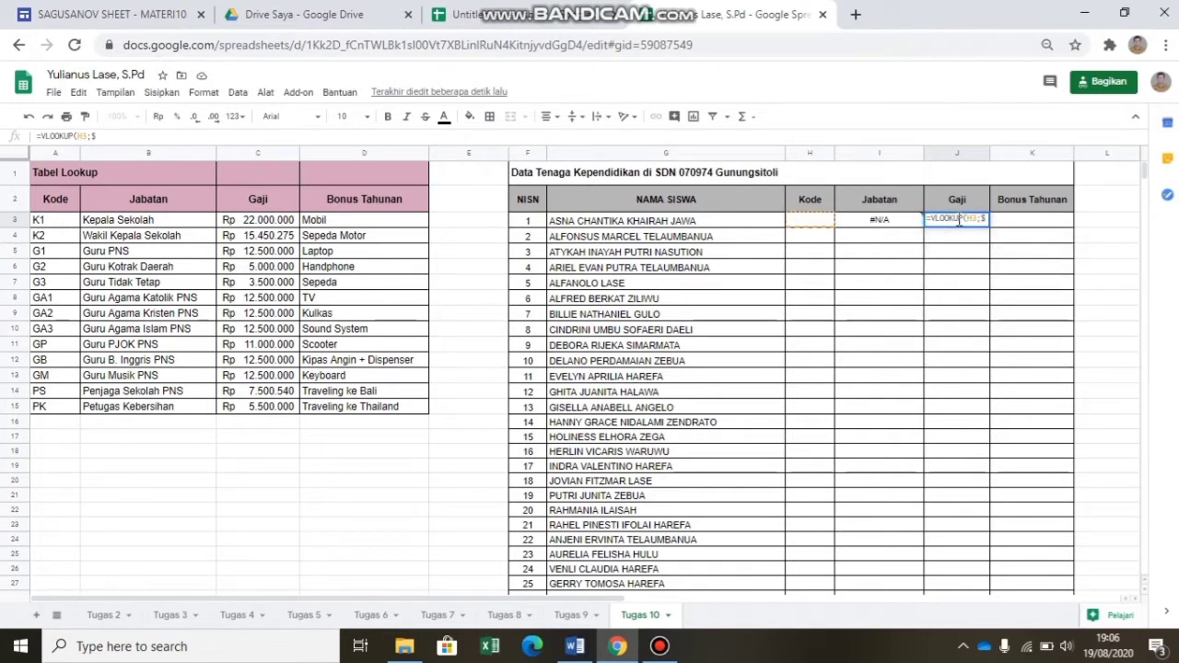
{"action": "type", "text": "A$3:$D$"}
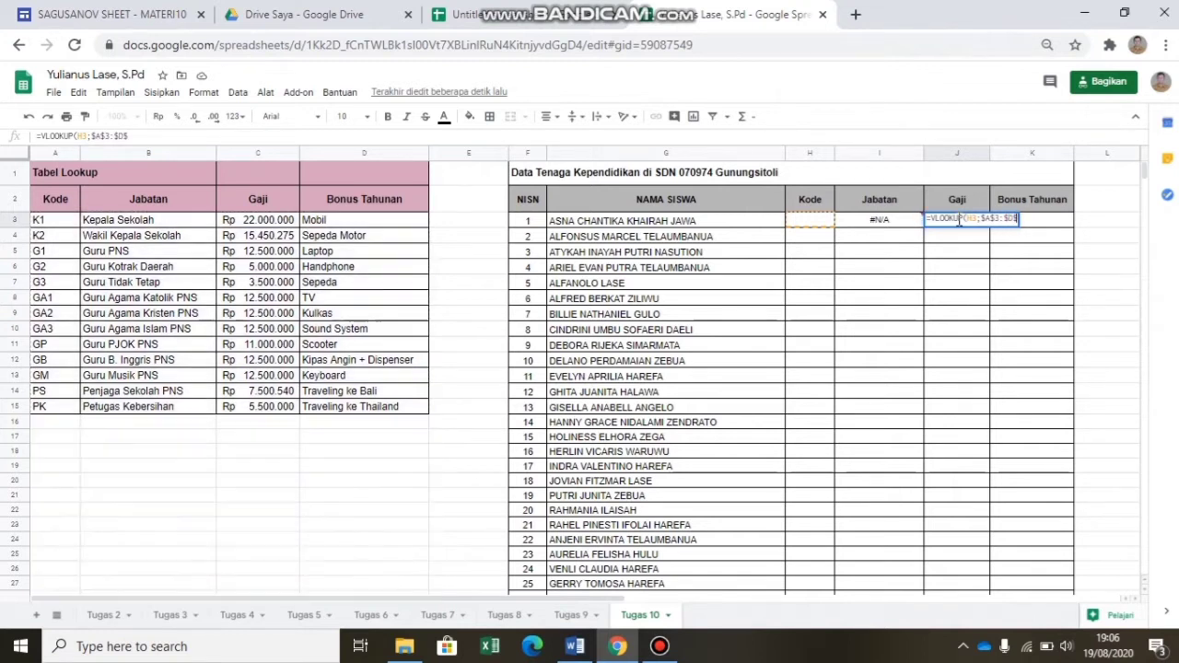
{"action": "type", "text": "15"}
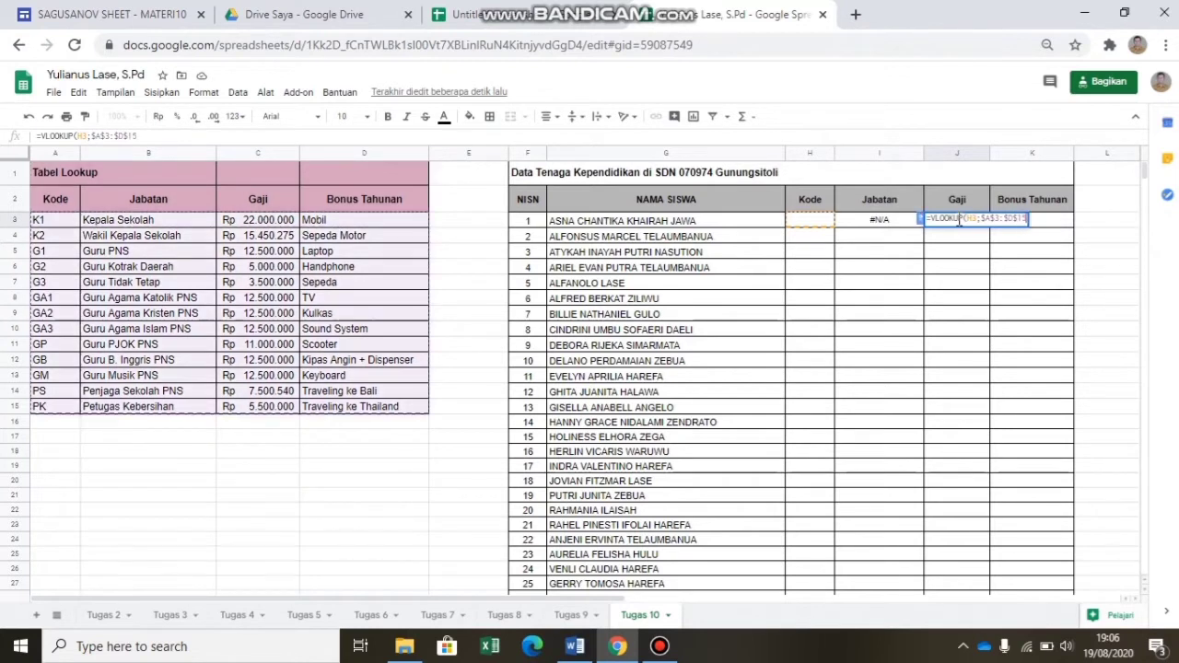
{"action": "type", "text": ";"}
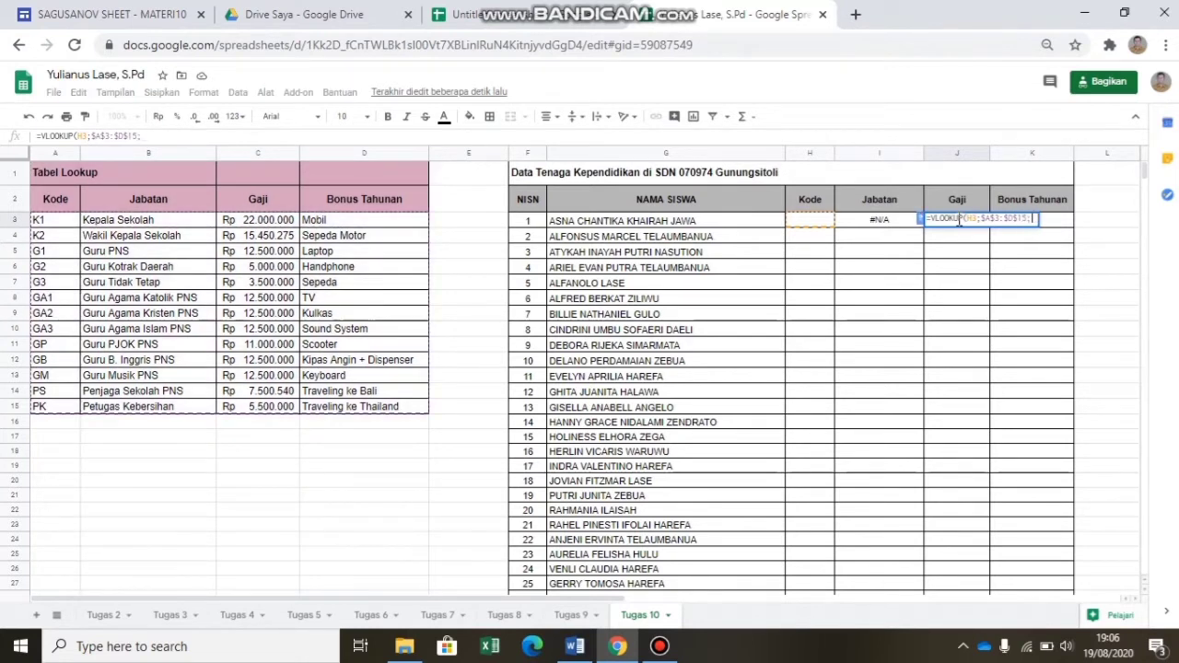
{"action": "type", "text": "3"}
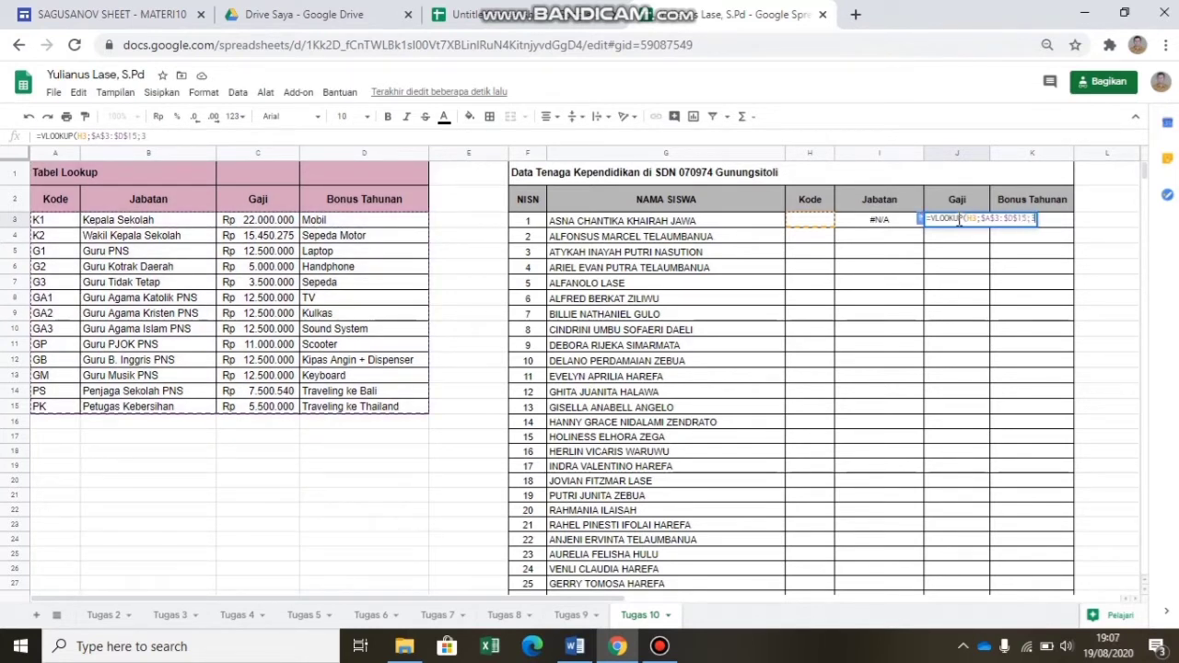
{"action": "type", "text": ";"}
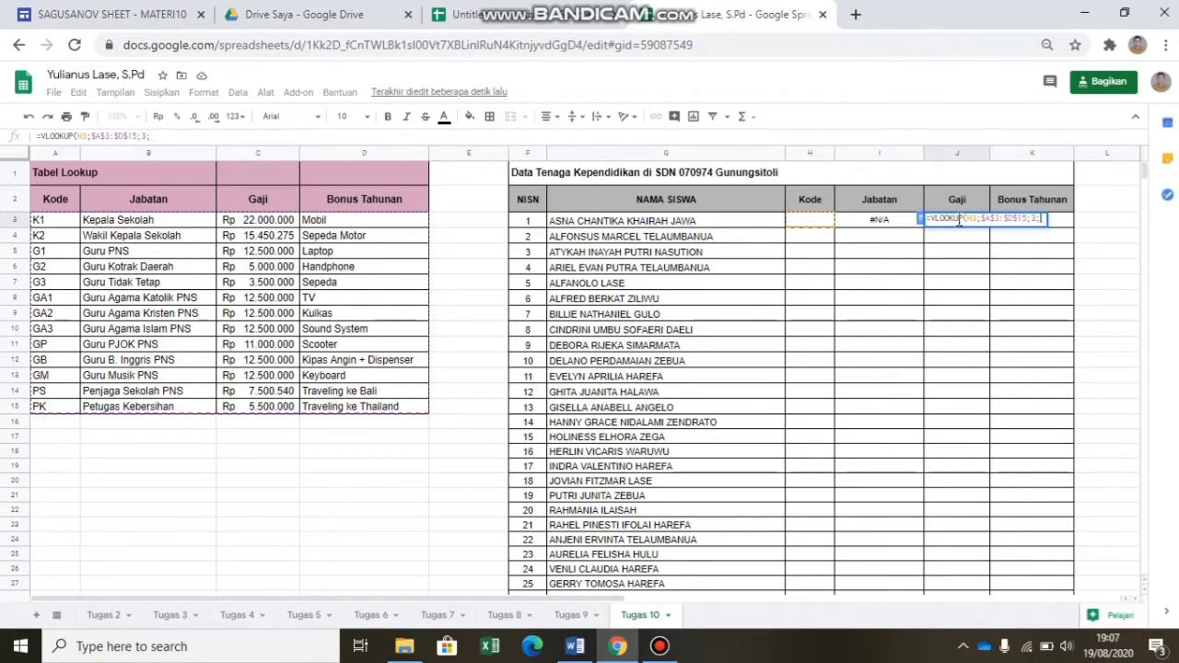
{"action": "type", "text": "false"}
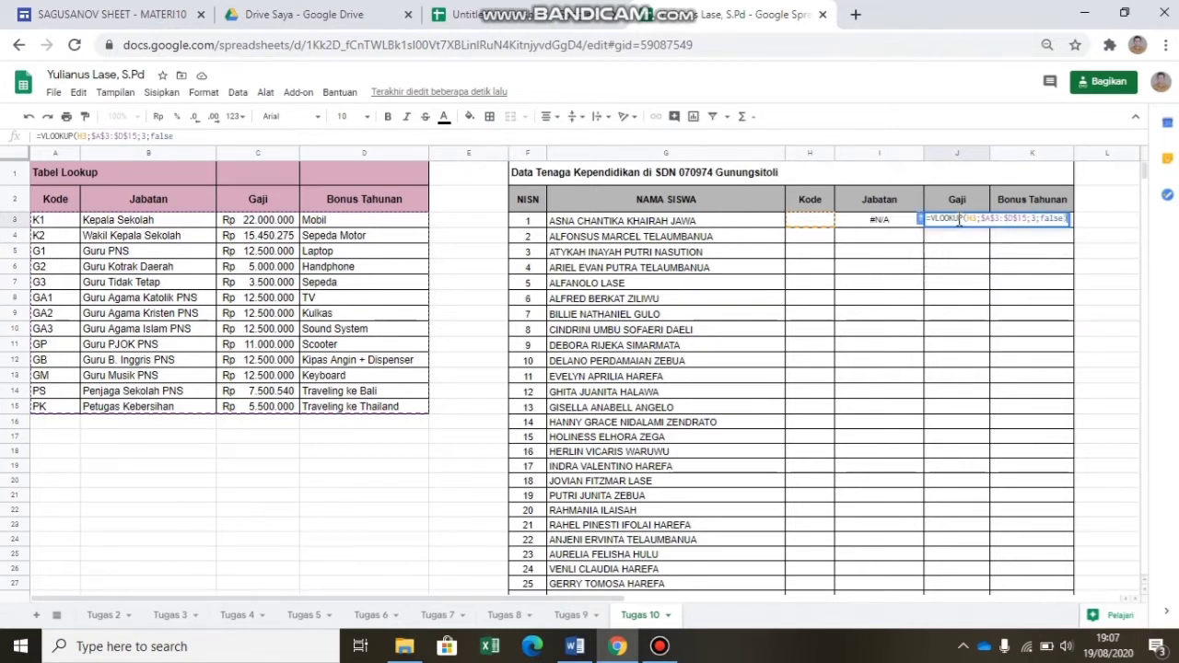
{"action": "key", "text": "Return"}
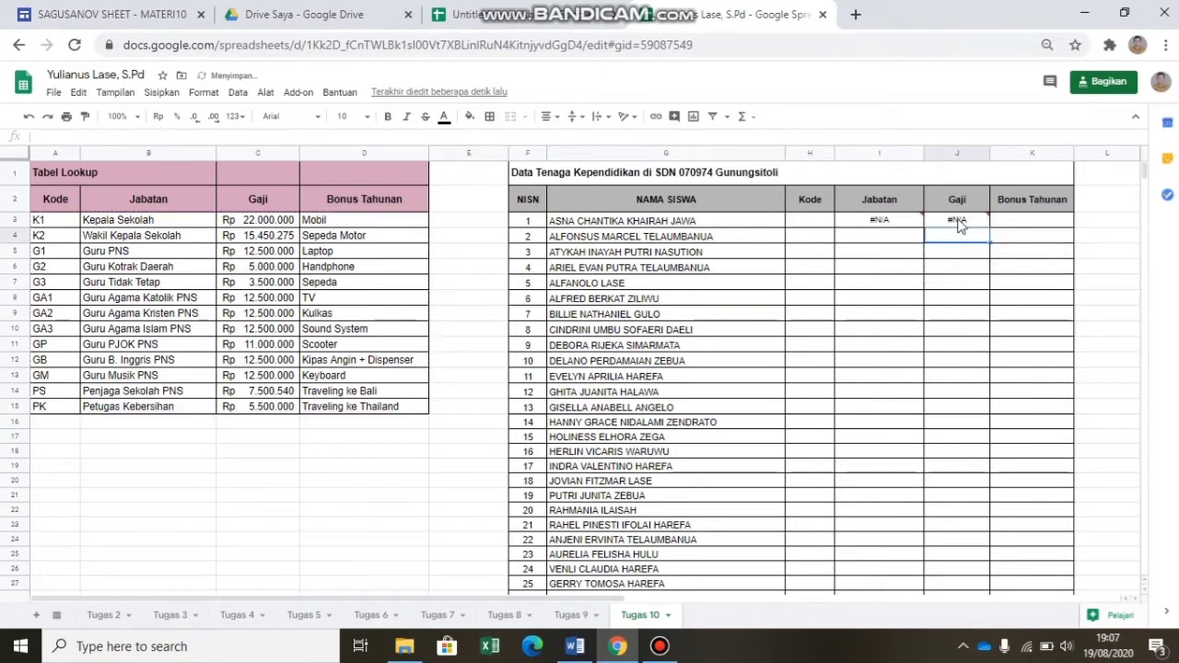
Enter =VLOOKUP(H3$A$3:$D$15;4;false) in cell K3 to look up the Bonus Tahunan for the first row of the staff table.
{"action": "left_click", "coordinate": [1032, 222]}
{"action": "type", "text": "="}
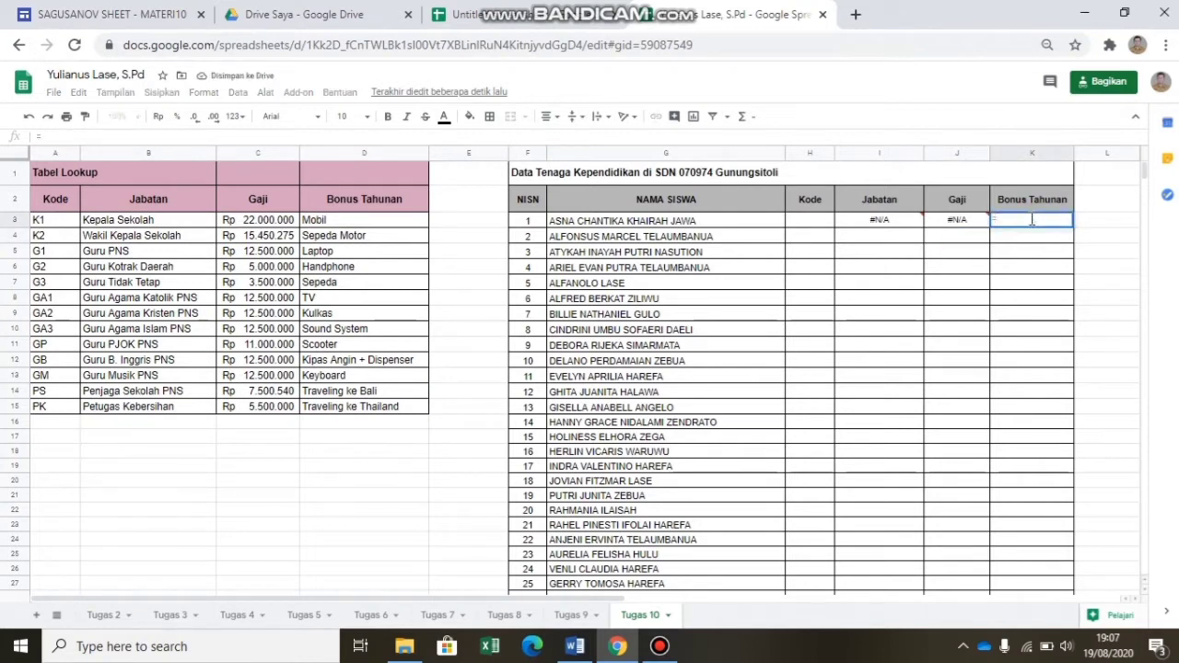
{"action": "type", "text": "V"}
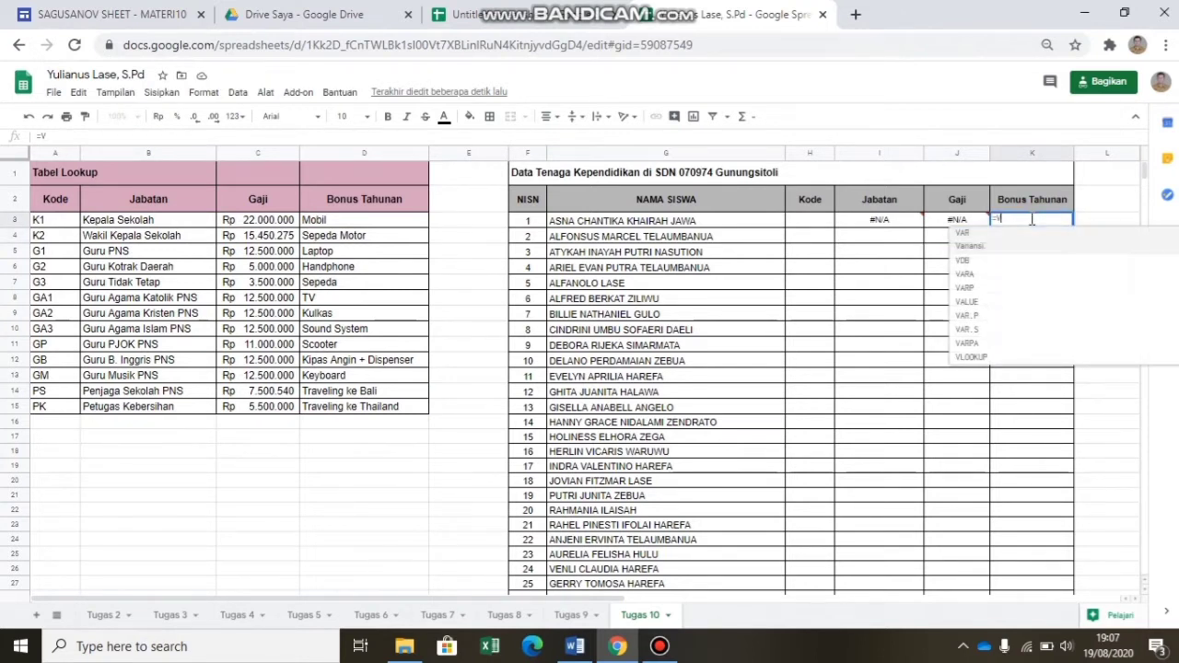
{"action": "type", "text": "LOOKUP"}
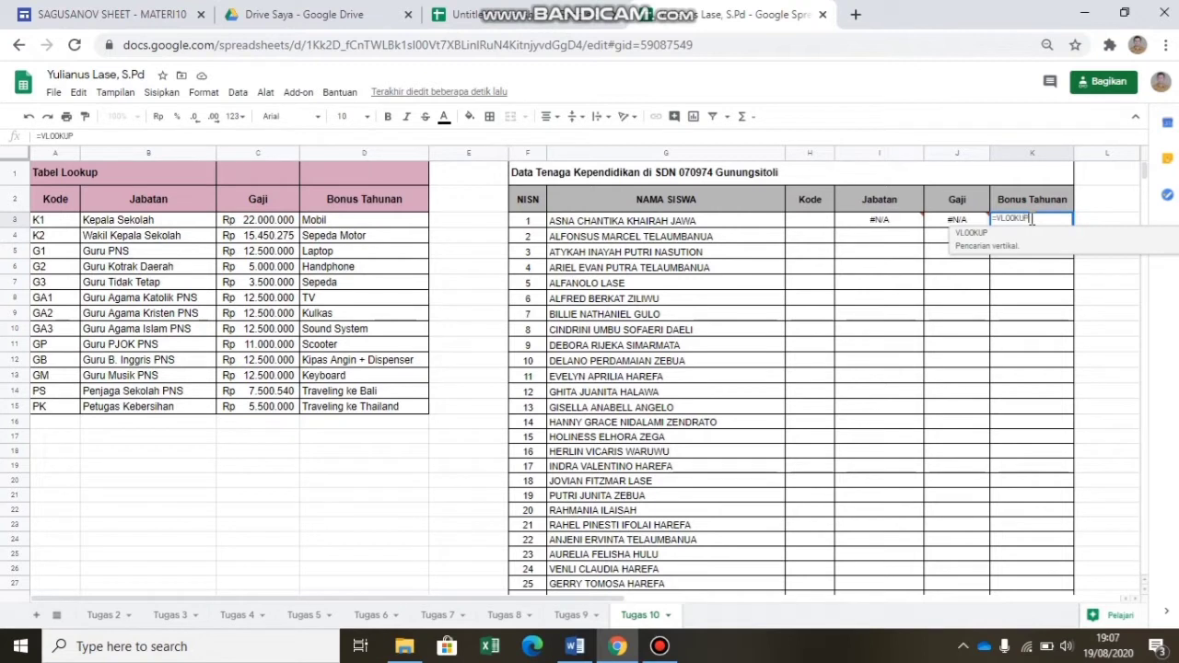
{"action": "type", "text": "(H"}
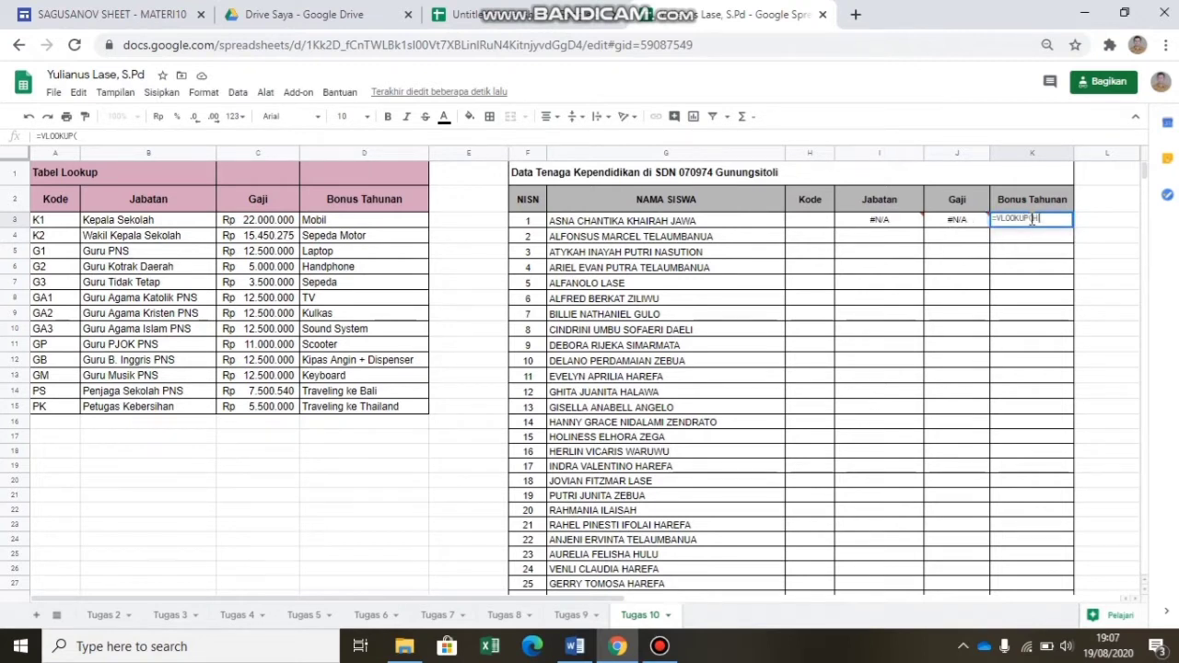
{"action": "type", "text": "3"}
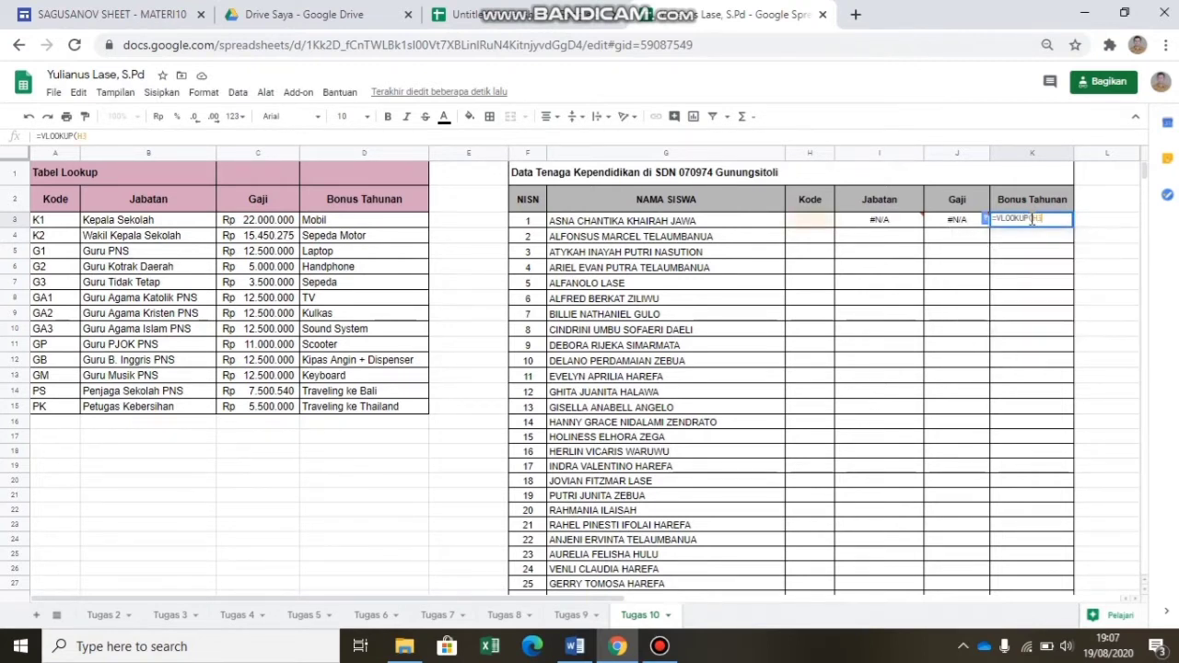
{"action": "type", "text": "$A$3"}
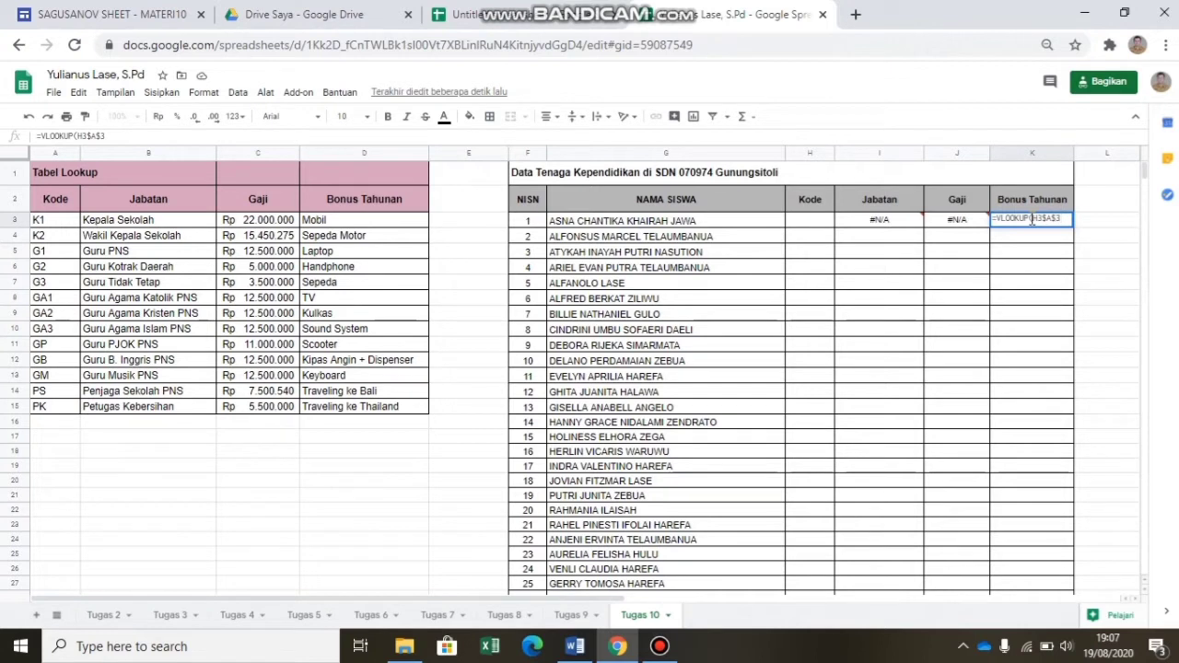
{"action": "type", "text": ":$D$15;"}
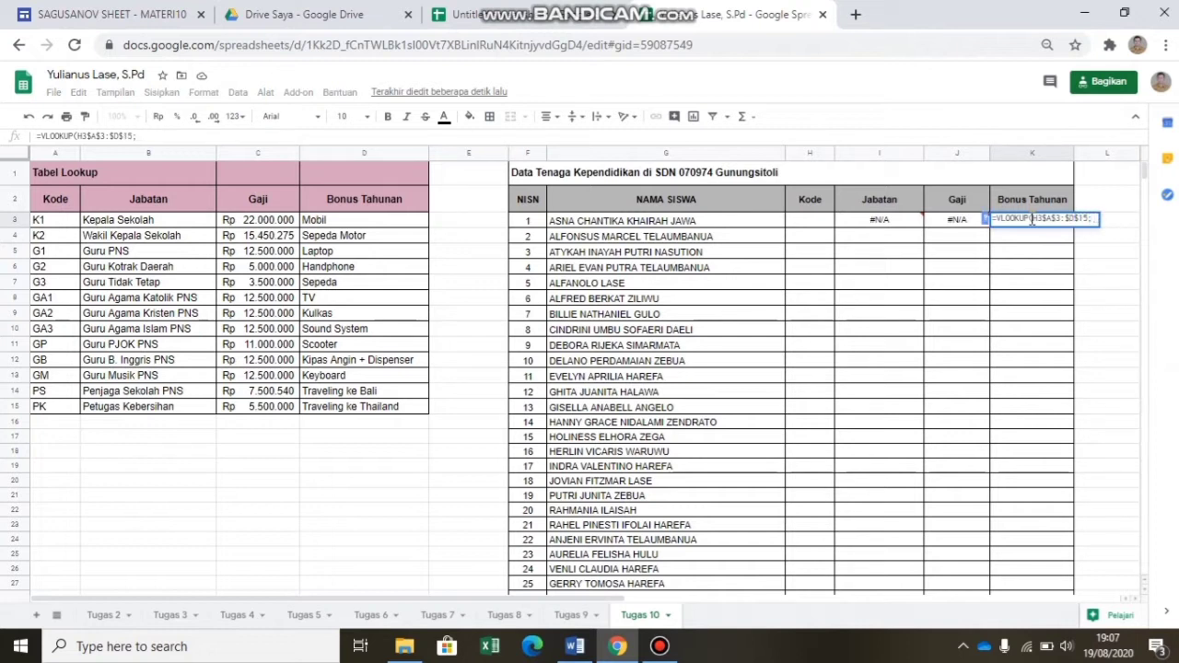
{"action": "type", "text": "4"}
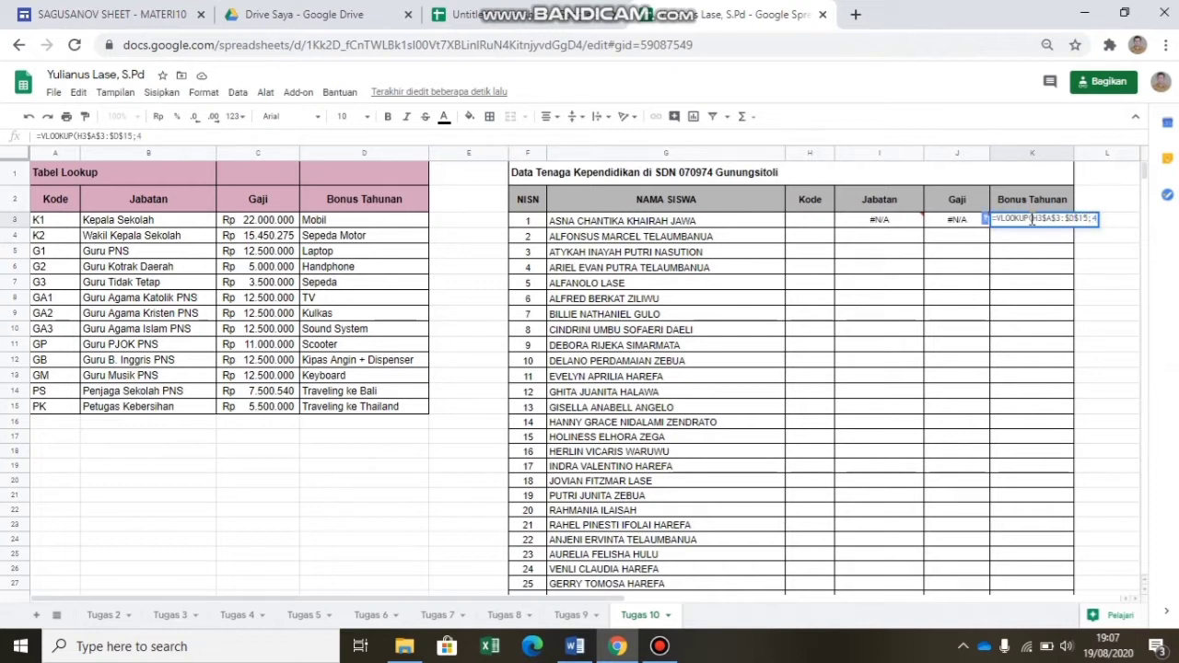
{"action": "type", "text": ";"}
{"action": "type", "text": "false)"}
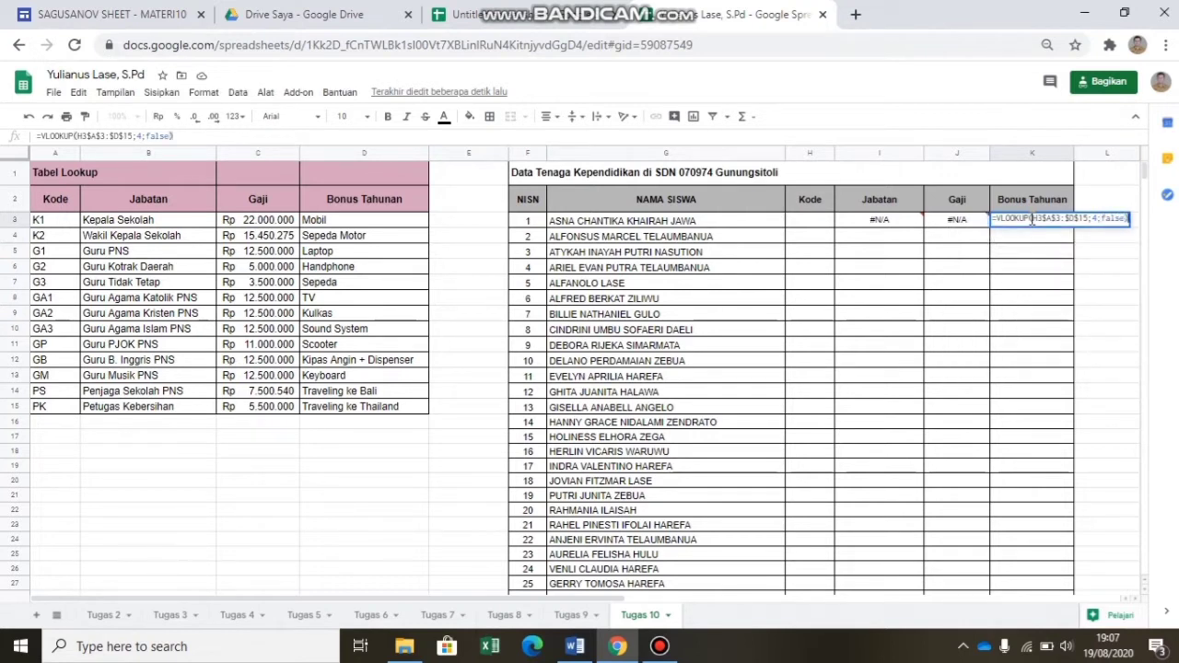
{"action": "key", "text": "Return"}
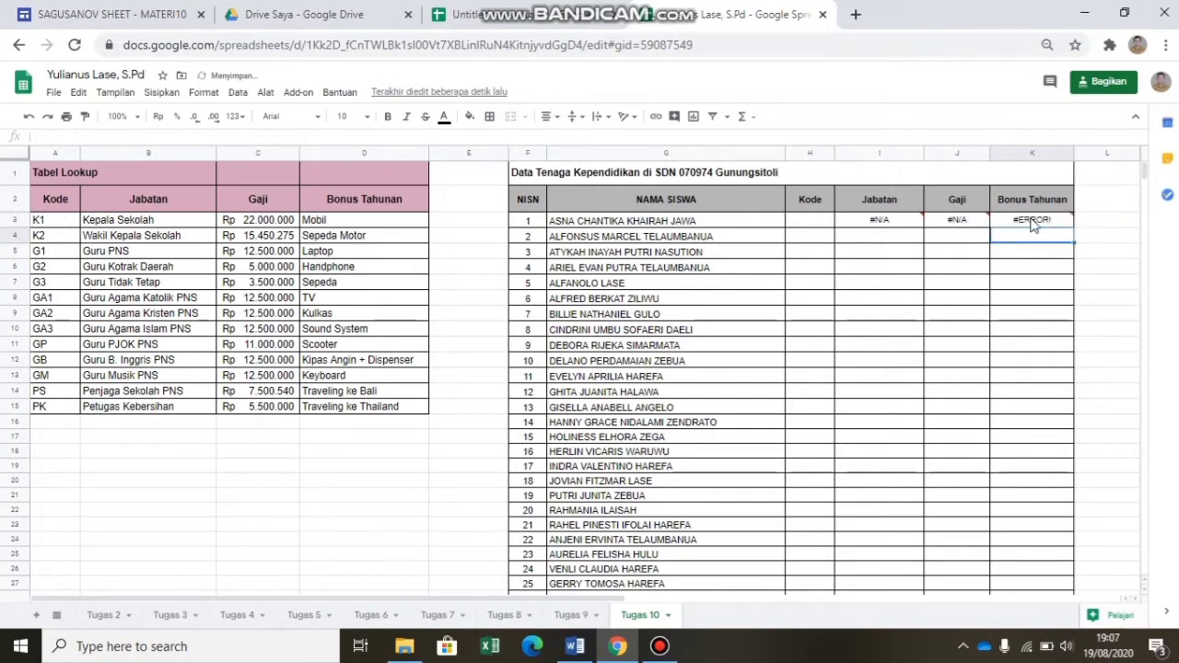
Correct the formula in K3 by inserting the missing semicolon after H3, making it =VLOOKUP(H3;$A$3:$D$15;4;false).
{"action": "left_click", "coordinate": [1033, 224]}
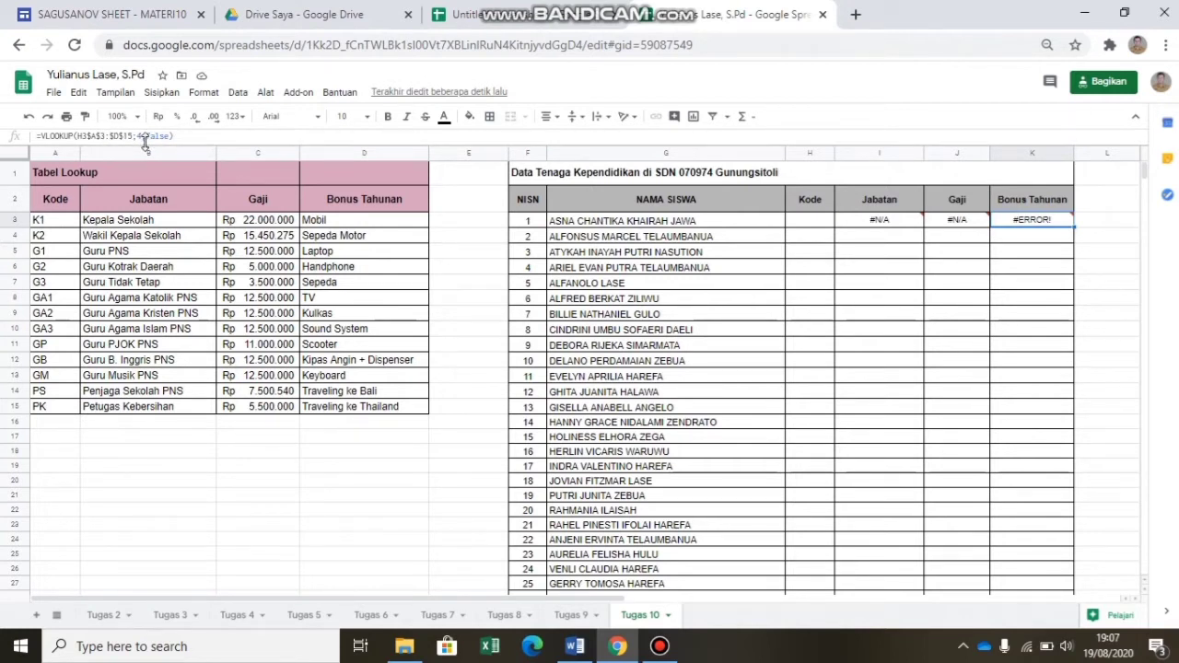
{"action": "left_click", "coordinate": [88, 136]}
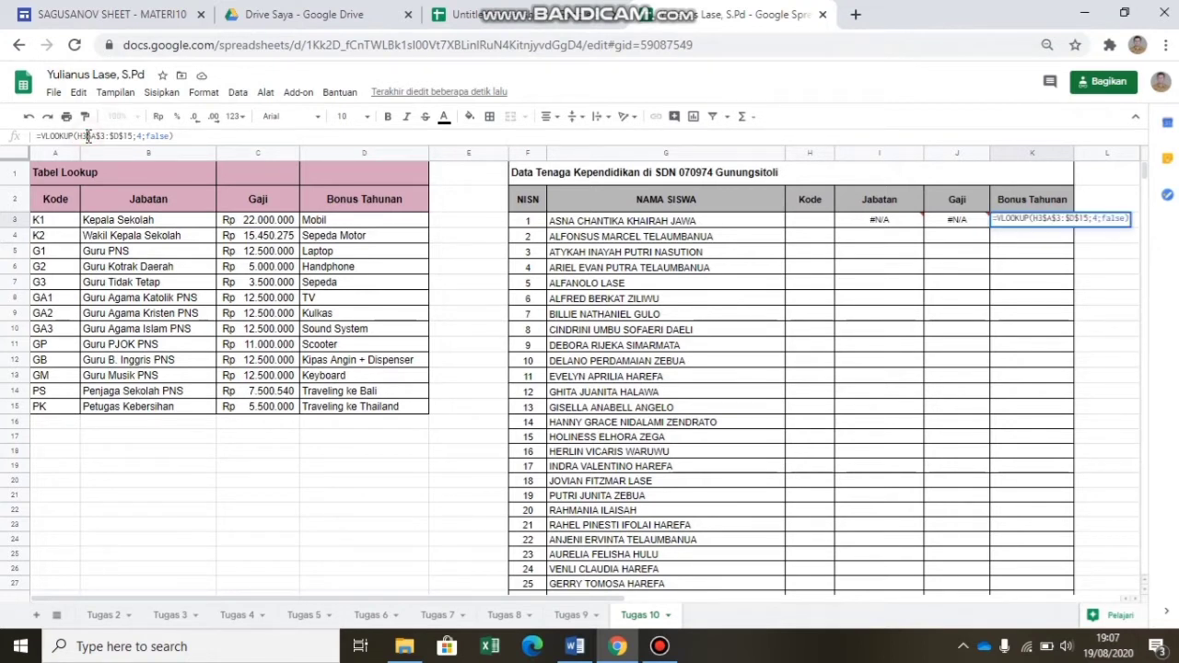
{"action": "type", "text": ";"}
{"action": "key", "text": "Return"}
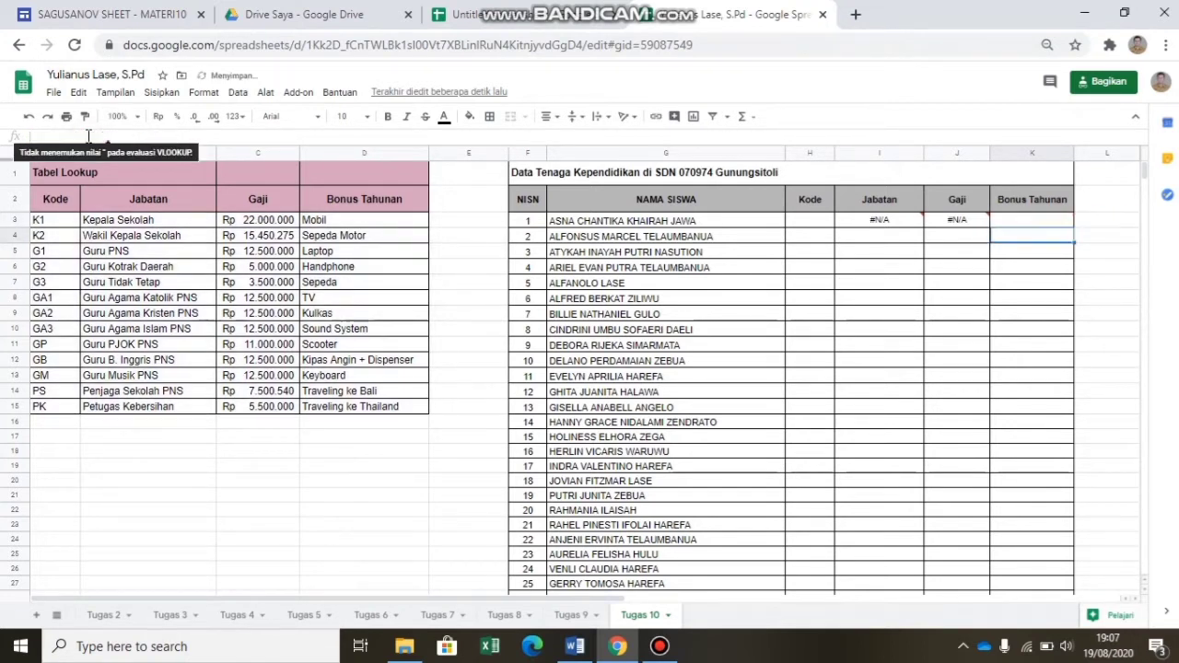
Fill the Jabatan, Gaji and Bonus Tahunan formulas from I3:K3 down to row 129, the last staff row.
{"action": "left_click", "coordinate": [886, 254]}
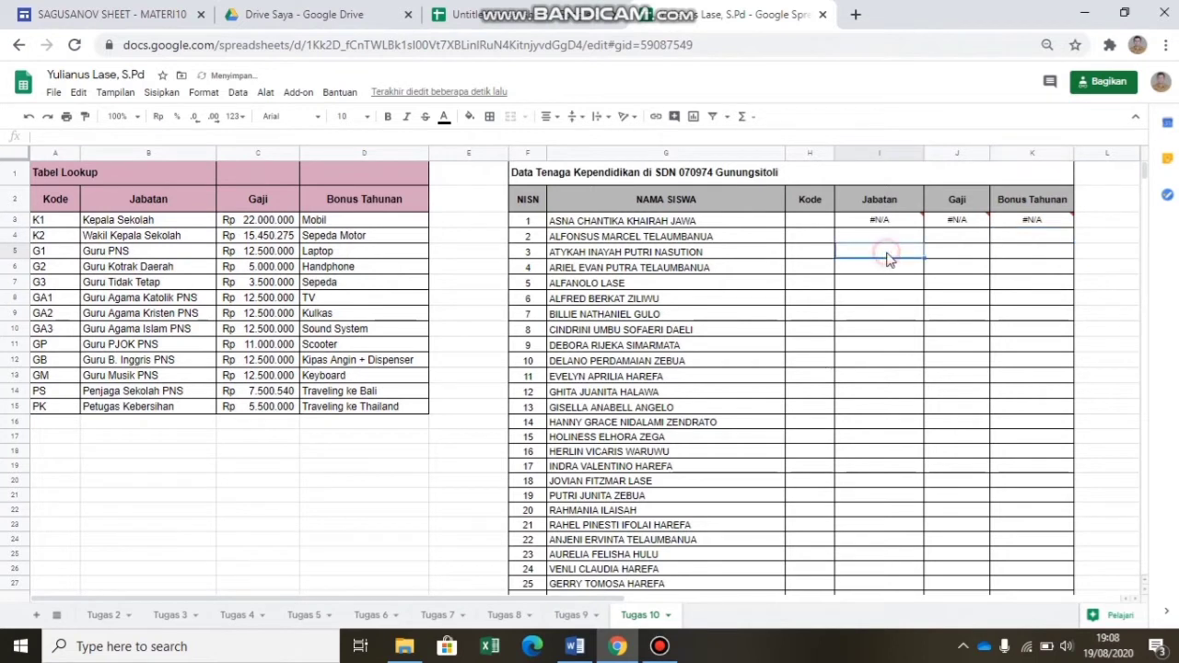
{"action": "left_click_drag", "start_coordinate": [866, 221], "coordinate": [1042, 276]}
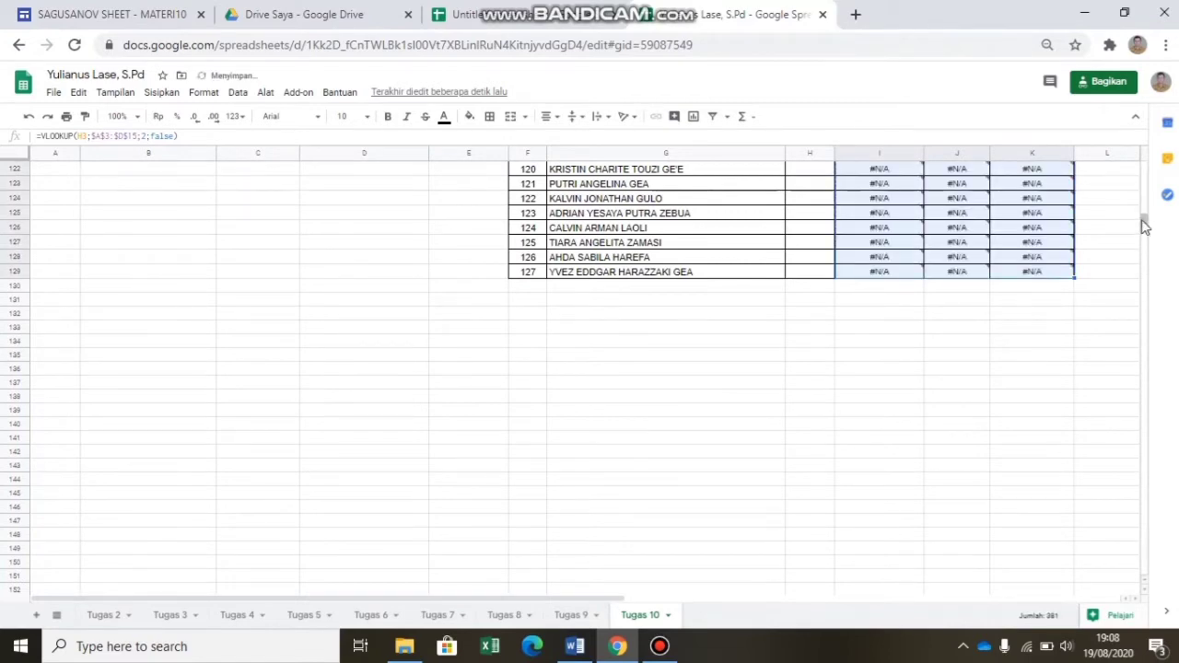
{"action": "left_click_drag", "start_coordinate": [1143, 221], "coordinate": [1142, 163]}
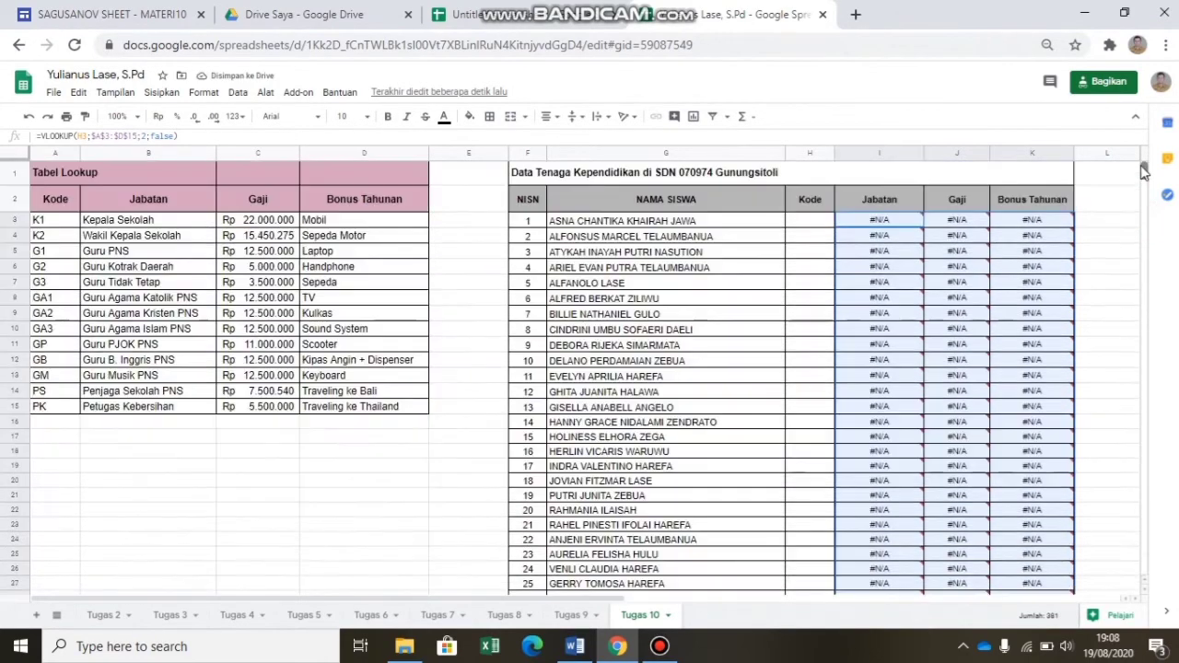
{"action": "left_click", "coordinate": [1096, 252]}
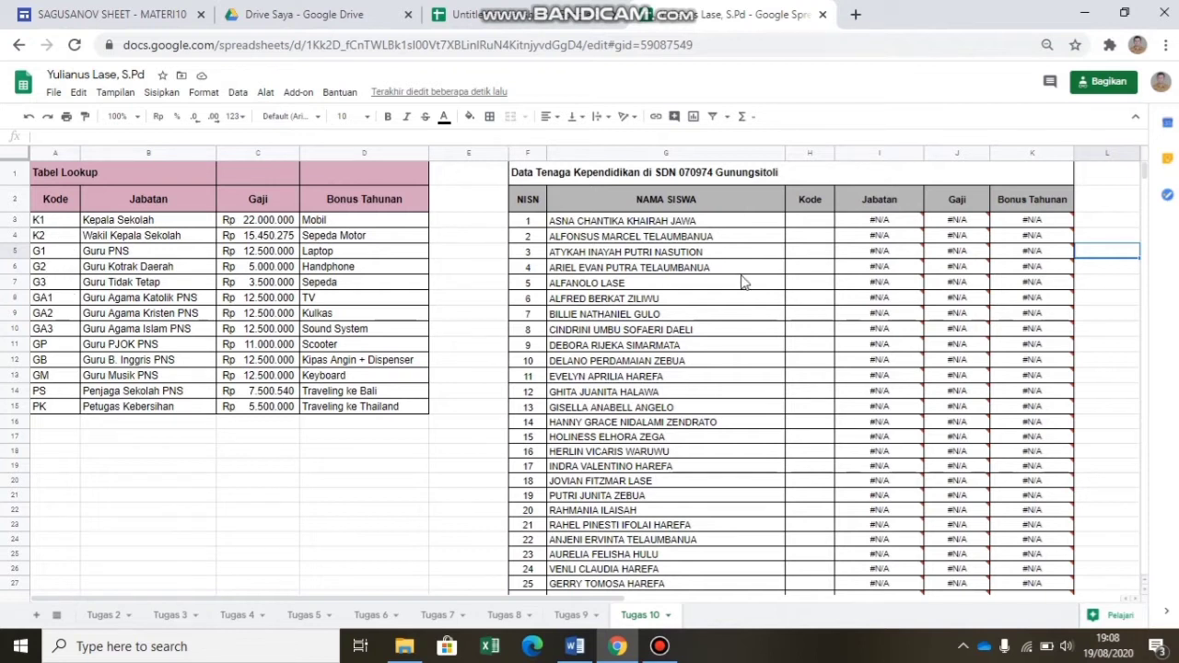
Enter the codes K1, K2 and PK in the Kode column for the first three staff rows, H3 to H5.
{"action": "left_click", "coordinate": [823, 224]}
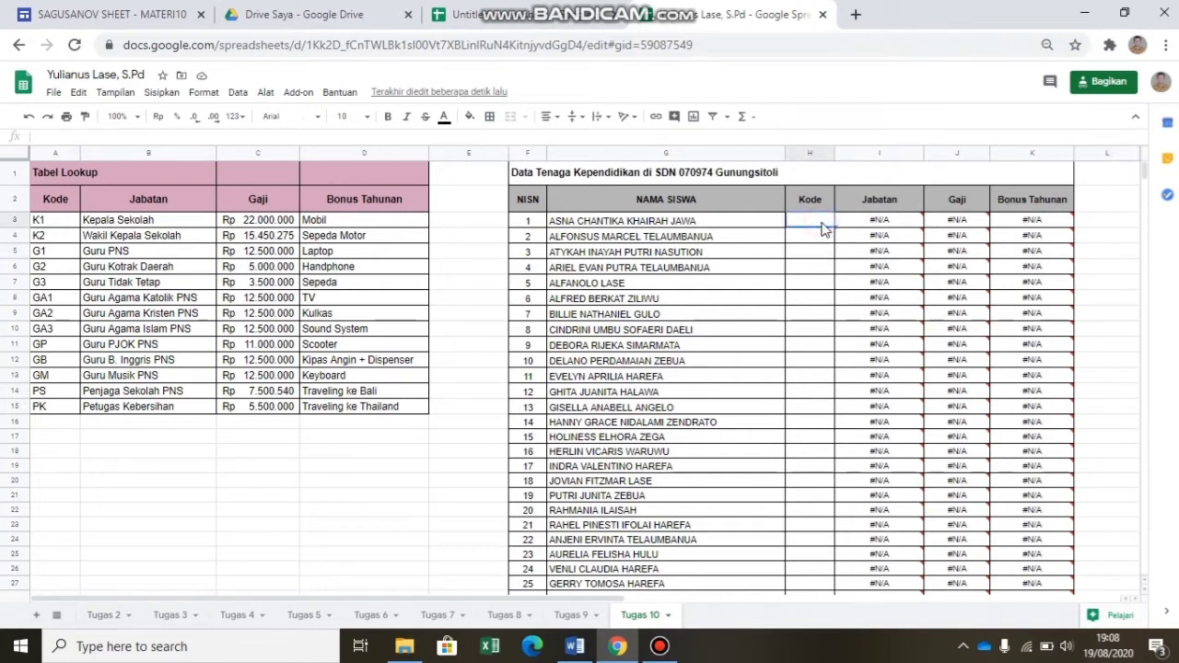
{"action": "type", "text": "K1"}
{"action": "key", "text": "Return"}
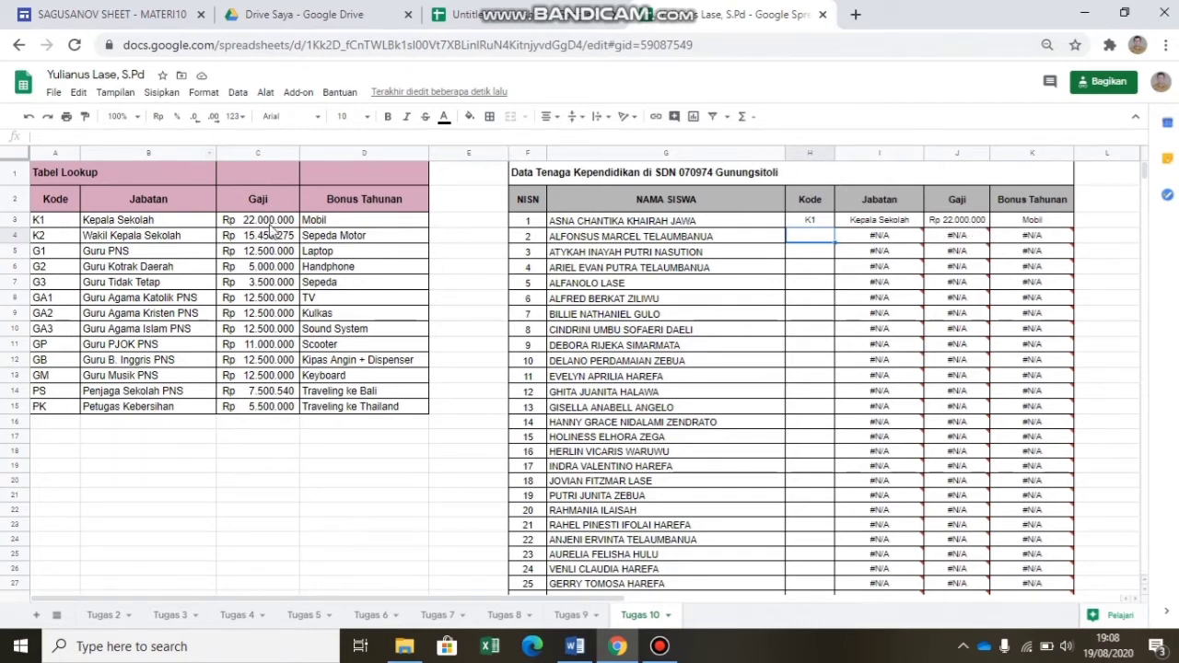
{"action": "double_click", "coordinate": [808, 235]}
{"action": "type", "text": "K"}
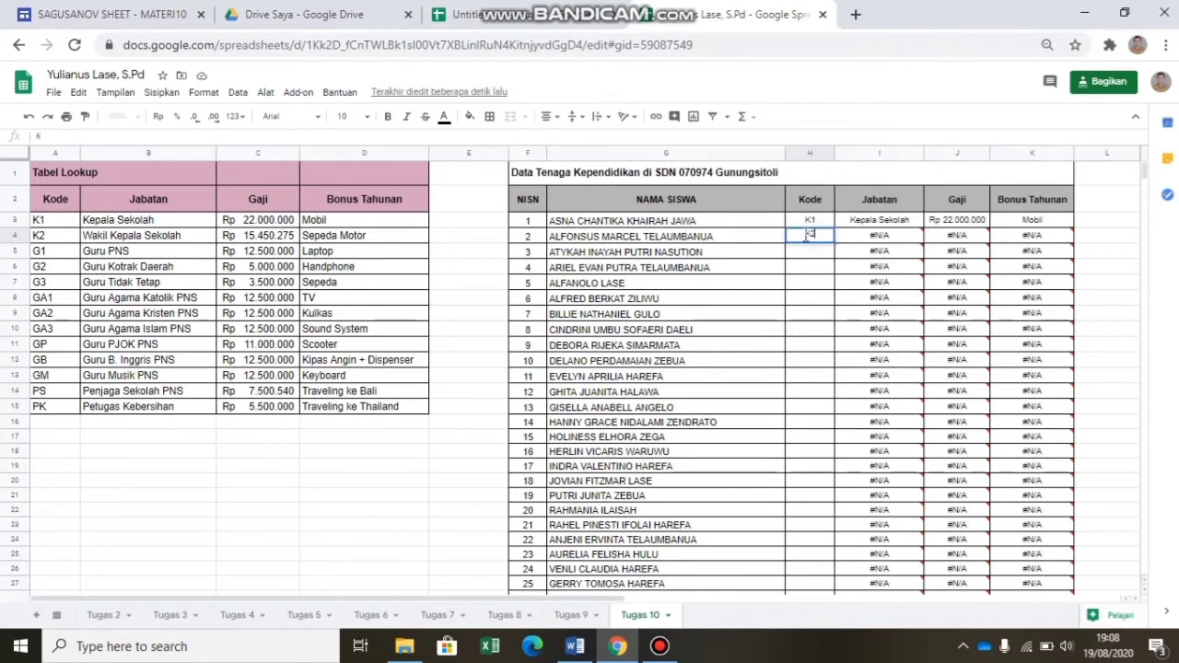
{"action": "type", "text": "2"}
{"action": "key", "text": "Return"}
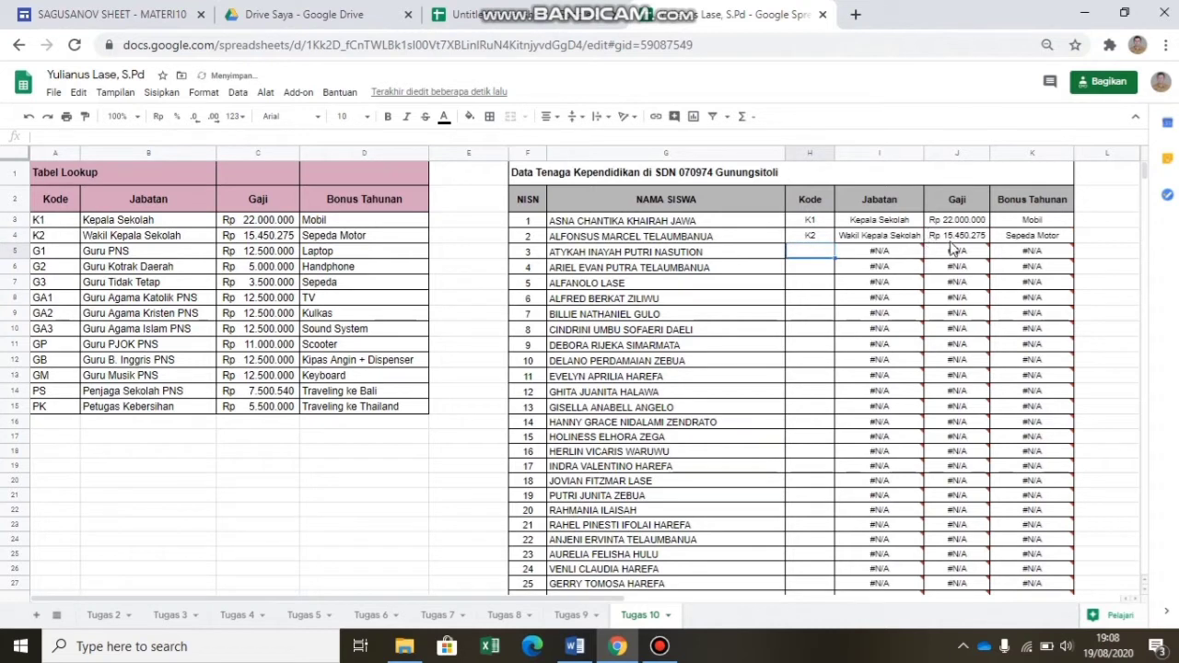
{"action": "mouse_move", "coordinate": [924, 269]}
{"action": "mouse_move", "coordinate": [866, 279]}
{"action": "type", "text": "PK"}
{"action": "key", "text": "Return"}
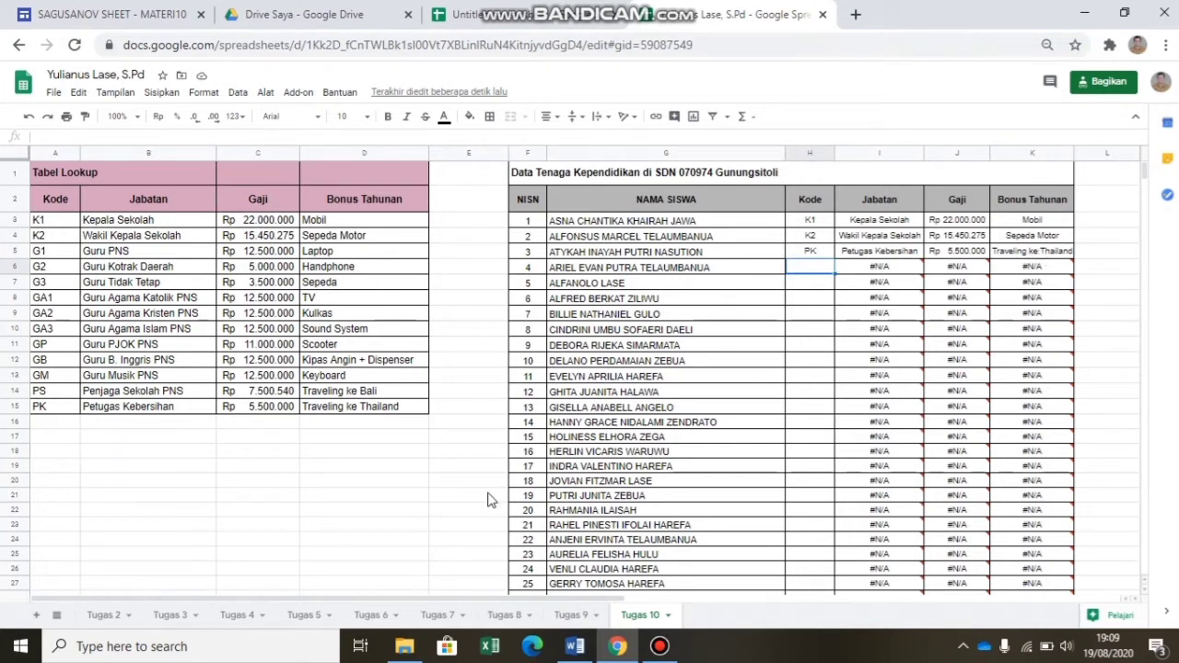
Create a conditional formatting rule on the Kode range H3:H129 with the condition Teks berisi K1.
{"action": "left_click", "coordinate": [826, 224]}
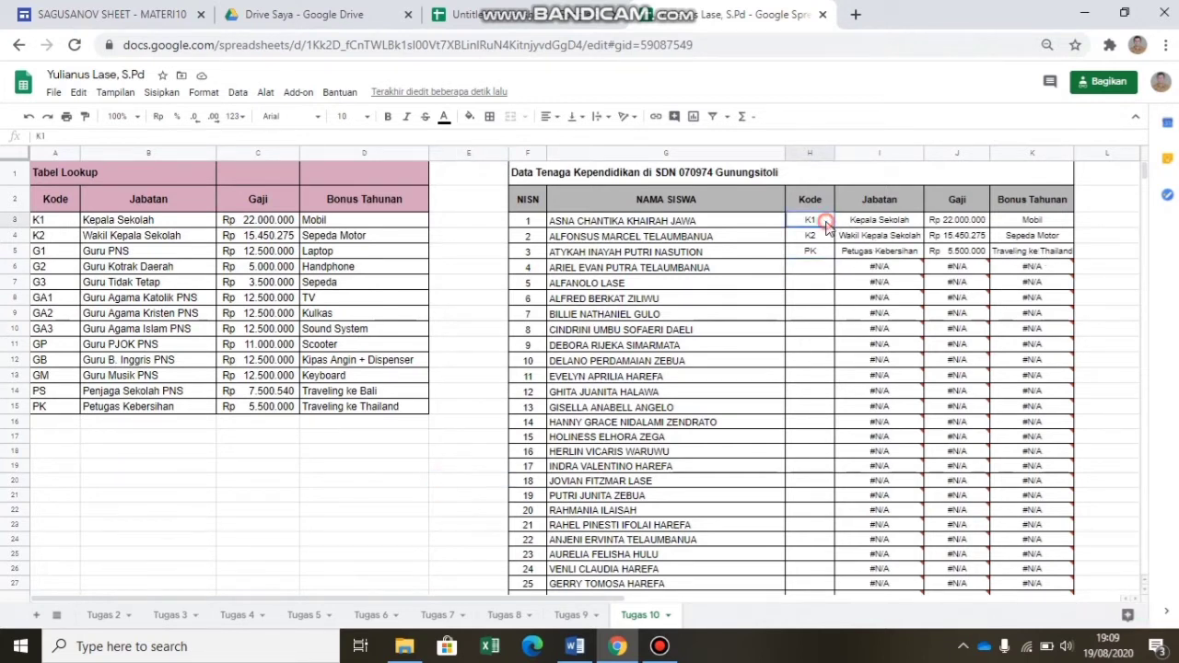
{"action": "left_click_drag", "start_coordinate": [826, 223], "coordinate": [807, 401]}
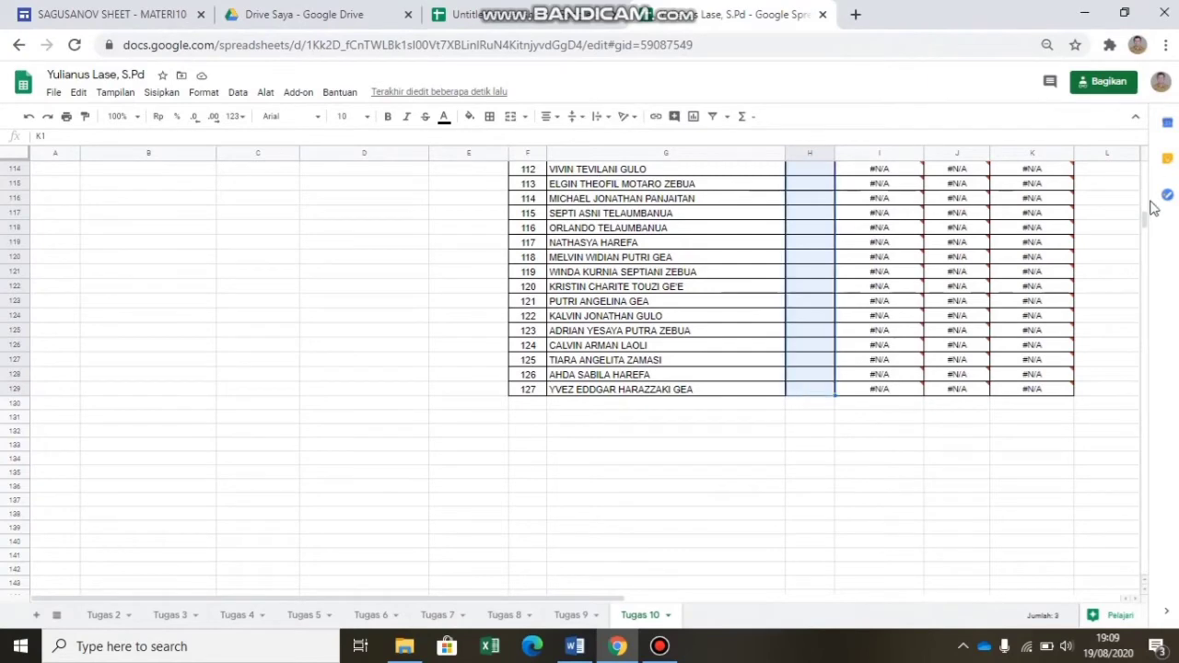
{"action": "left_click_drag", "start_coordinate": [1142, 218], "coordinate": [1142, 164]}
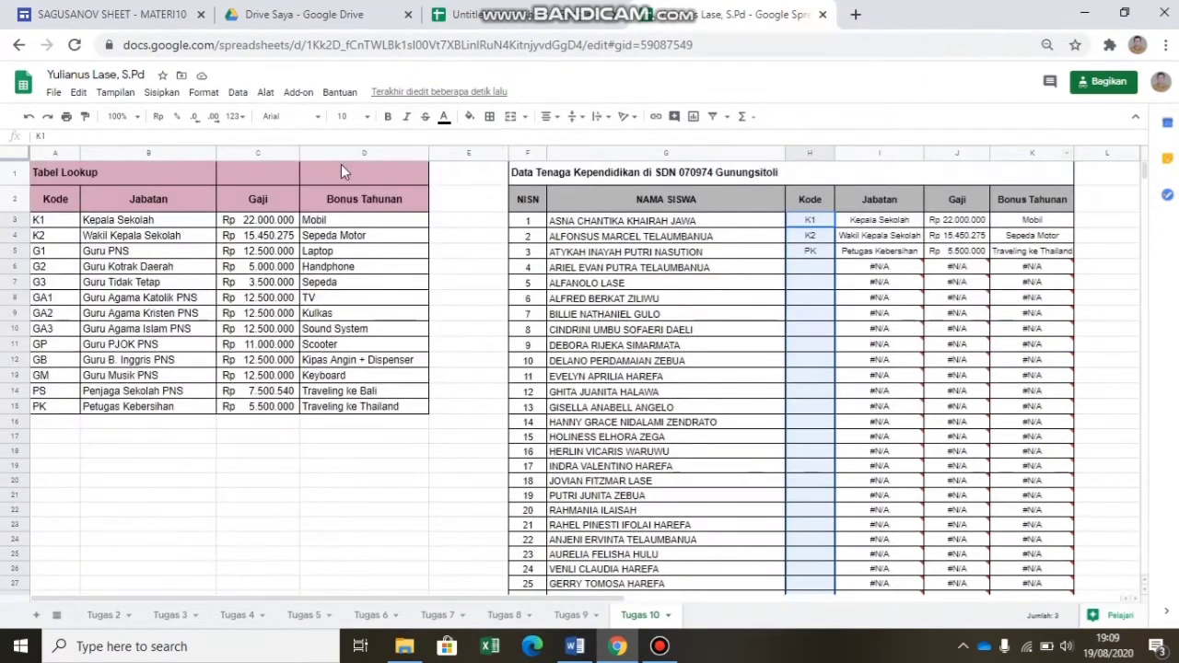
{"action": "left_click", "coordinate": [204, 92]}
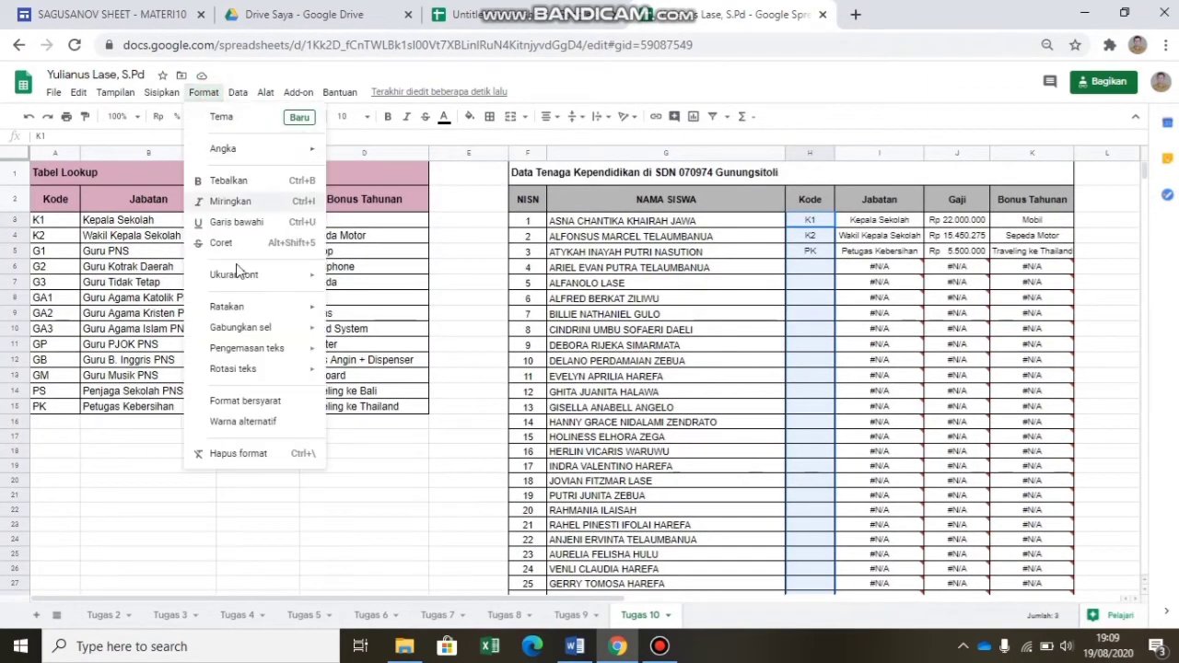
{"action": "left_click", "coordinate": [239, 403]}
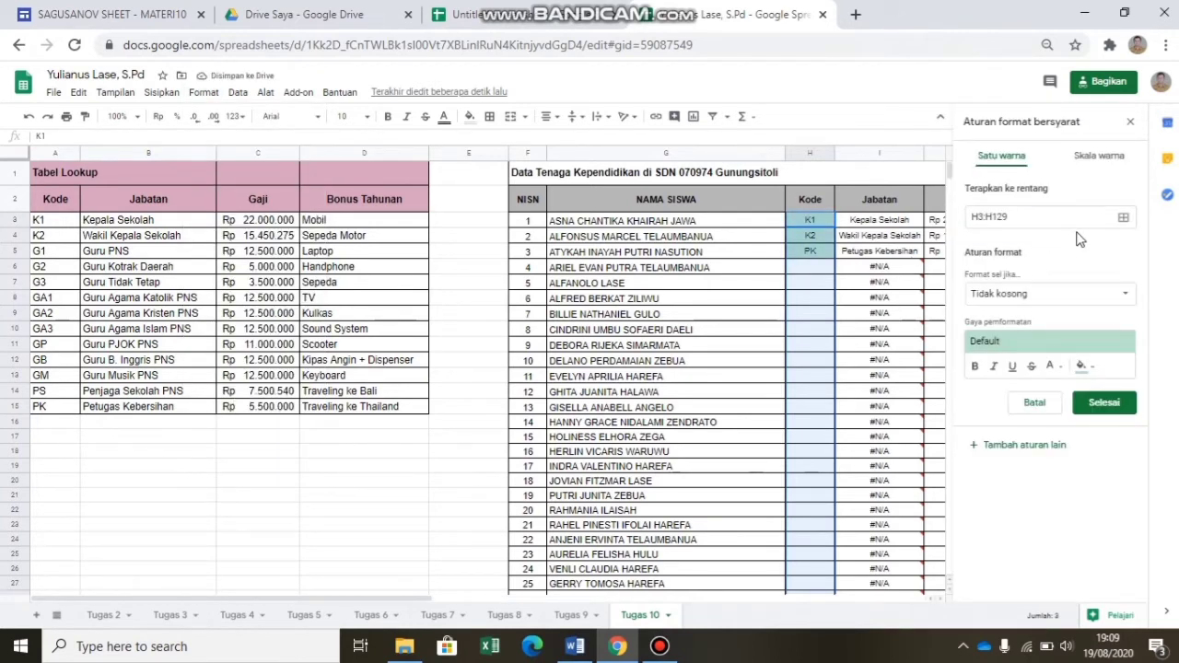
{"action": "left_click", "coordinate": [1088, 304]}
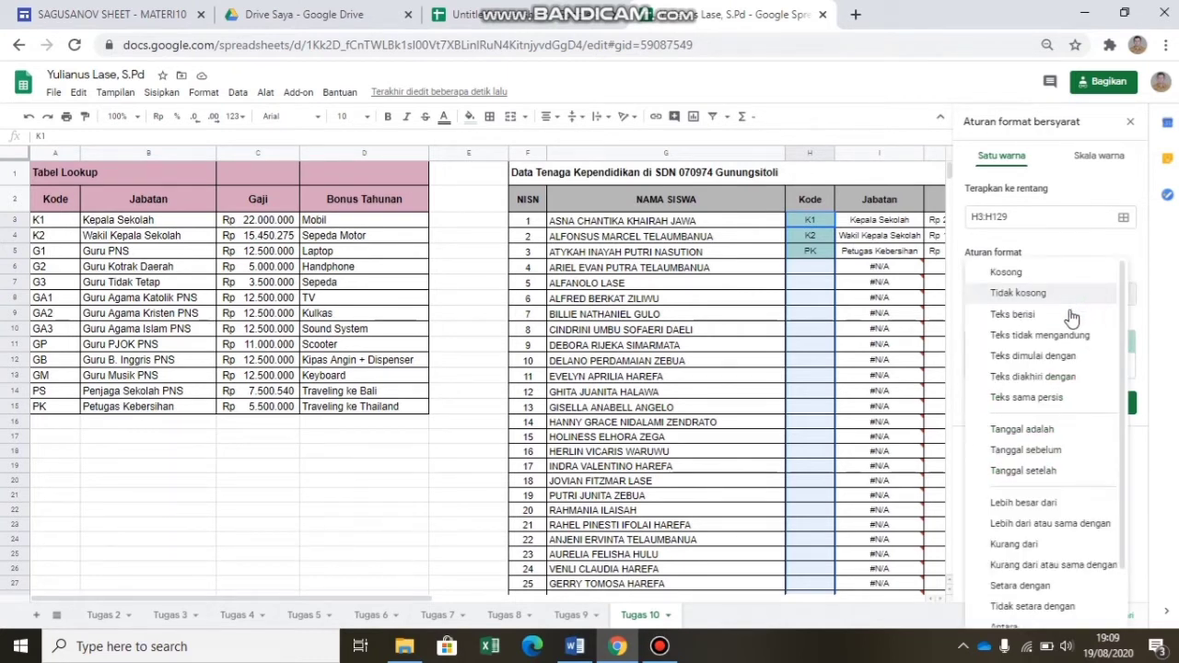
{"action": "left_click", "coordinate": [1035, 314]}
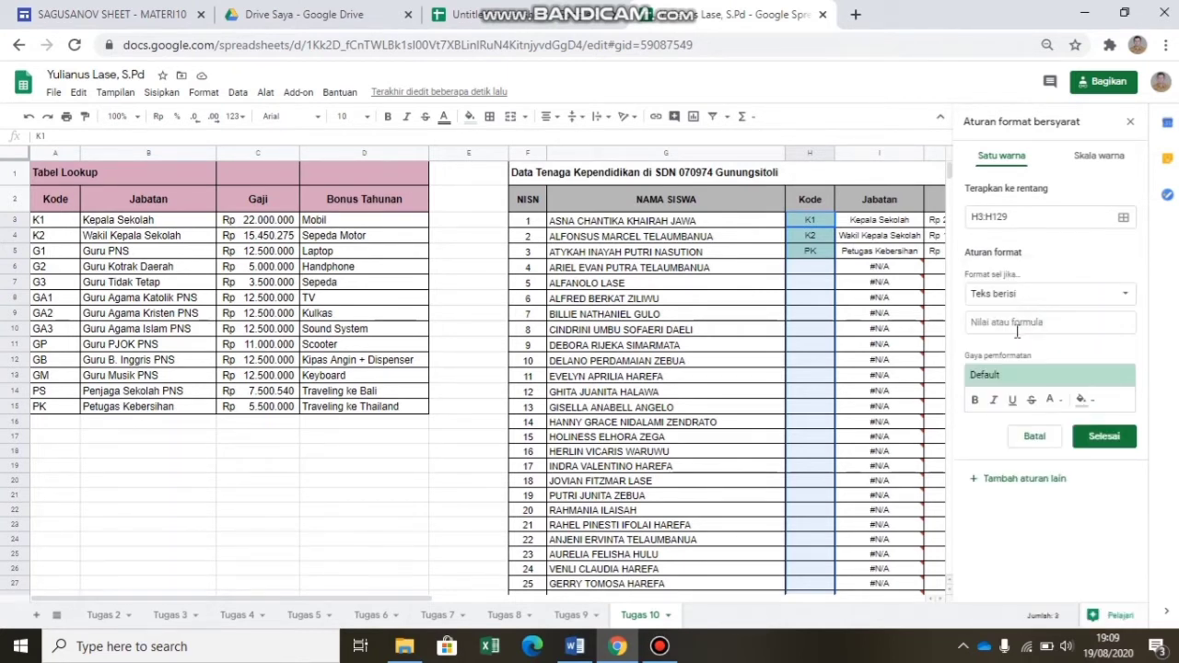
{"action": "left_click", "coordinate": [1016, 324]}
{"action": "type", "text": "K1"}
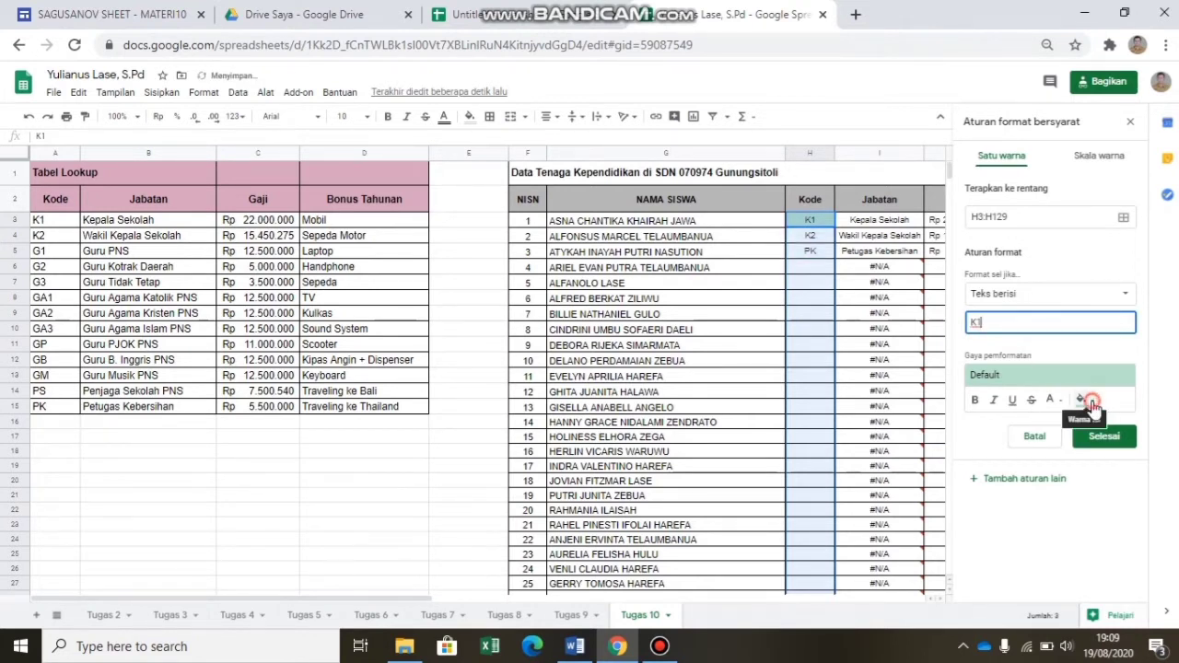
Format the K1 rule with a dark red fill and bold white text, and save the rule.
{"action": "left_click", "coordinate": [1082, 399]}
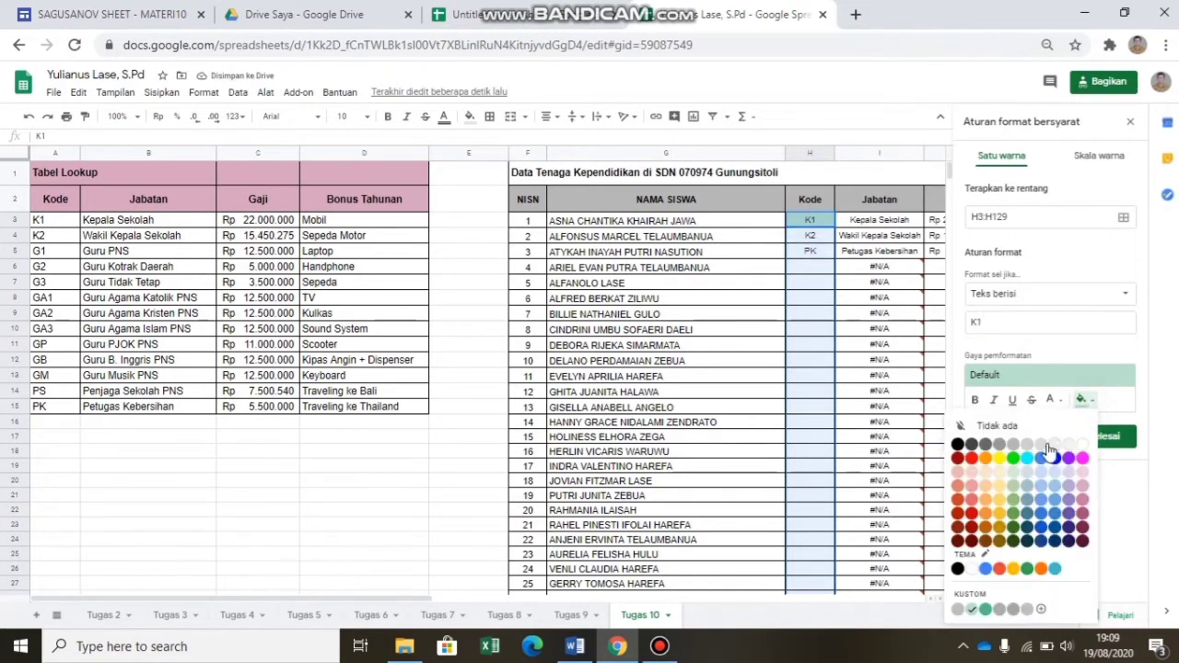
{"action": "left_click", "coordinate": [958, 459]}
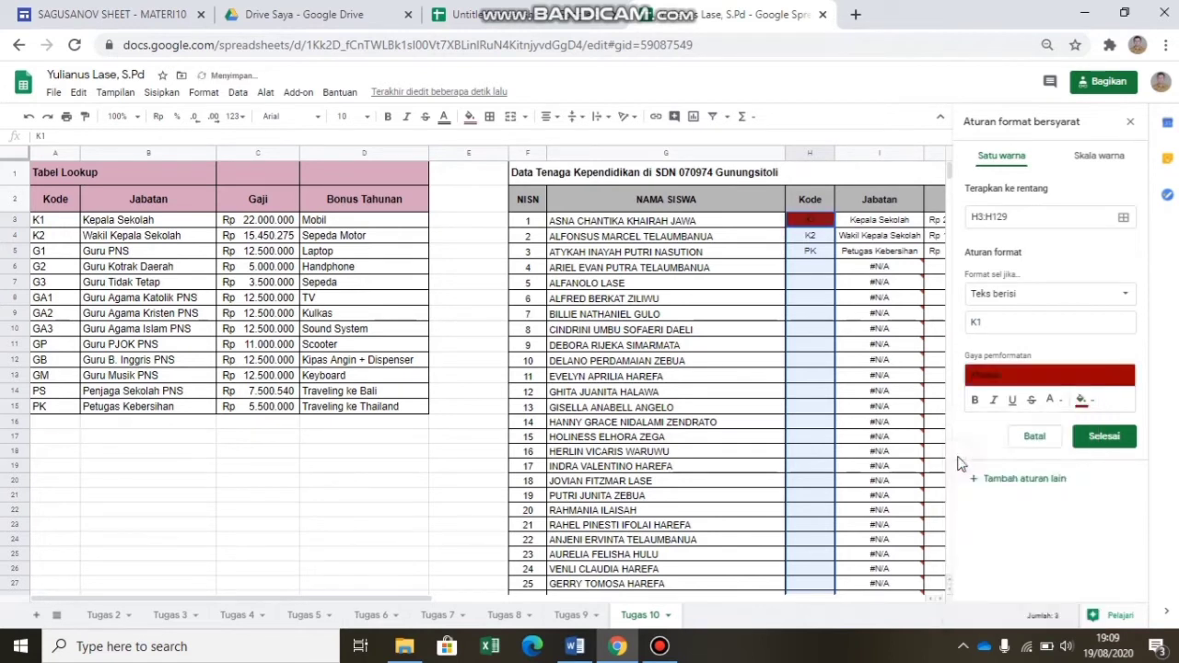
{"action": "left_click", "coordinate": [1052, 399]}
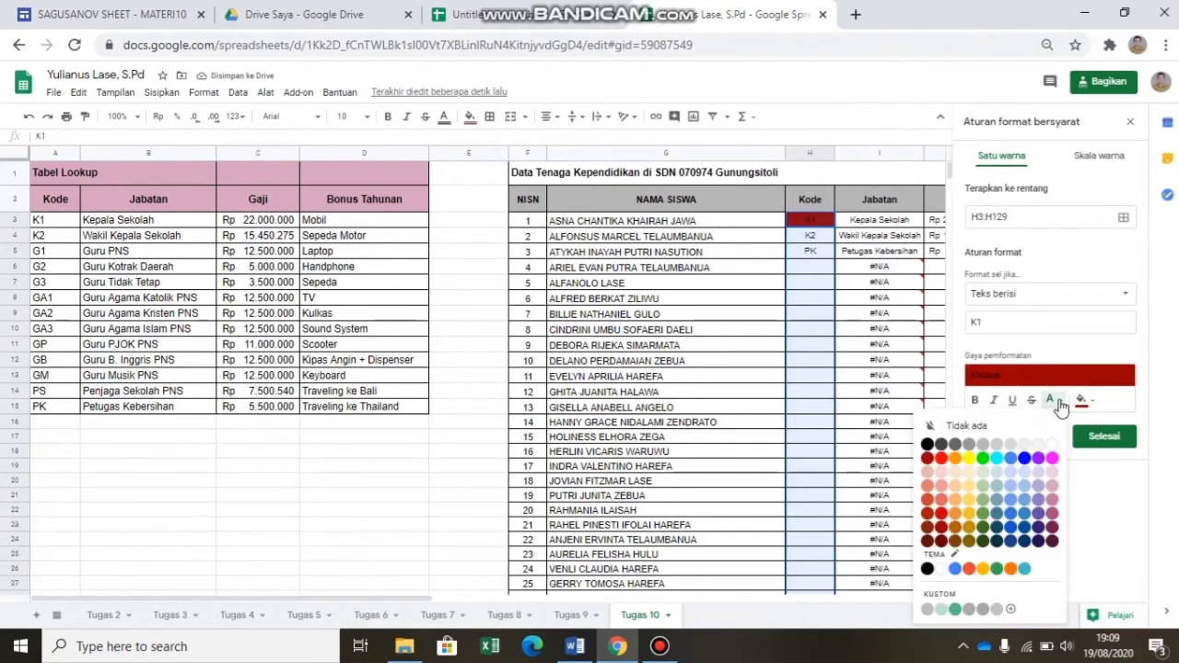
{"action": "left_click", "coordinate": [1051, 446]}
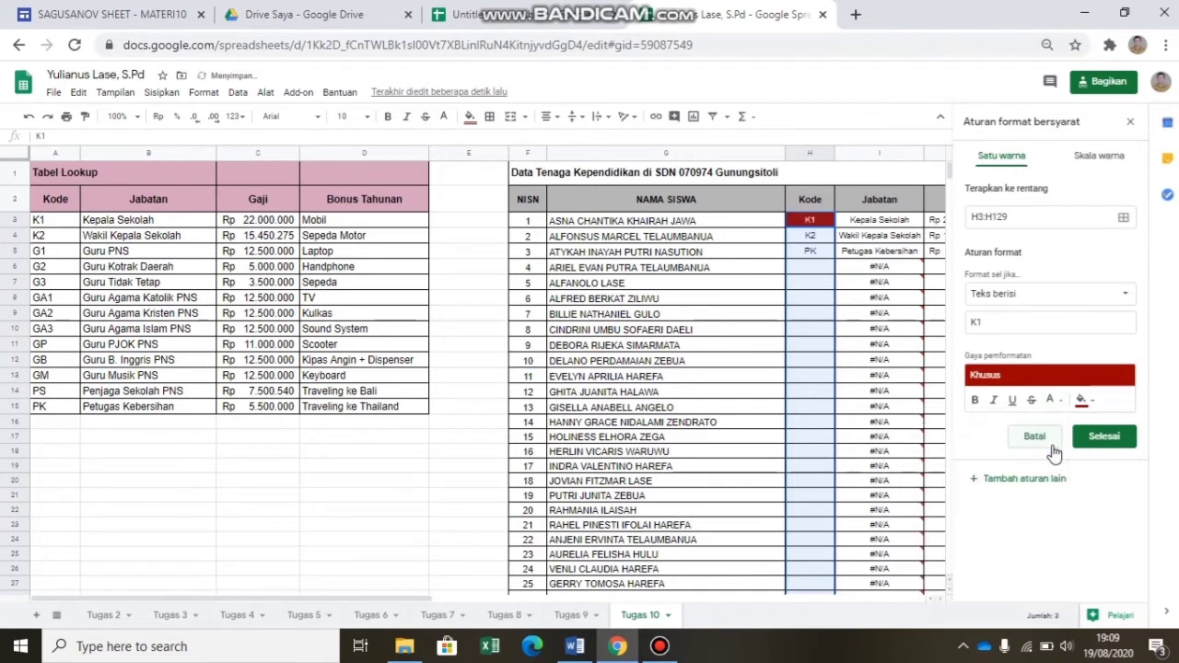
{"action": "left_click", "coordinate": [973, 401]}
{"action": "left_click", "coordinate": [1109, 439]}
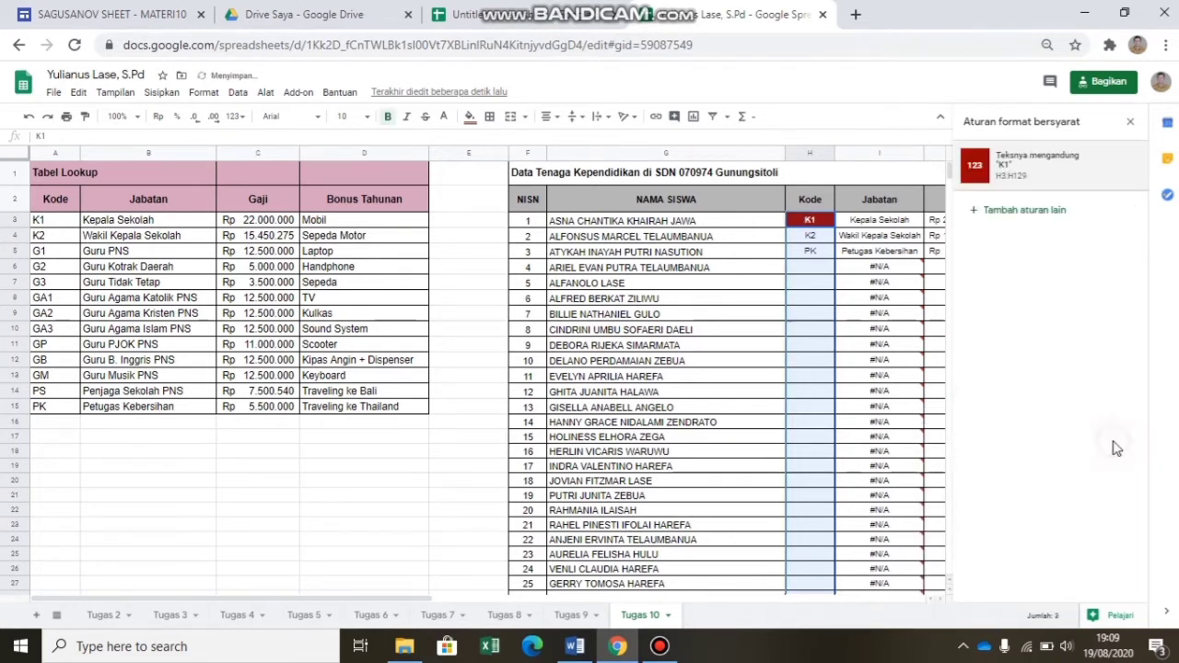
Add another conditional formatting rule on H3:H129 with the condition Teks berisi K2.
{"action": "left_click", "coordinate": [1016, 211]}
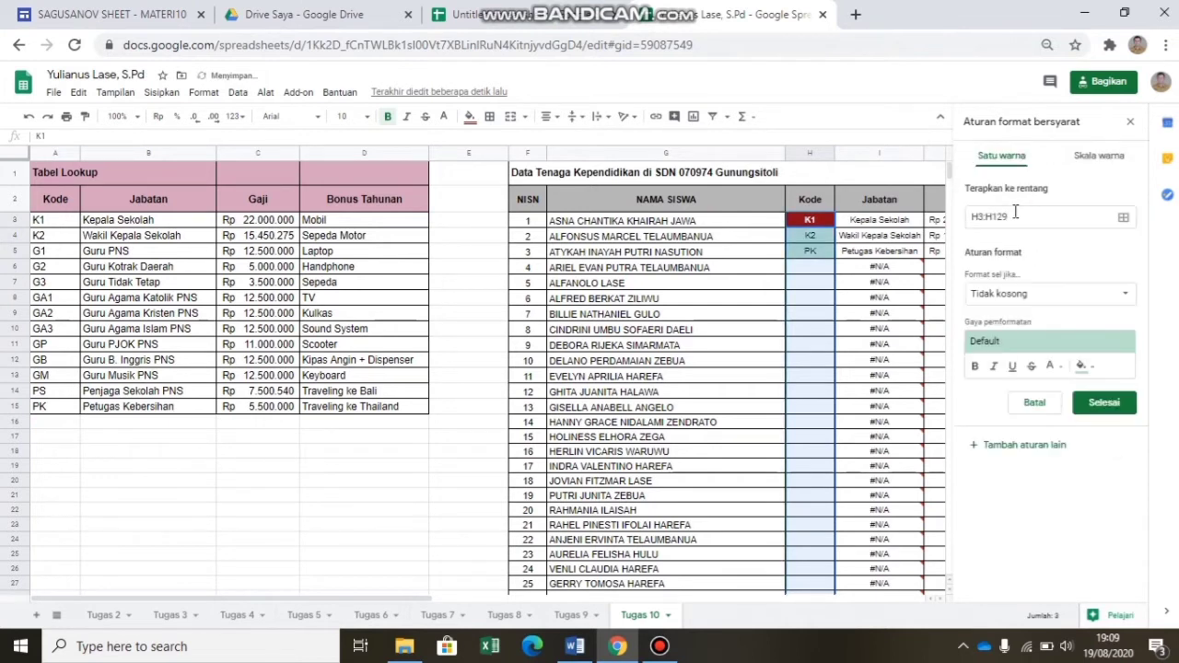
{"action": "left_click", "coordinate": [1021, 292]}
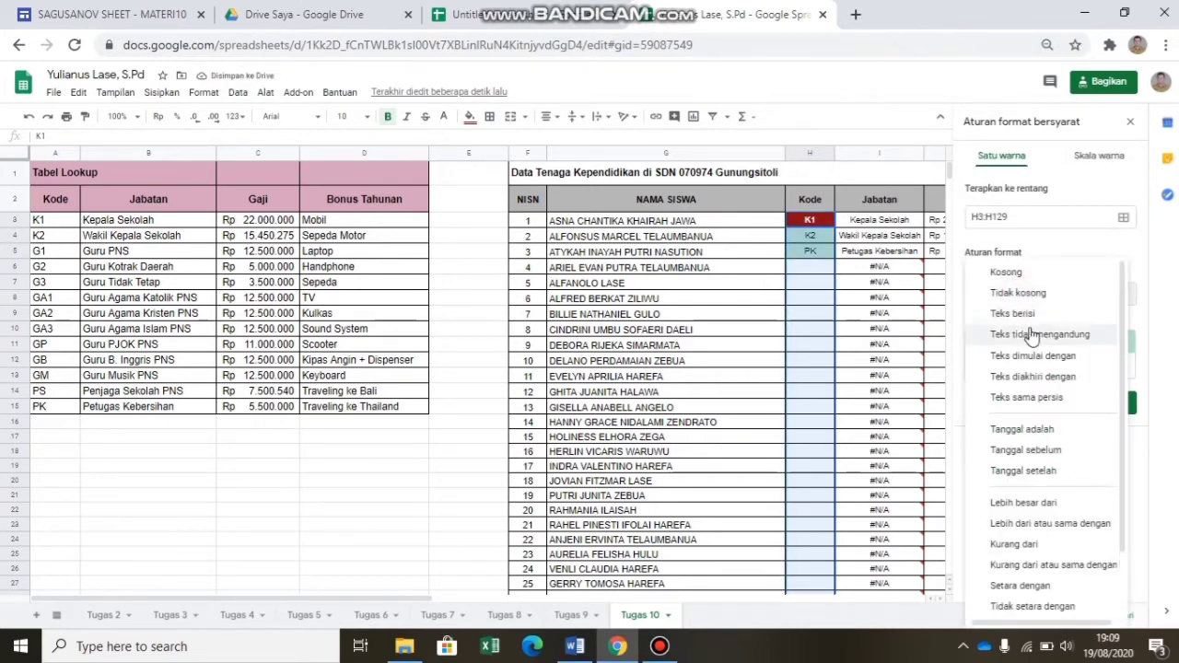
{"action": "left_click", "coordinate": [1022, 313]}
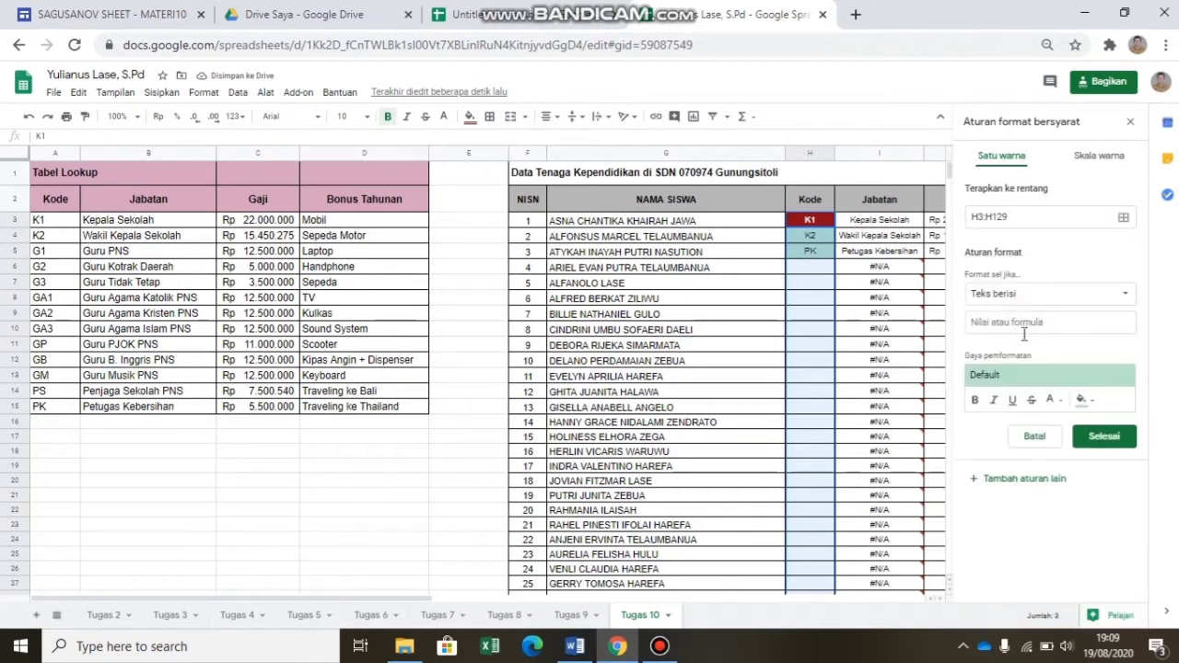
{"action": "left_click", "coordinate": [1021, 324]}
{"action": "type", "text": "K"}
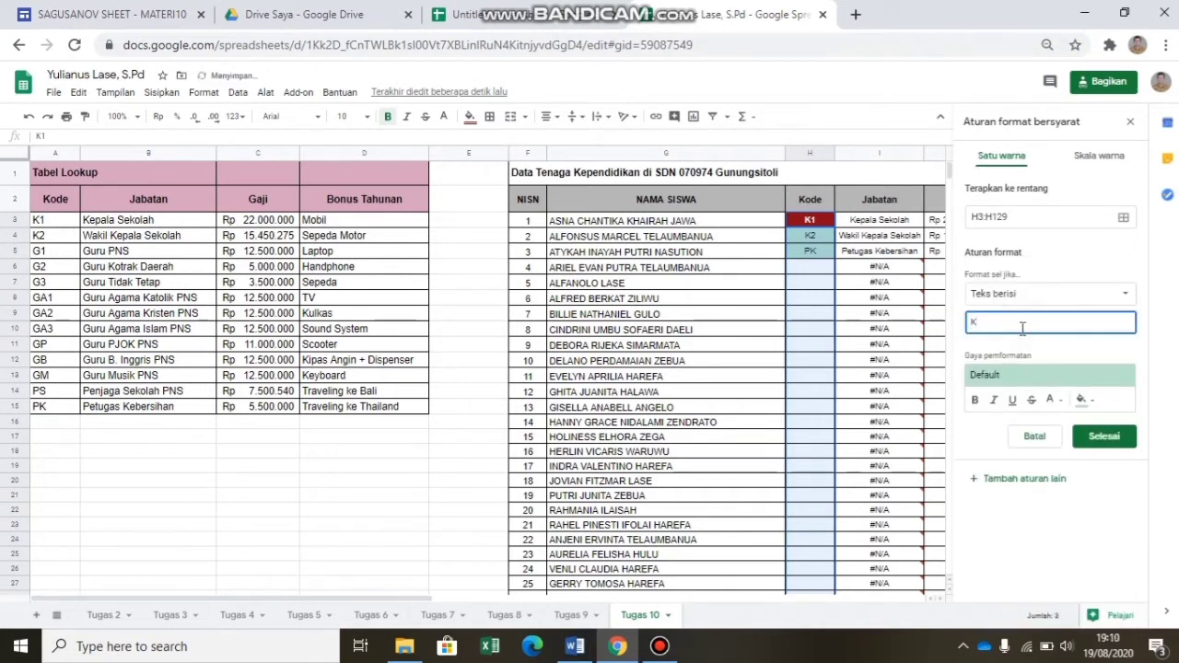
{"action": "type", "text": "2"}
Format the K2 rule with a red fill and bold cyan text, and save the rule.
{"action": "left_click", "coordinate": [1081, 398]}
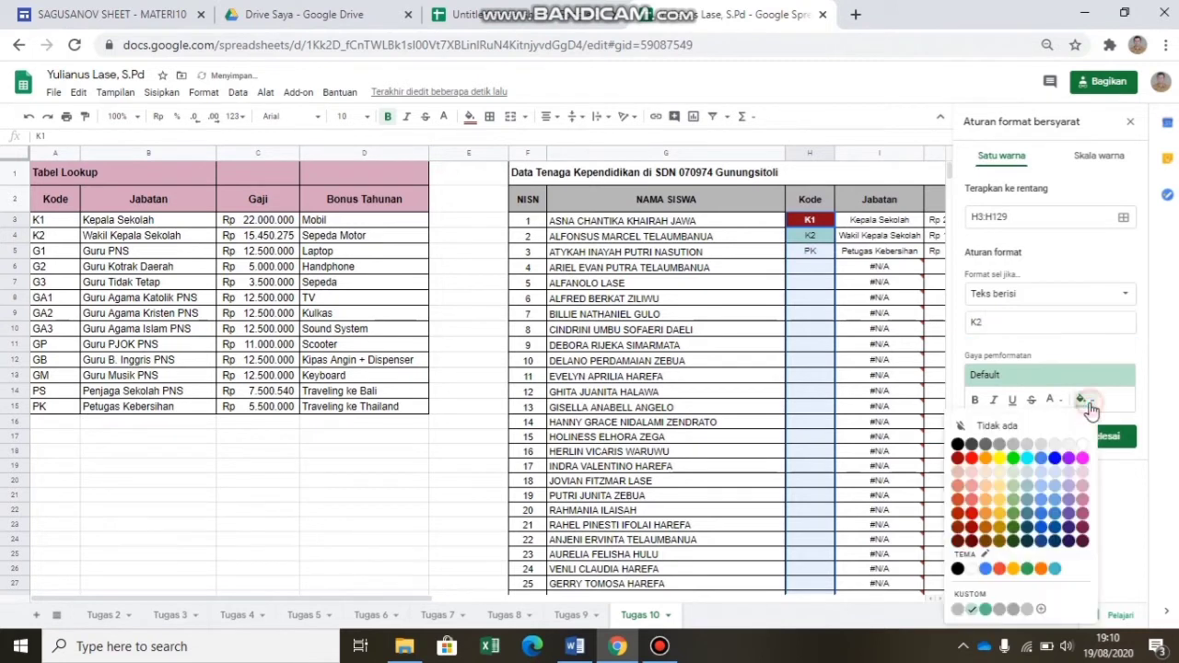
{"action": "left_click", "coordinate": [970, 458]}
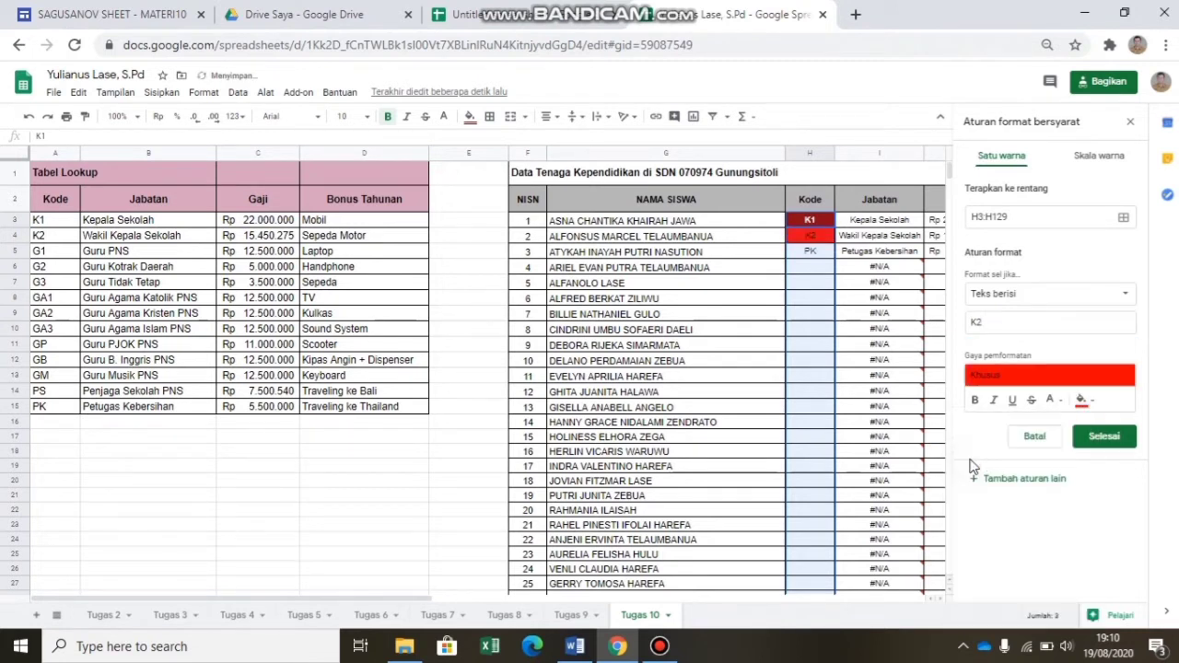
{"action": "left_click", "coordinate": [1051, 399]}
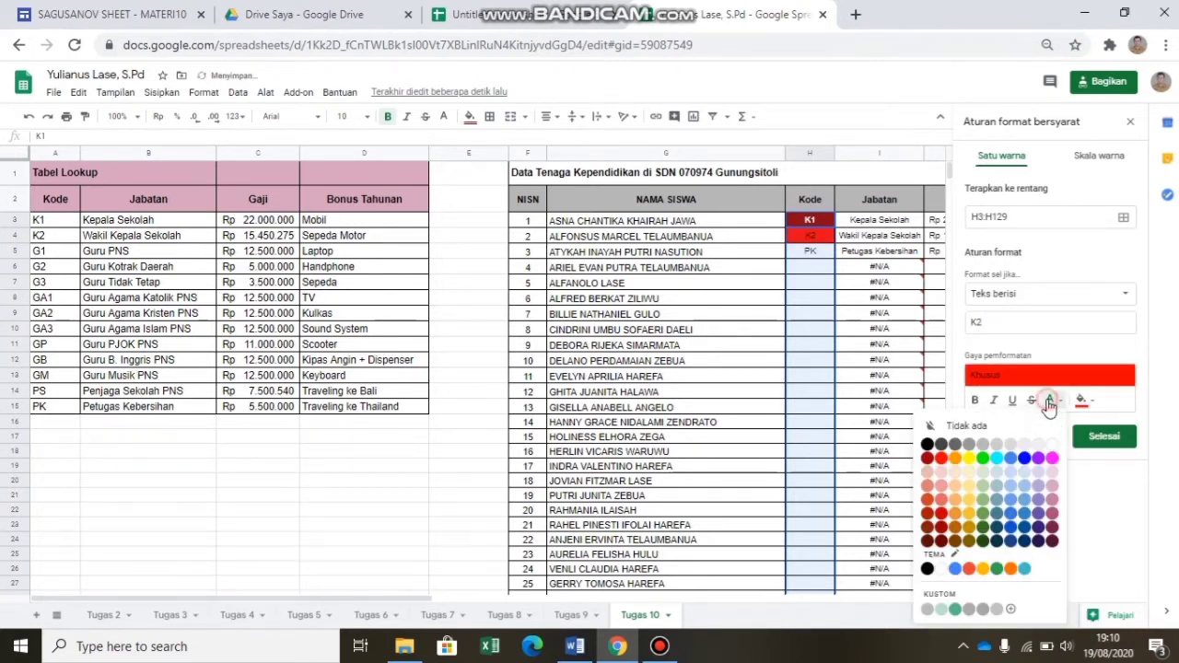
{"action": "left_click", "coordinate": [995, 459]}
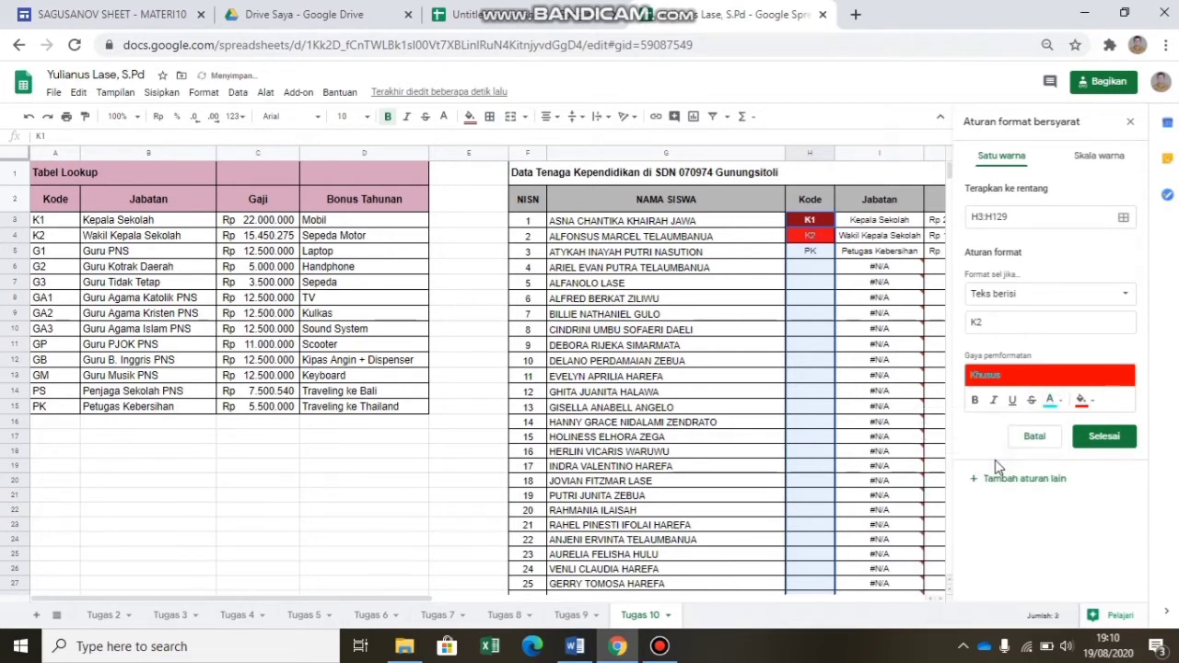
{"action": "left_click", "coordinate": [975, 403]}
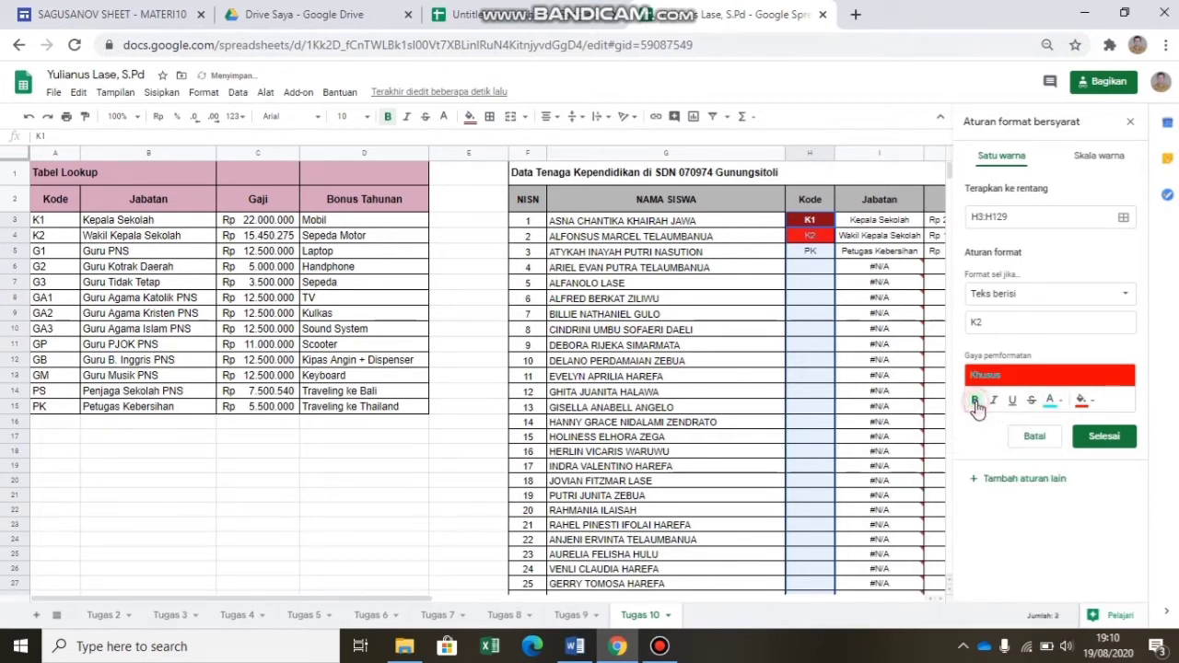
{"action": "left_click", "coordinate": [1104, 438]}
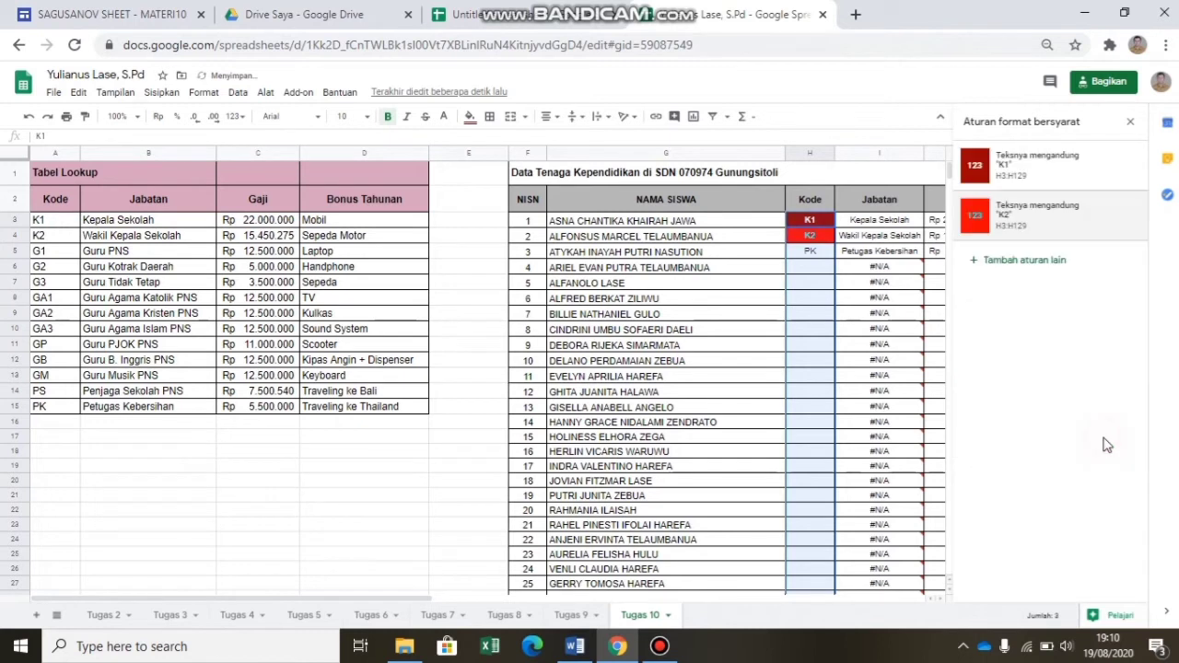
Add a conditional formatting rule on H3:H129 with the condition Teks berisi G1.
{"action": "left_click", "coordinate": [983, 263]}
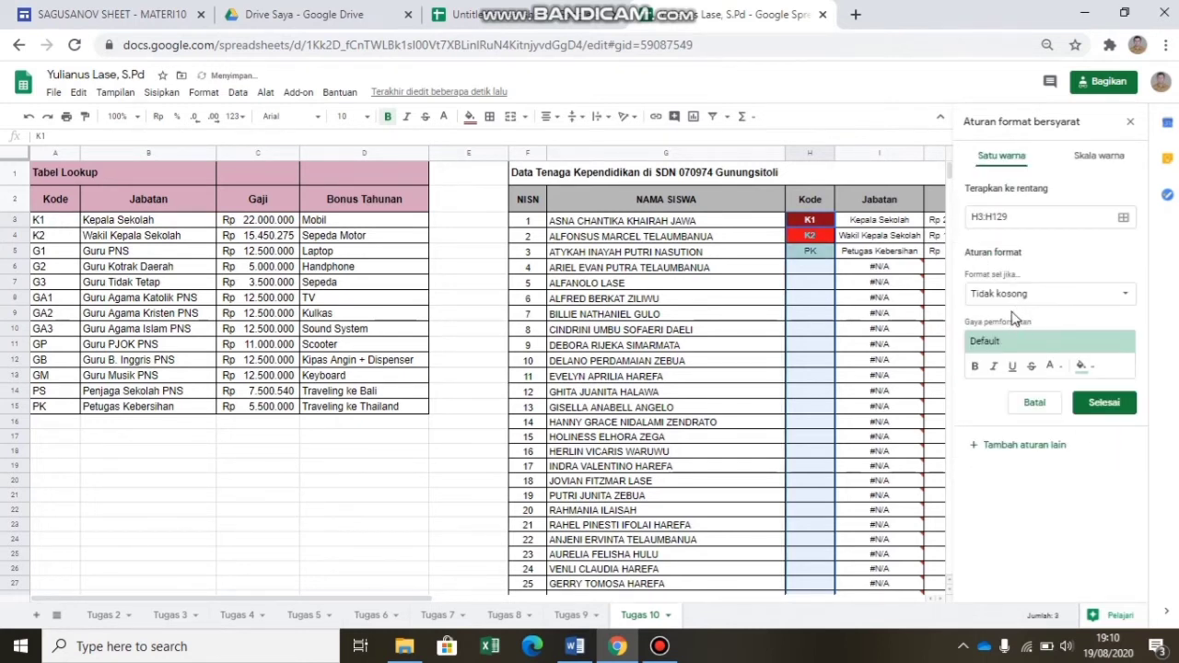
{"action": "left_click", "coordinate": [1032, 296]}
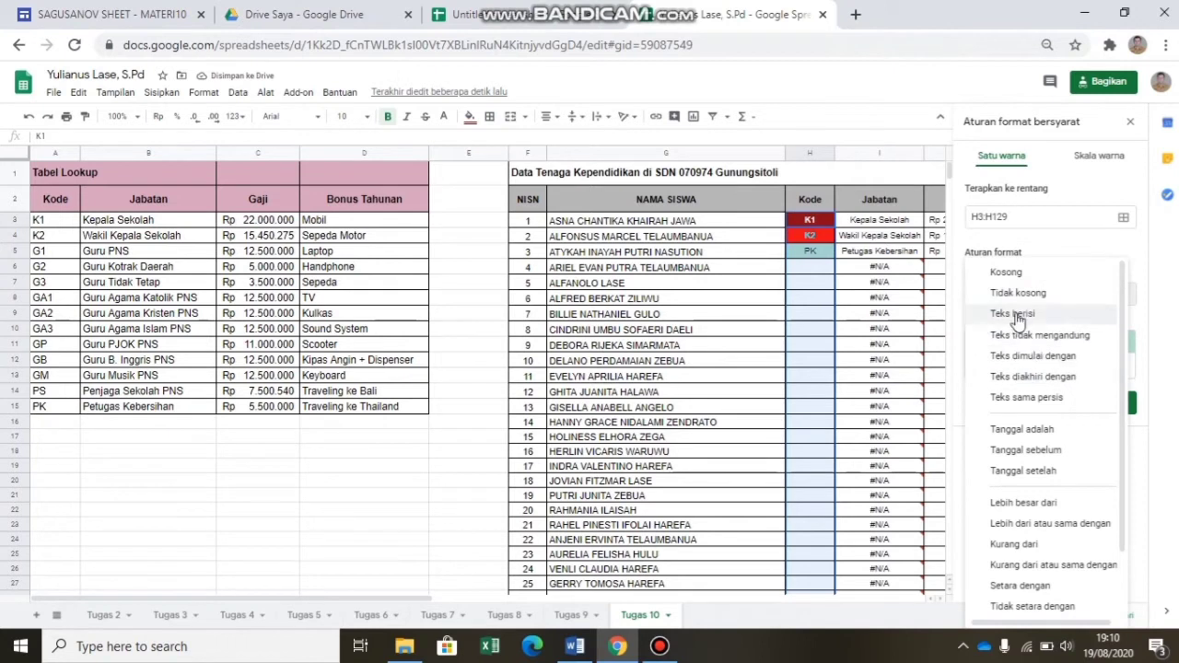
{"action": "left_click", "coordinate": [1012, 315]}
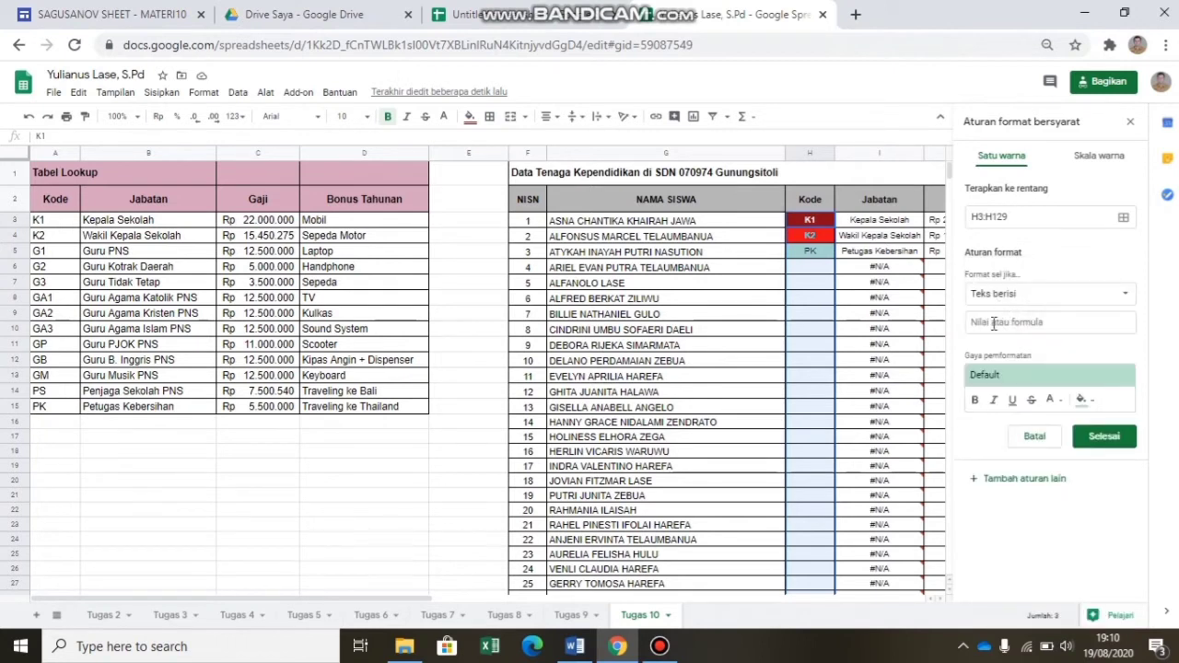
{"action": "left_click", "coordinate": [994, 322]}
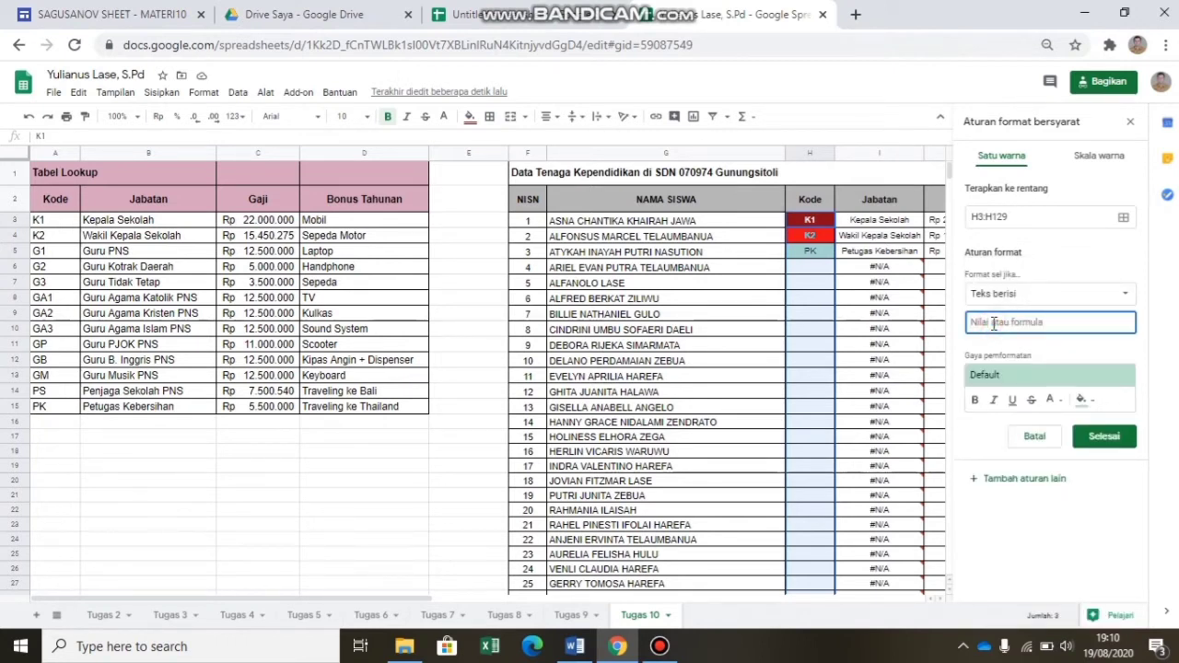
{"action": "type", "text": "G1"}
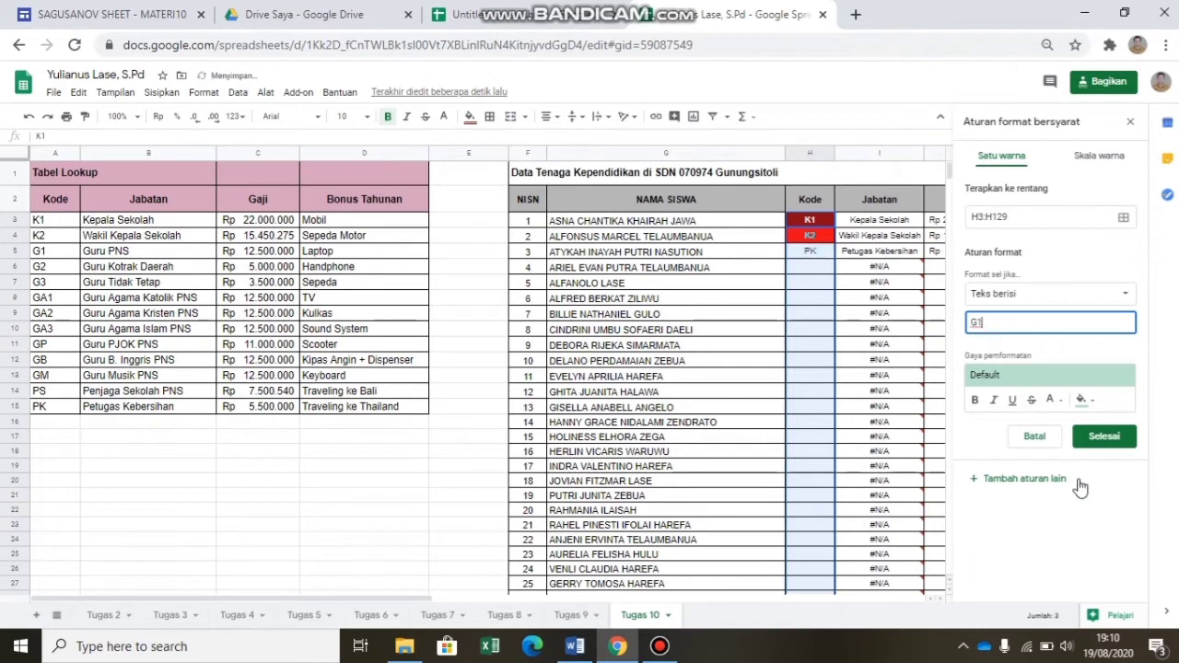
Format the G1 rule with an orange fill and bold blue text, and save the rule.
{"action": "left_click", "coordinate": [1092, 403]}
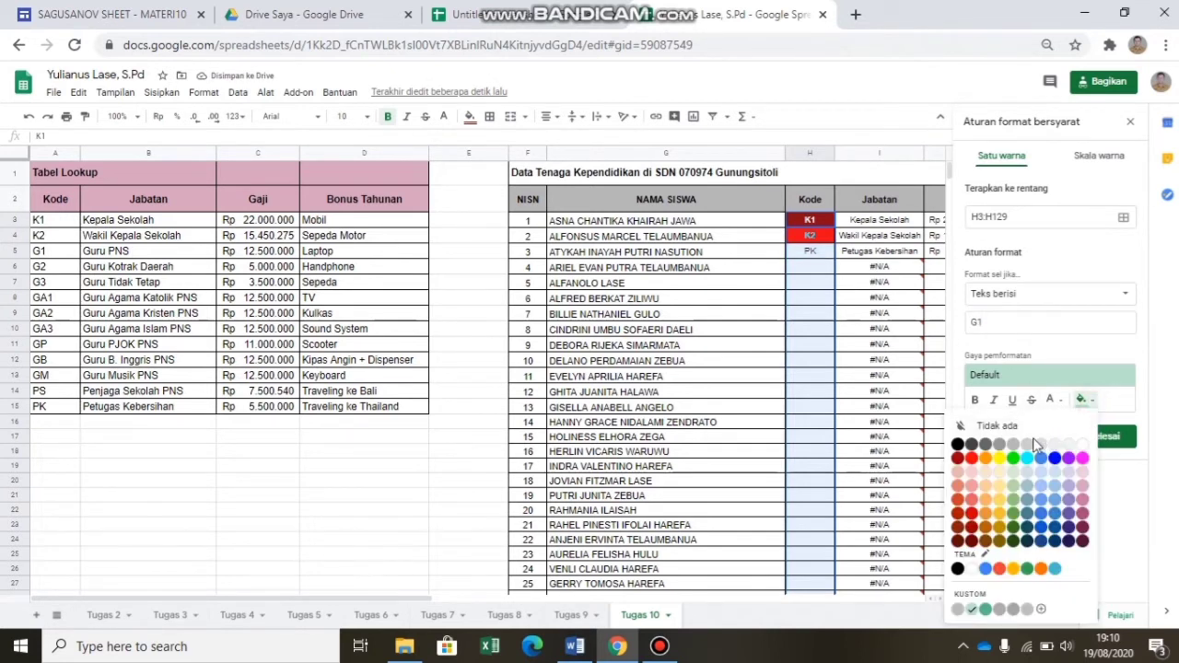
{"action": "left_click", "coordinate": [986, 459]}
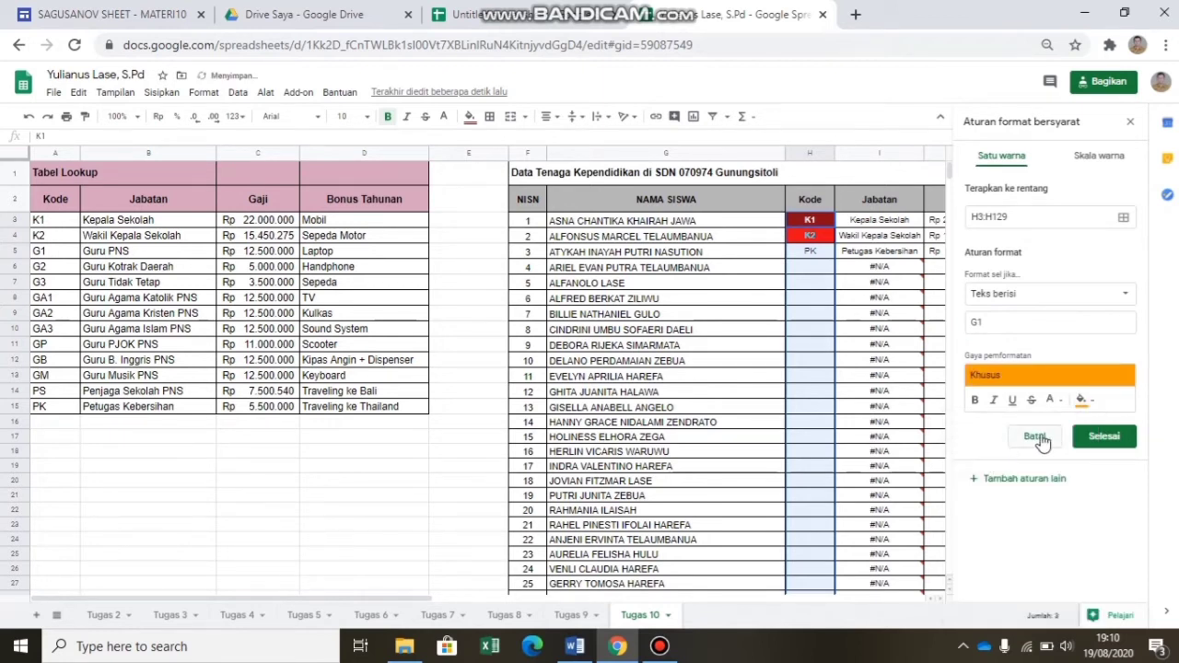
{"action": "left_click", "coordinate": [1051, 400]}
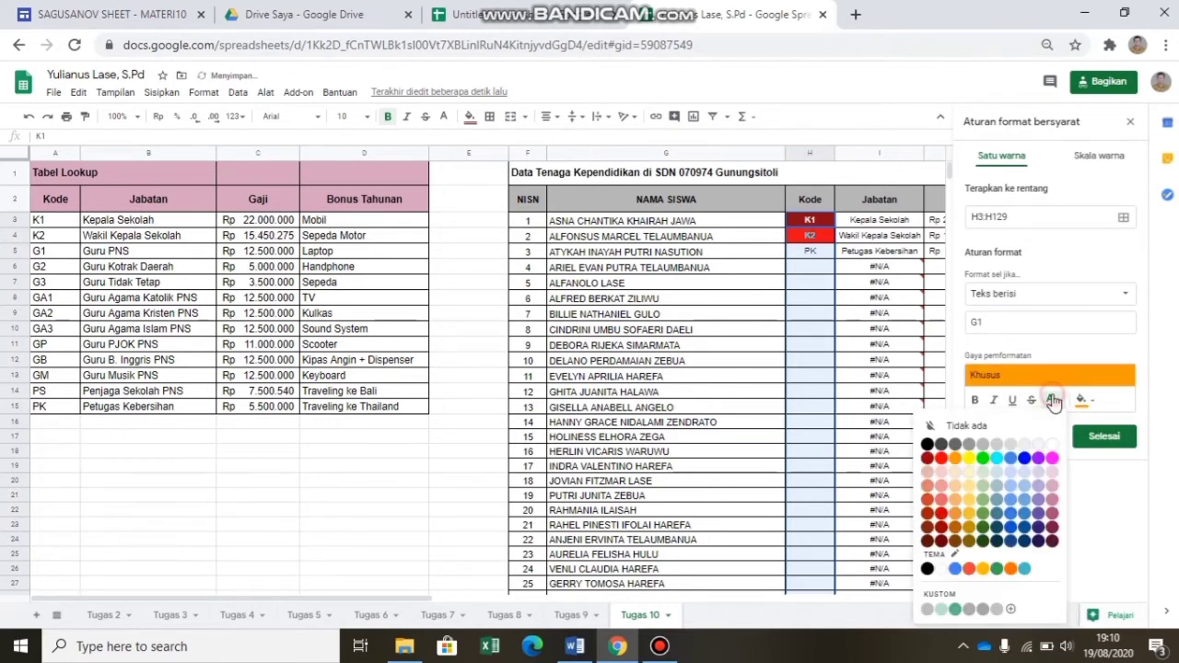
{"action": "left_click", "coordinate": [970, 459]}
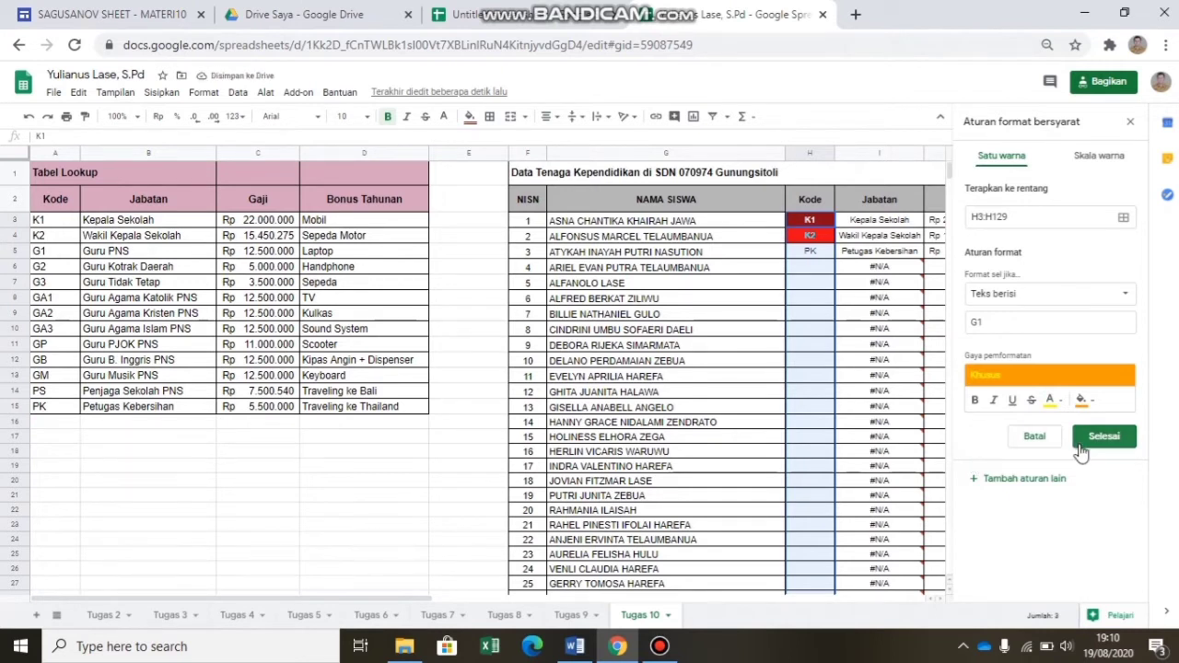
{"action": "left_click", "coordinate": [1054, 403]}
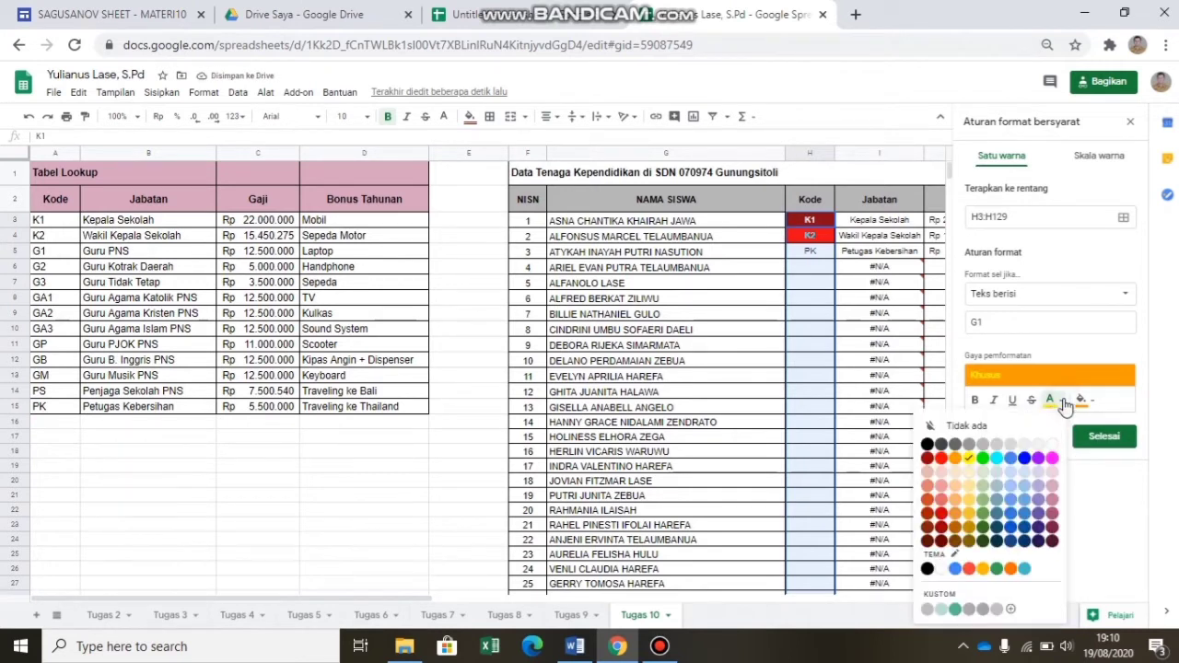
{"action": "left_click", "coordinate": [1025, 458]}
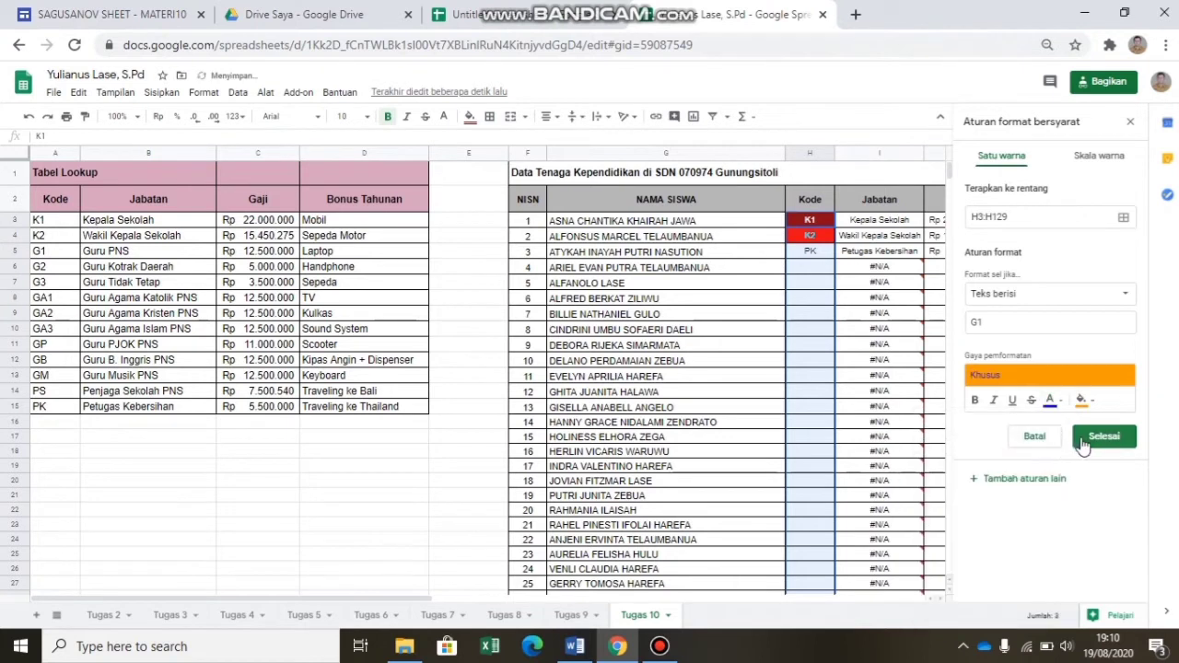
{"action": "left_click", "coordinate": [976, 401]}
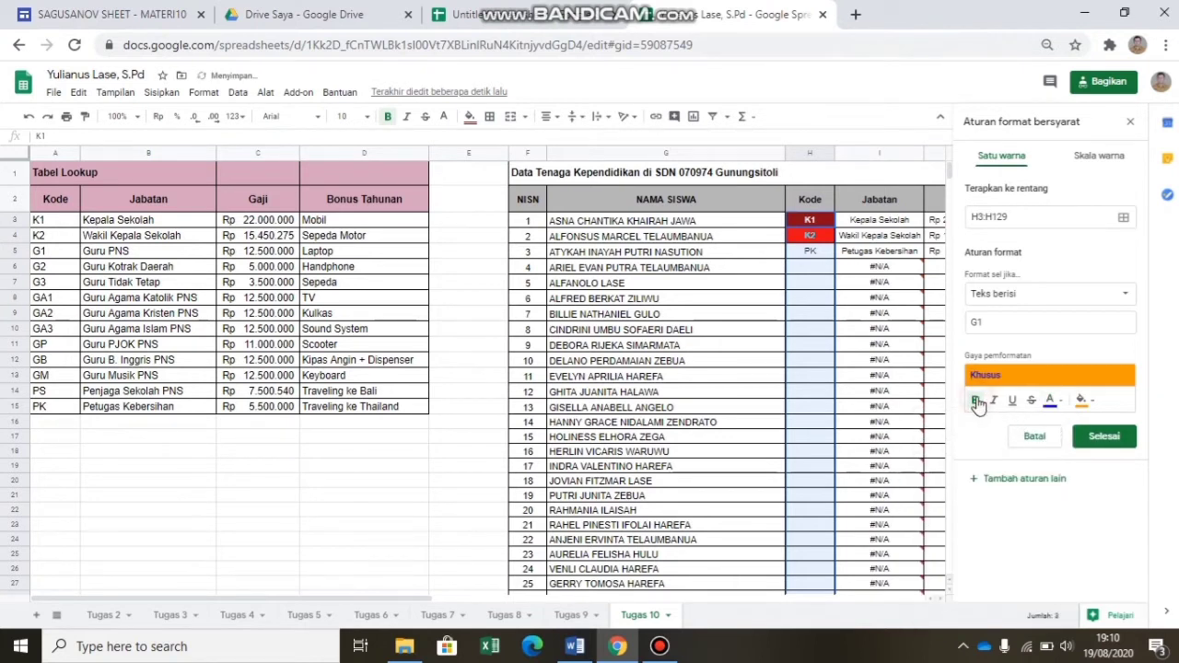
{"action": "left_click", "coordinate": [1103, 436]}
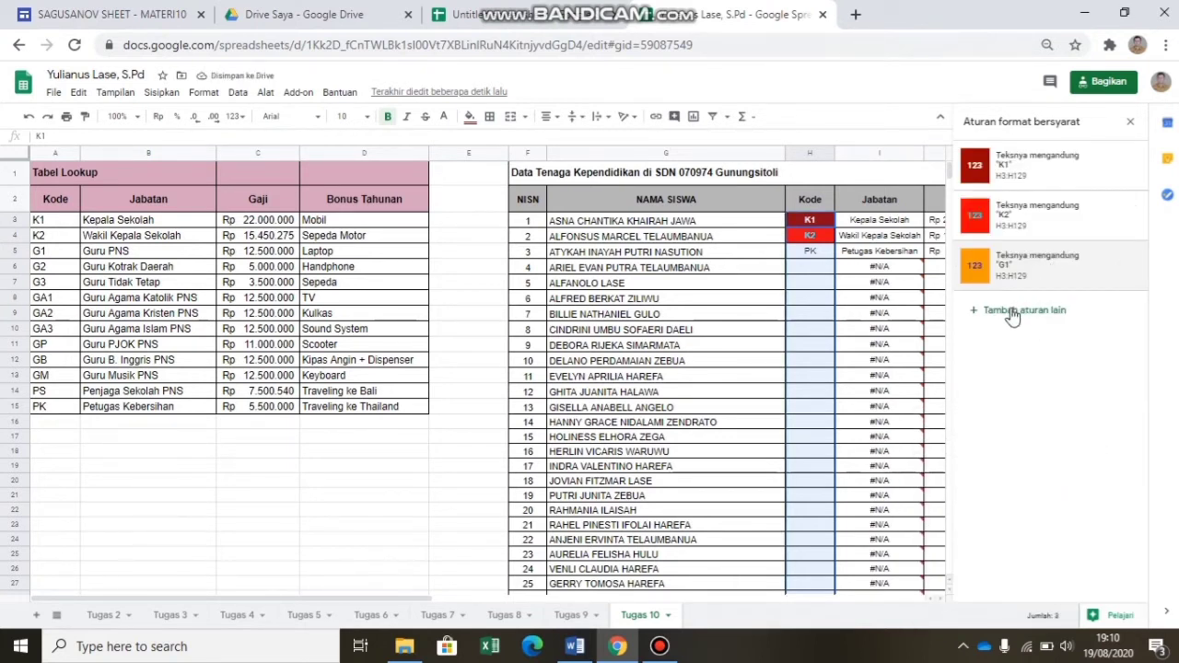
Add a conditional formatting rule on H3:H129 with the condition Teks berisi G2.
{"action": "left_click", "coordinate": [1011, 311]}
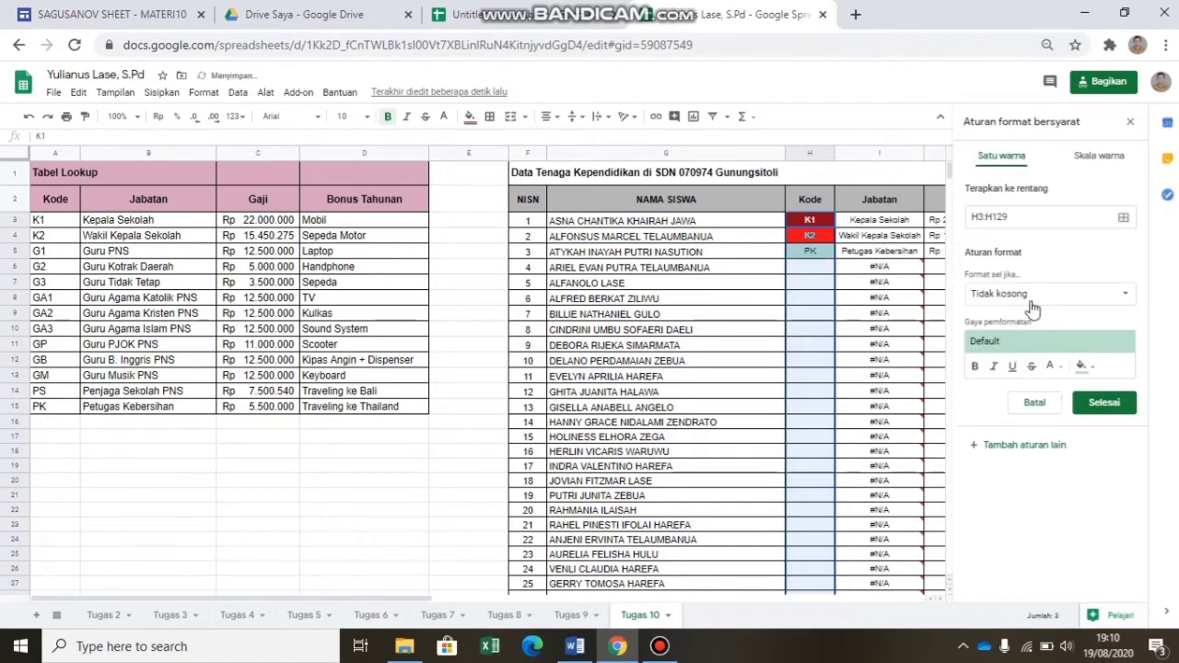
{"action": "left_click", "coordinate": [1031, 303]}
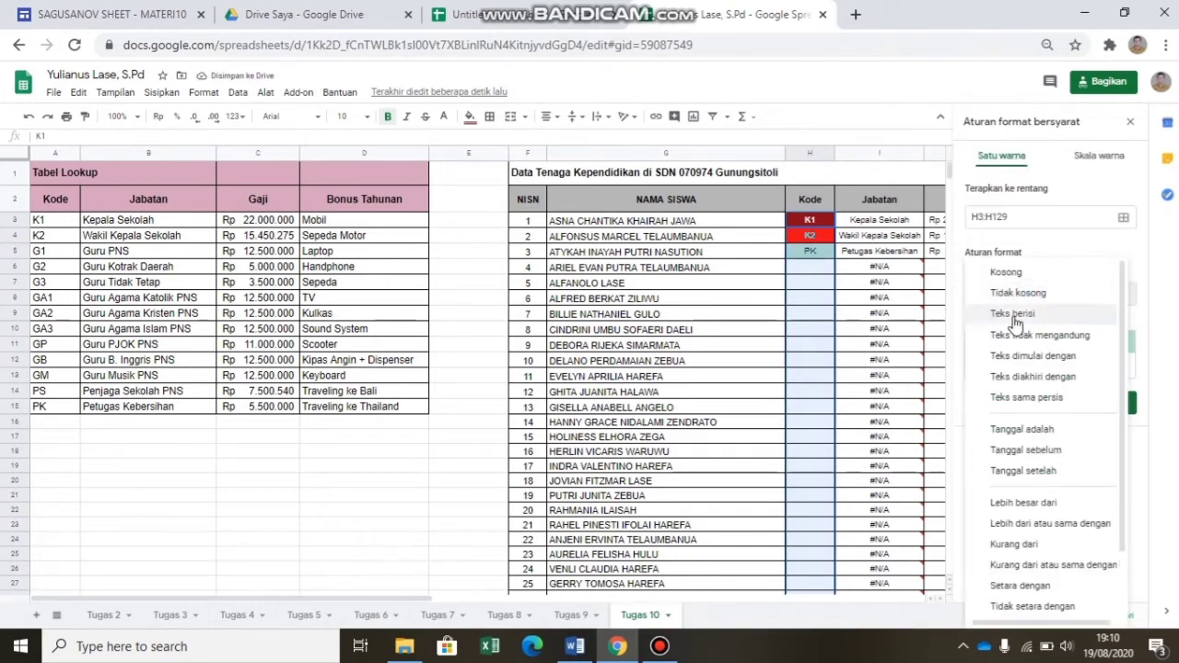
{"action": "left_click", "coordinate": [1014, 315]}
{"action": "left_click", "coordinate": [1006, 321]}
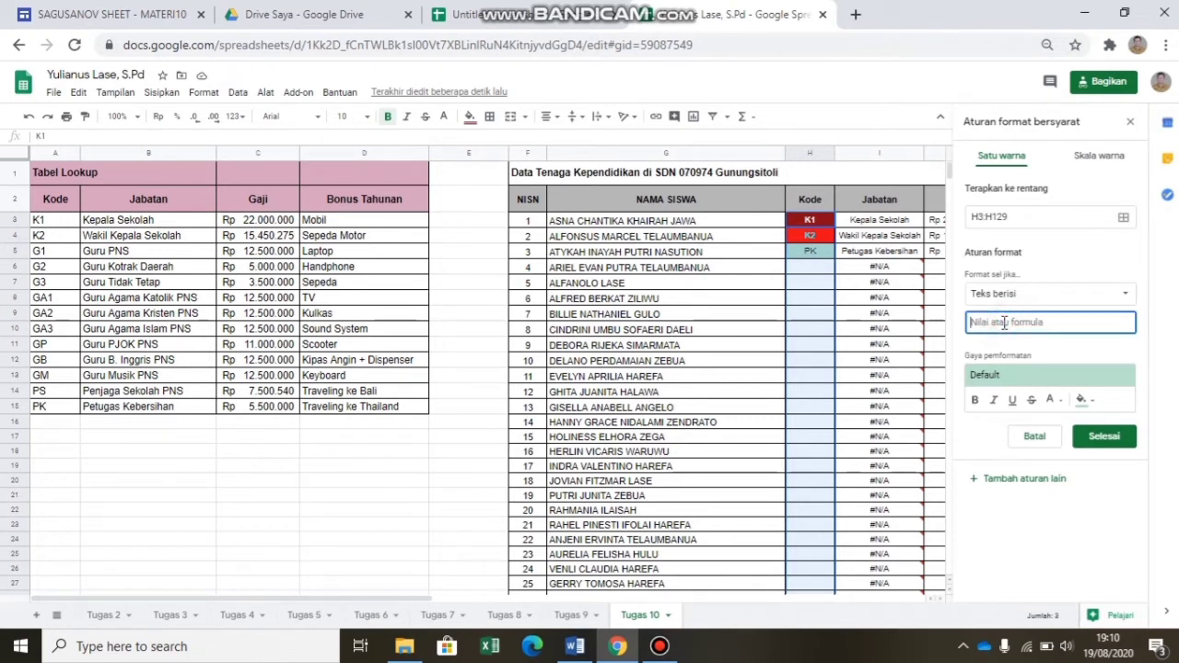
{"action": "type", "text": "G2"}
Format the G2 rule with a green fill and bold yellow text, and save the rule.
{"action": "left_click", "coordinate": [1088, 403]}
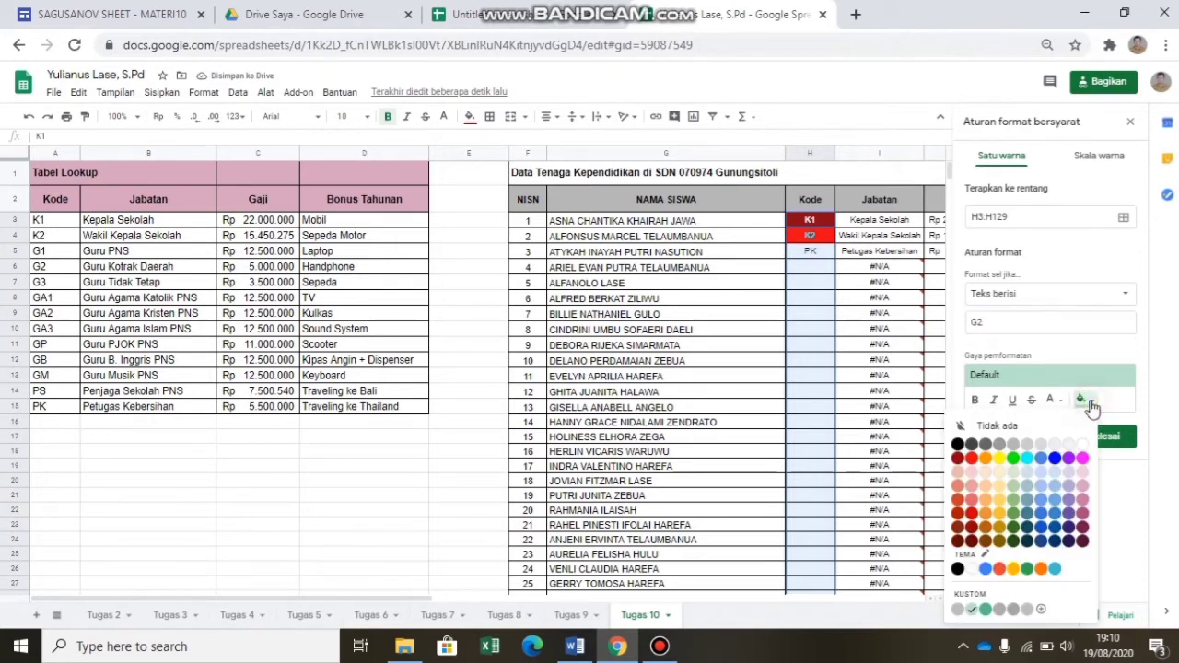
{"action": "left_click", "coordinate": [1012, 460]}
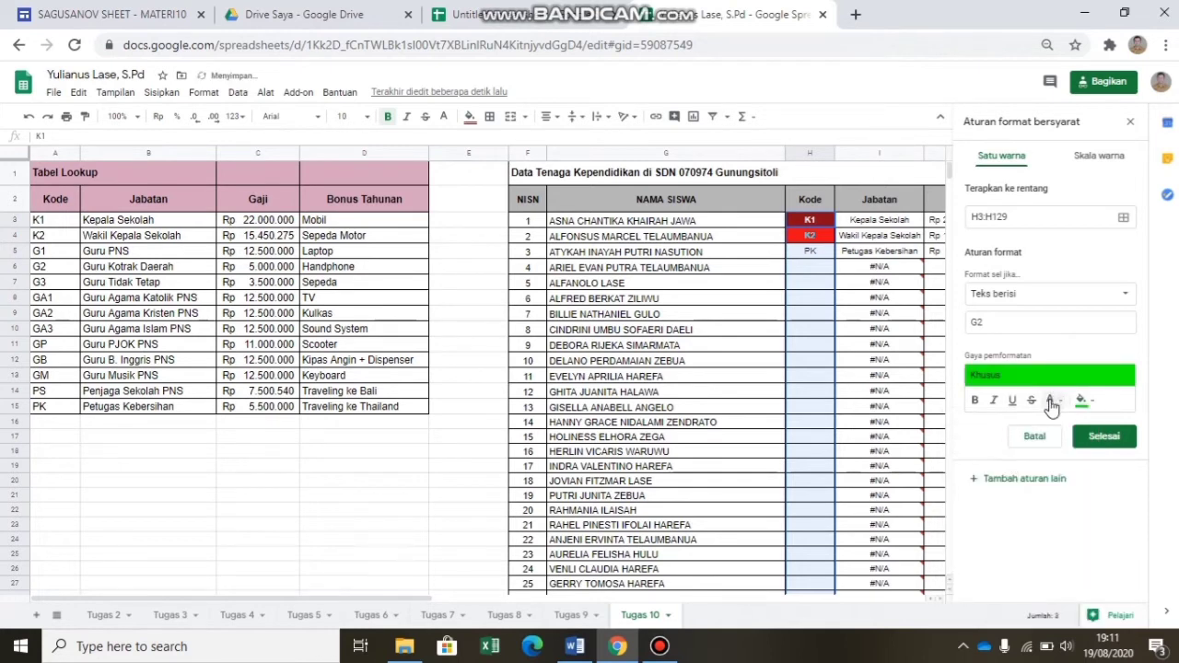
{"action": "left_click", "coordinate": [1050, 401]}
{"action": "left_click", "coordinate": [968, 459]}
{"action": "left_click", "coordinate": [976, 401]}
{"action": "left_click", "coordinate": [1104, 435]}
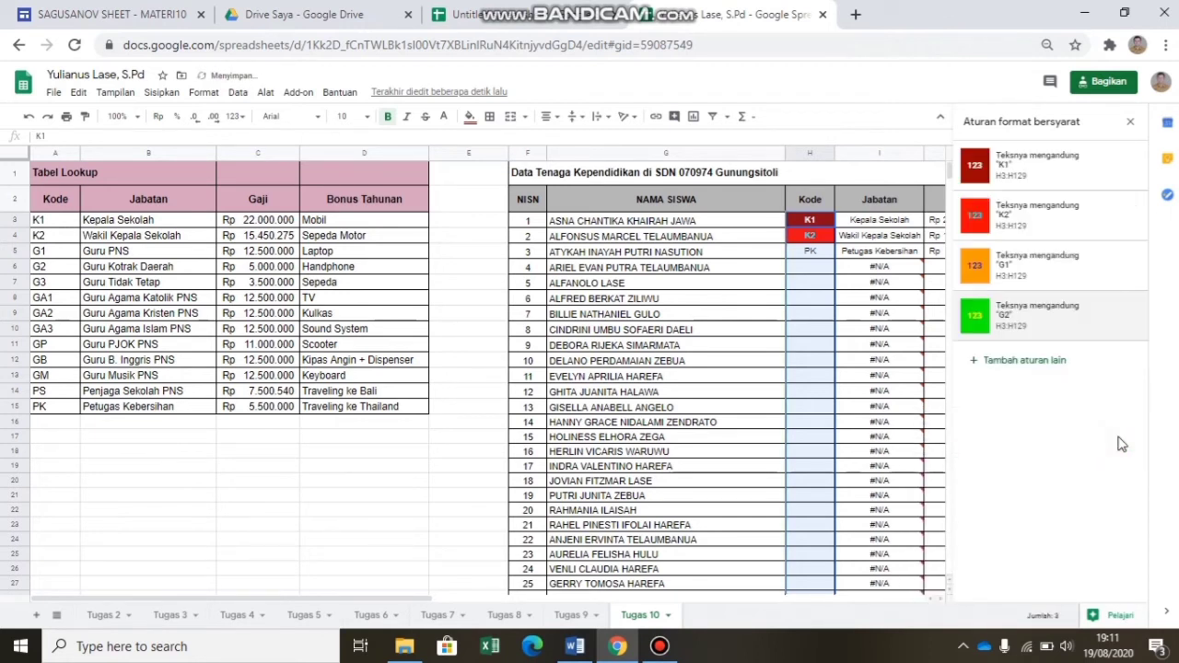
Add a conditional formatting rule on H3:H129 with the condition Teks berisi G3.
{"action": "left_click", "coordinate": [1030, 366]}
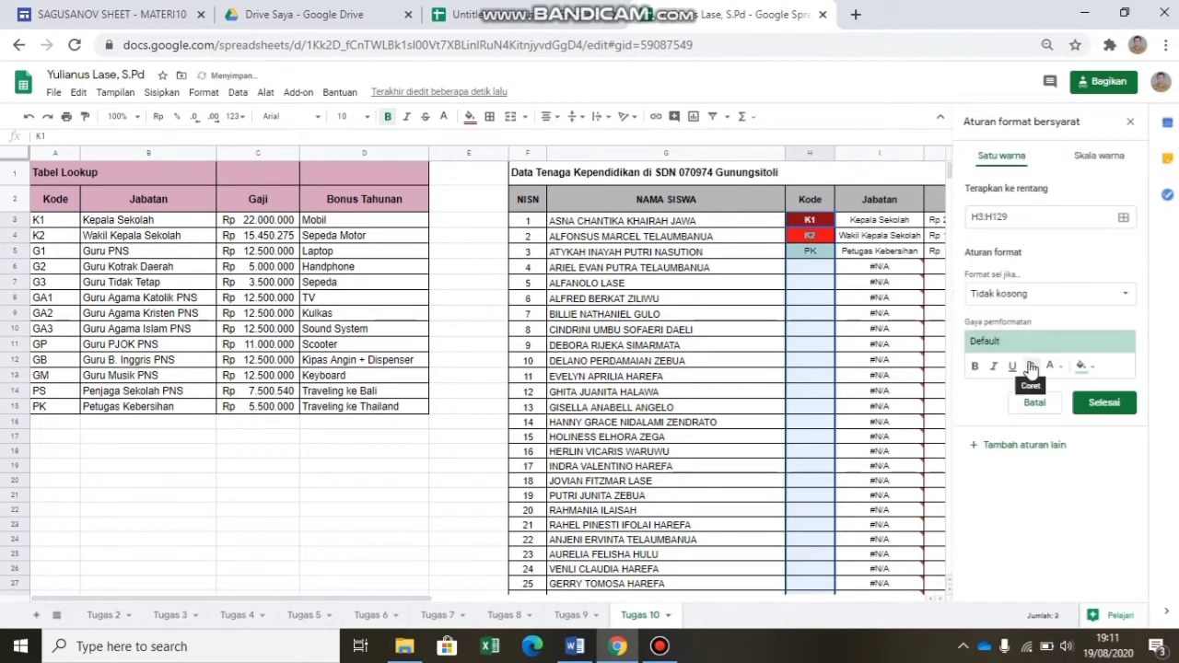
{"action": "left_click", "coordinate": [1029, 295]}
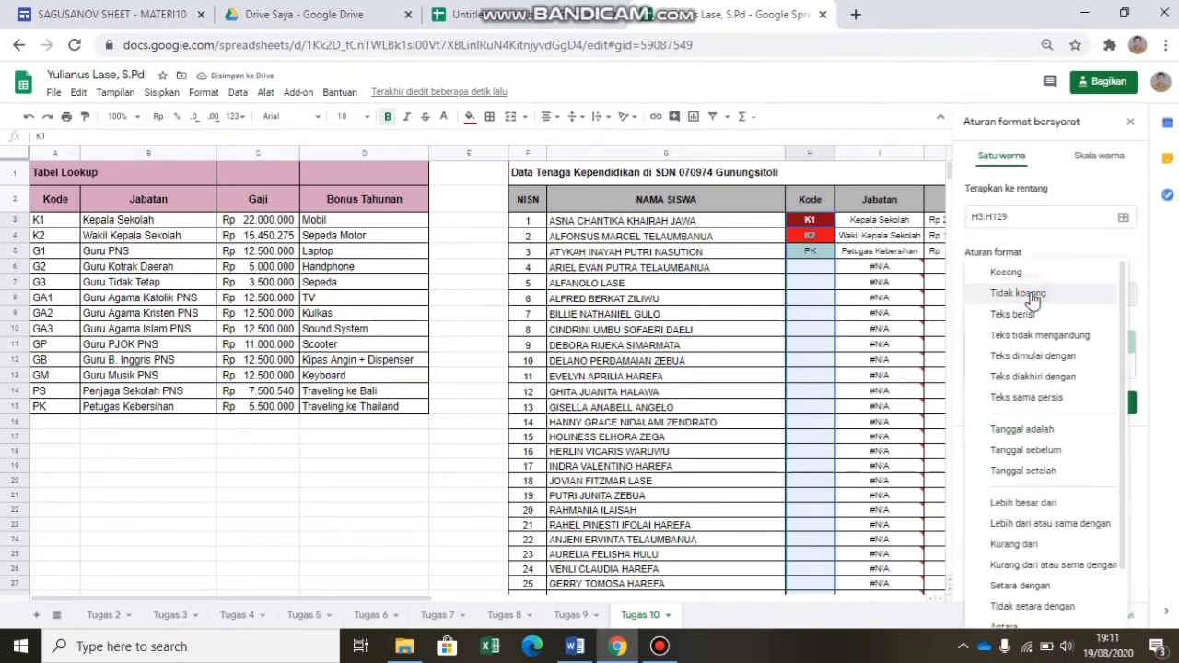
{"action": "left_click", "coordinate": [1019, 314]}
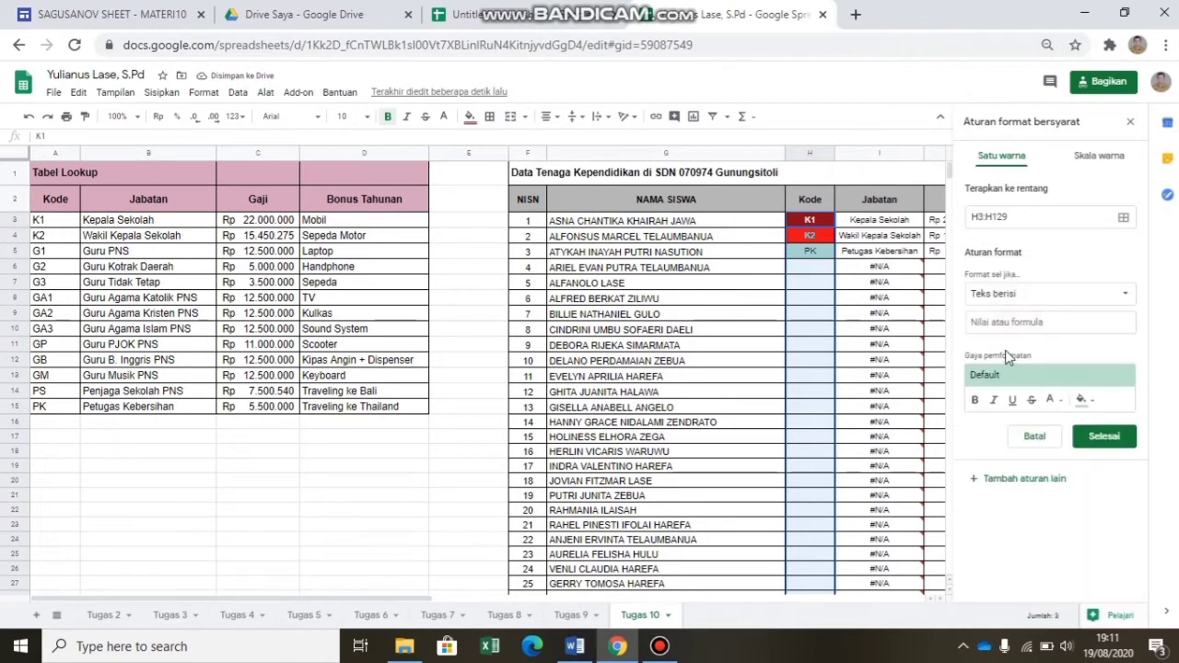
{"action": "left_click", "coordinate": [1001, 324]}
{"action": "type", "text": "G3"}
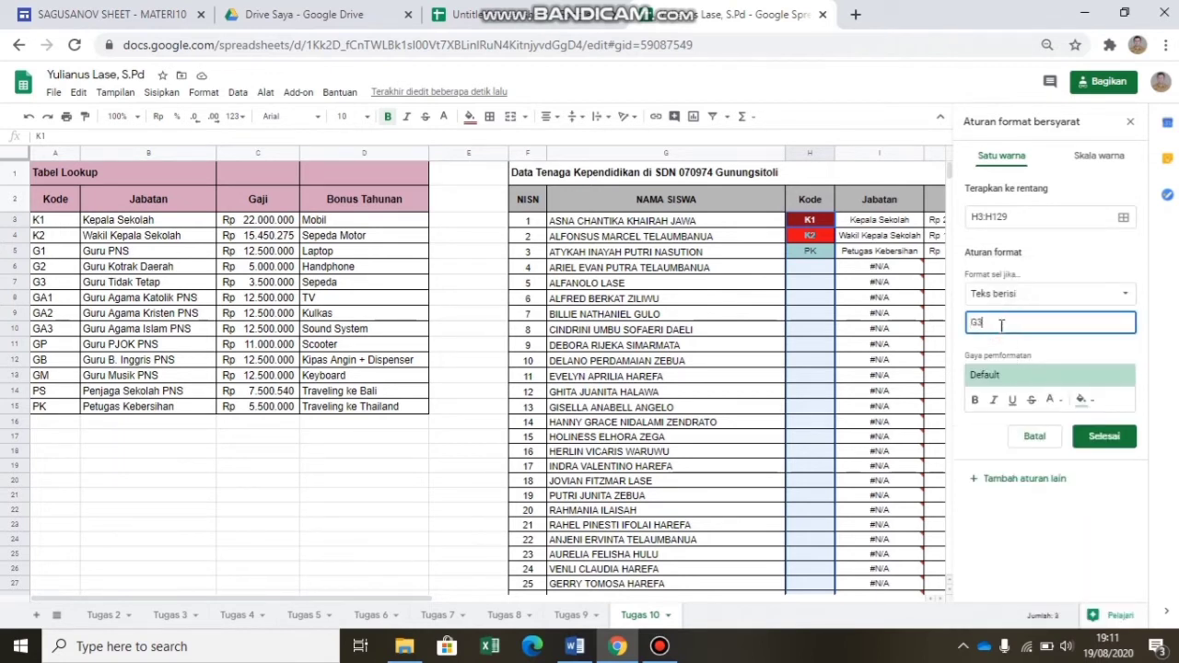
Format the G3 rule with a cornflower-blue fill and bold white text, and save the rule.
{"action": "left_click", "coordinate": [1084, 405]}
{"action": "left_click", "coordinate": [1040, 458]}
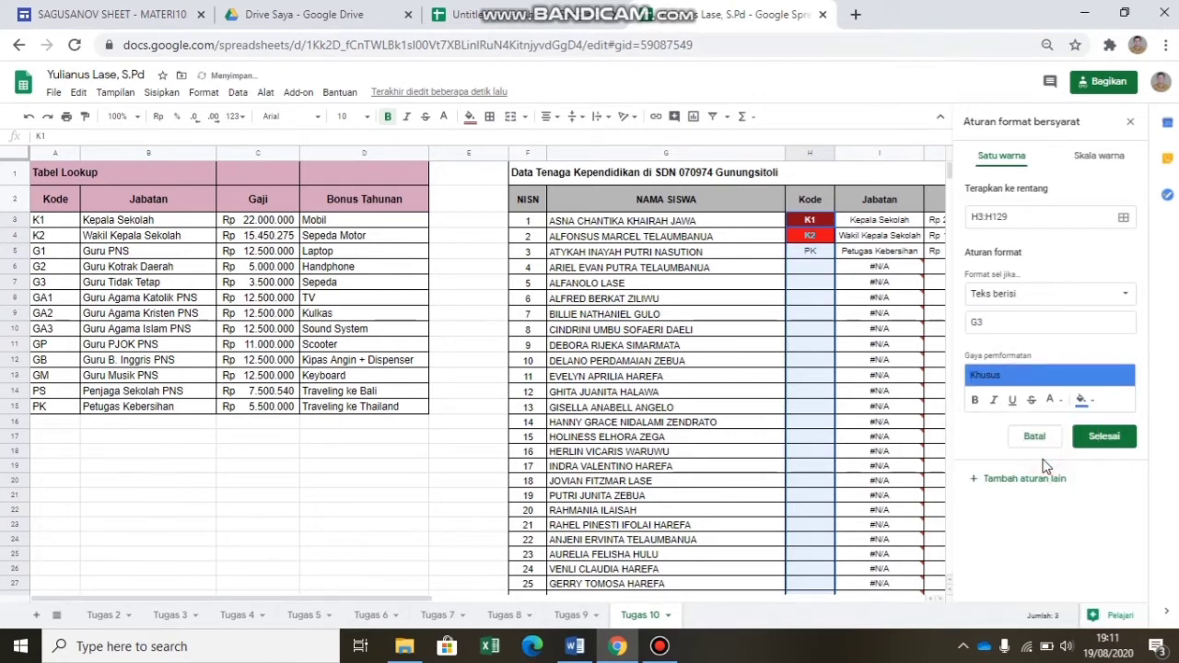
{"action": "left_click", "coordinate": [1051, 400]}
{"action": "left_click", "coordinate": [1052, 406]}
{"action": "left_click", "coordinate": [1051, 402]}
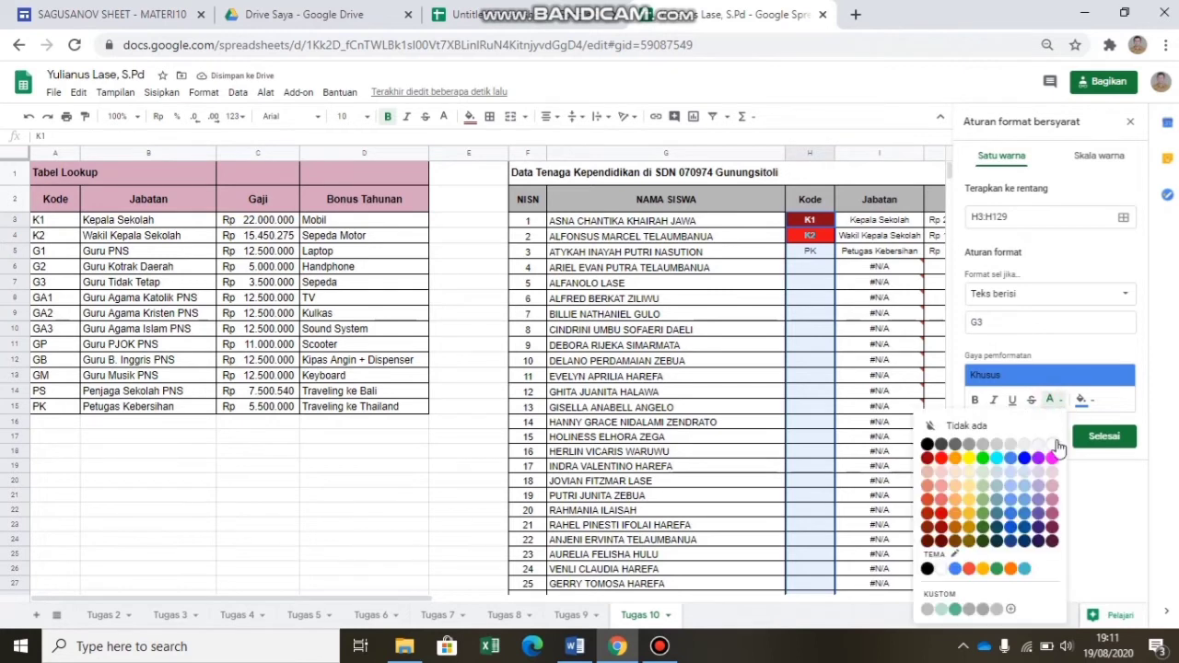
{"action": "left_click", "coordinate": [1056, 444]}
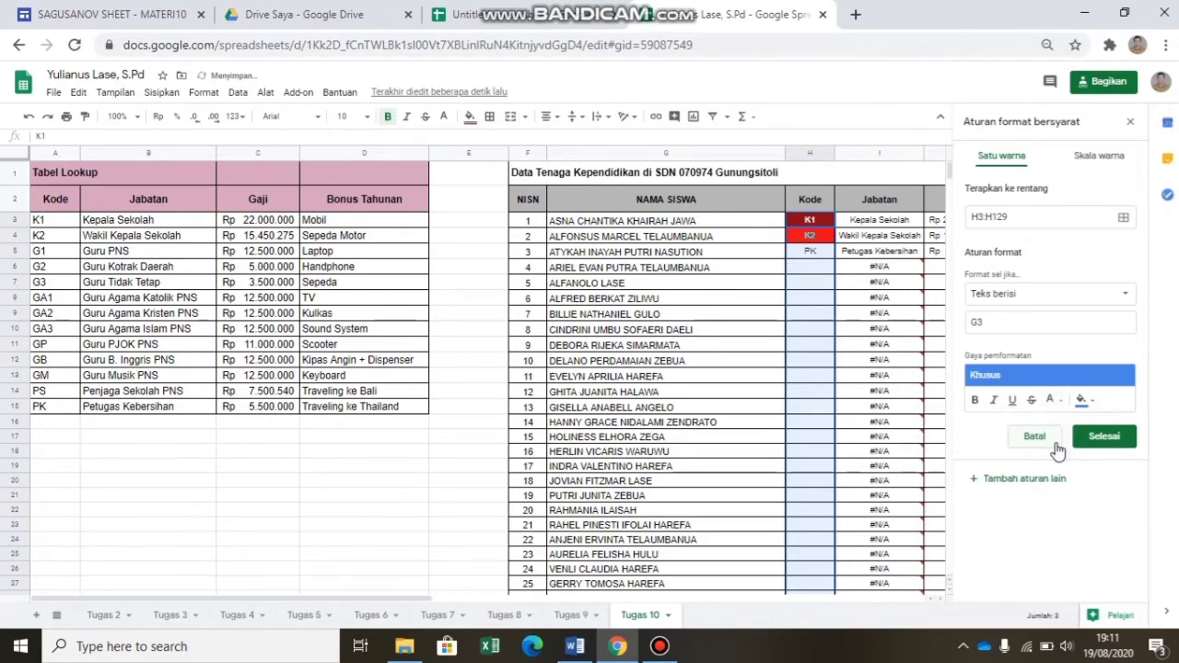
{"action": "left_click", "coordinate": [975, 403]}
{"action": "left_click", "coordinate": [1104, 436]}
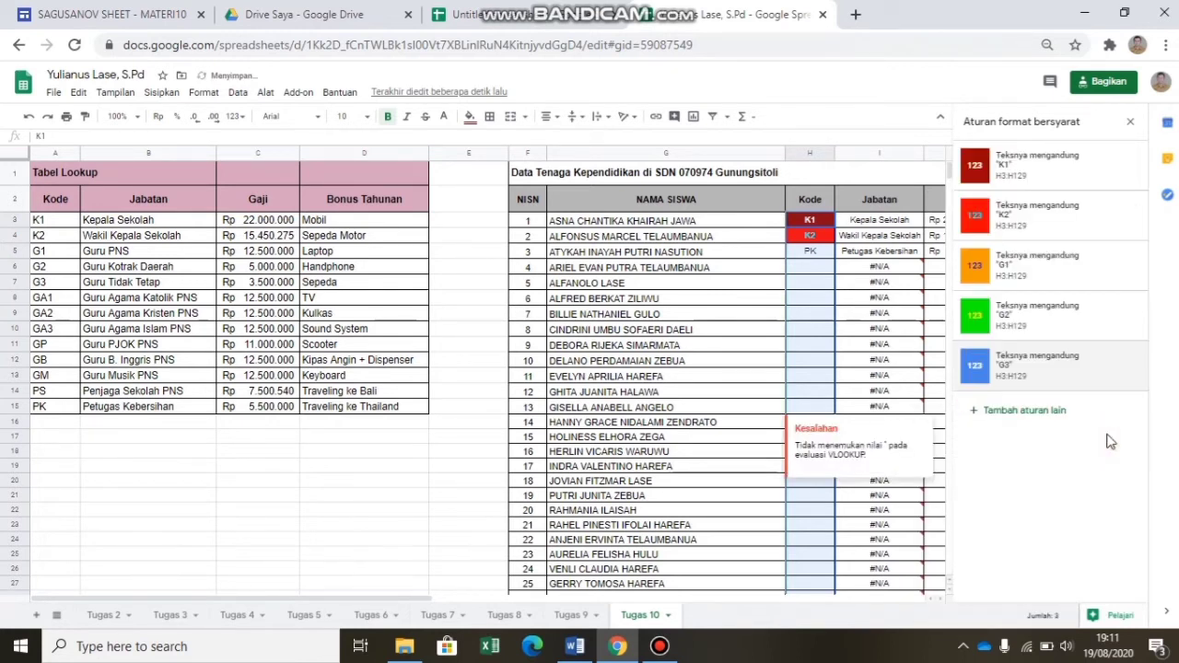
Add a conditional formatting rule on H3:H129 with the condition Teks berisi GA1.
{"action": "left_click", "coordinate": [1022, 409]}
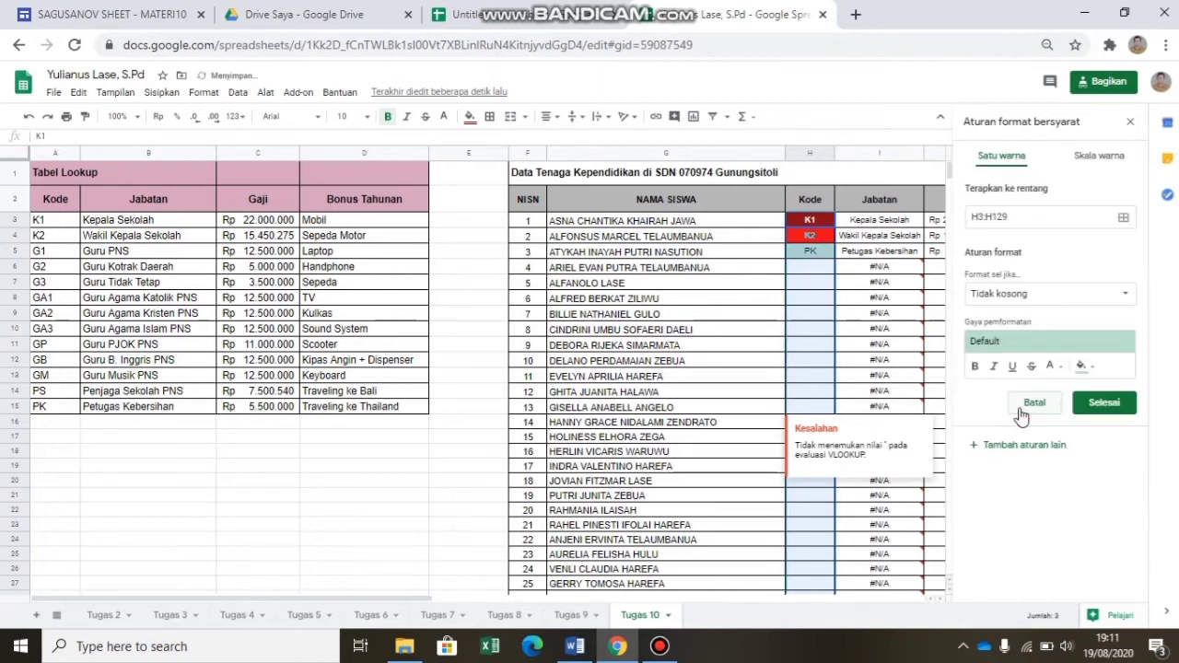
{"action": "left_click", "coordinate": [1039, 295]}
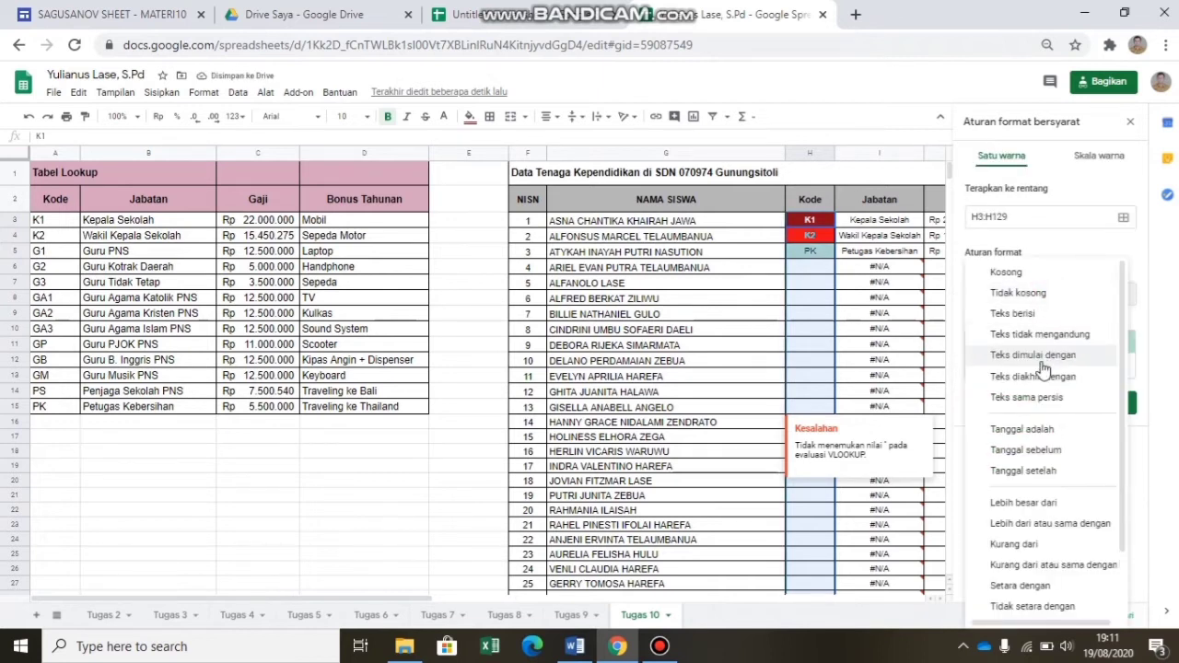
{"action": "left_click", "coordinate": [1012, 314]}
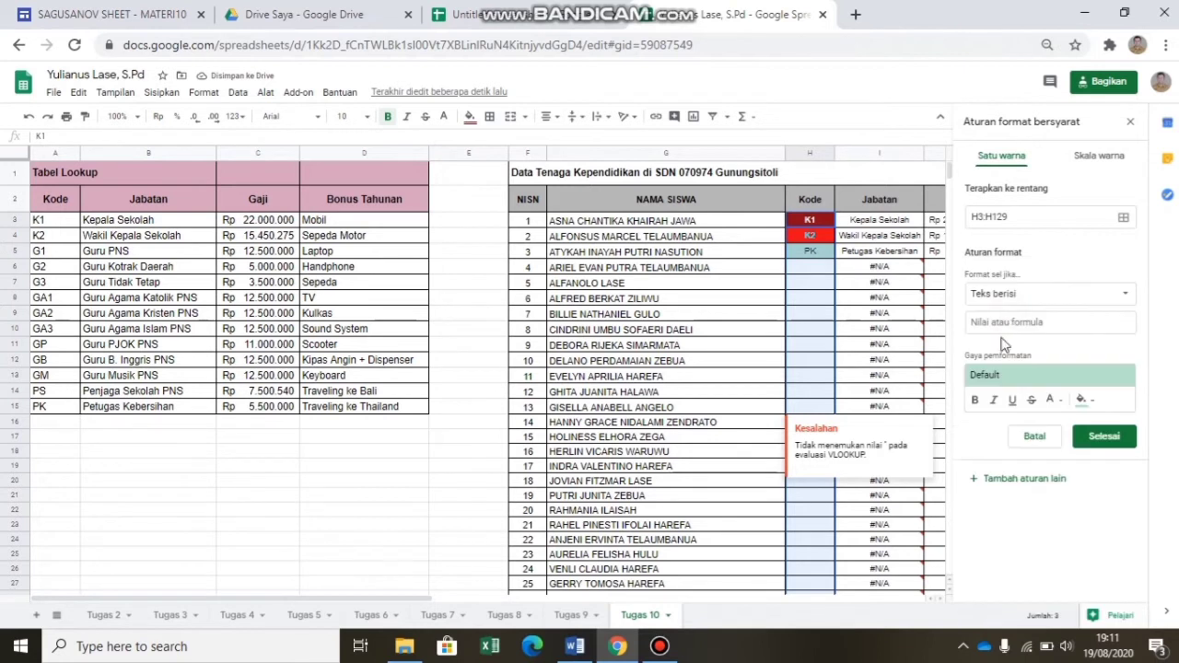
{"action": "left_click", "coordinate": [998, 323]}
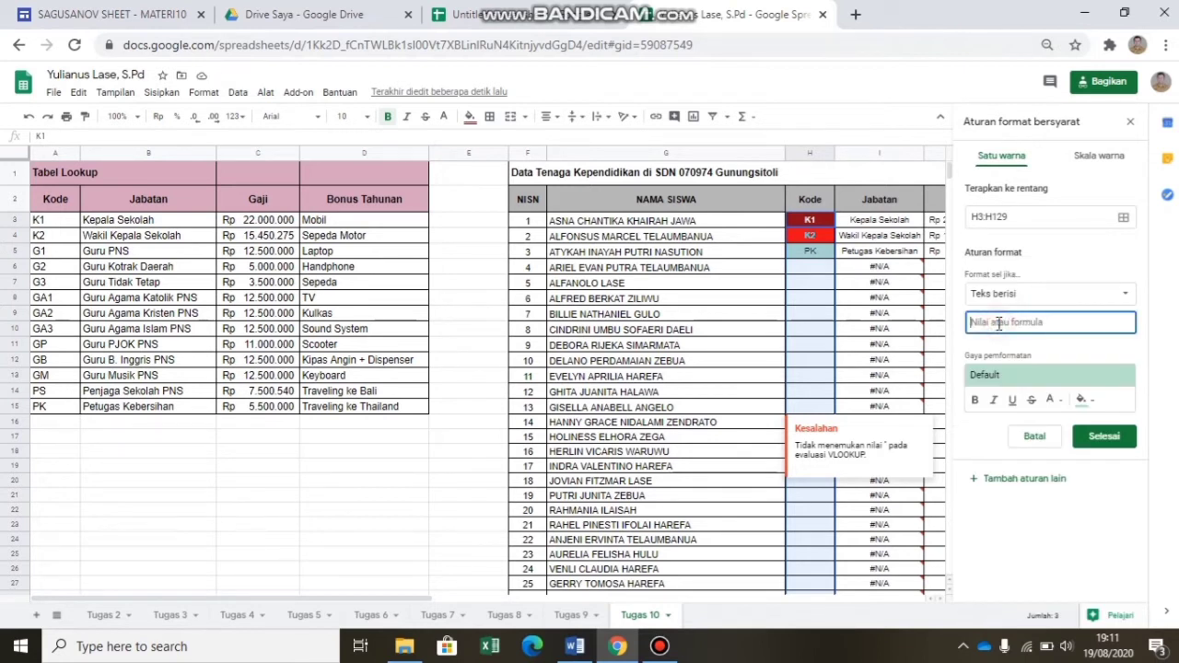
{"action": "type", "text": "GA1"}
Format the GA1 rule with a magenta fill and bold red text, and save the rule.
{"action": "left_click", "coordinate": [1081, 399]}
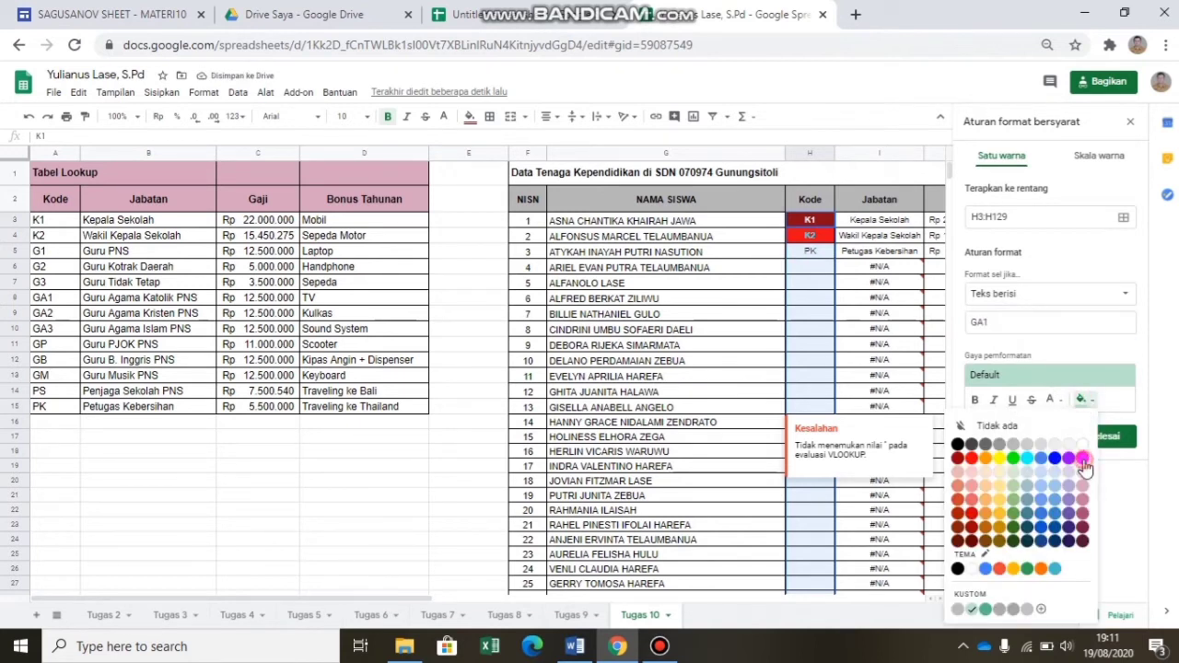
{"action": "left_click", "coordinate": [1082, 458]}
{"action": "left_click", "coordinate": [1056, 401]}
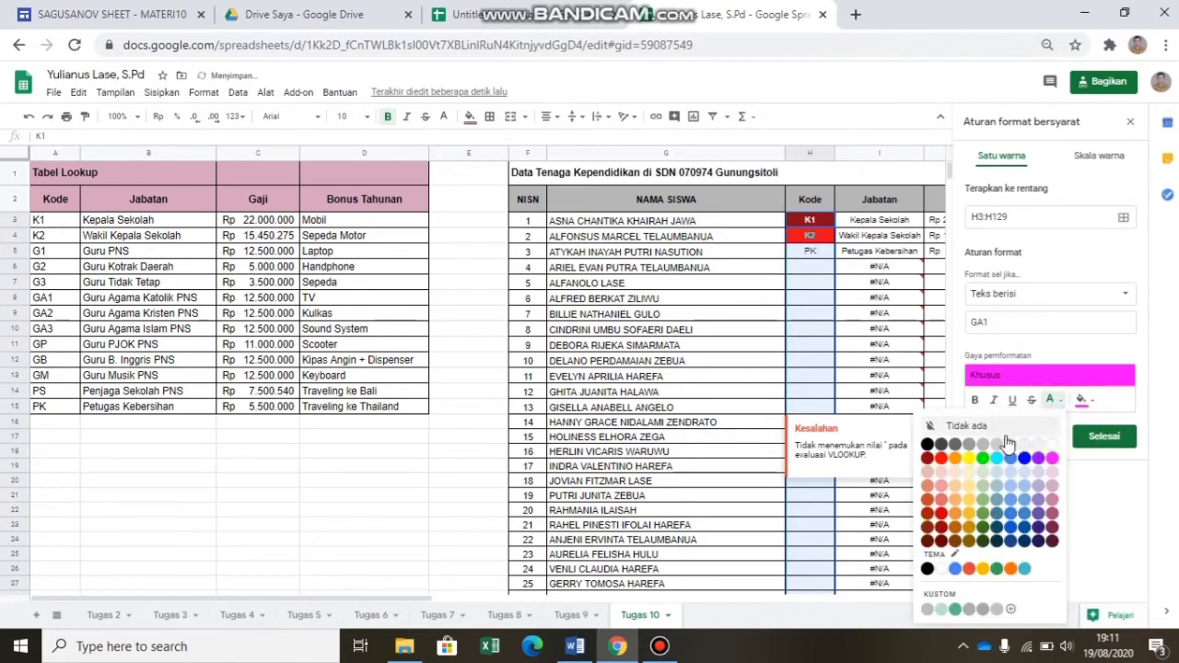
{"action": "left_click", "coordinate": [940, 458]}
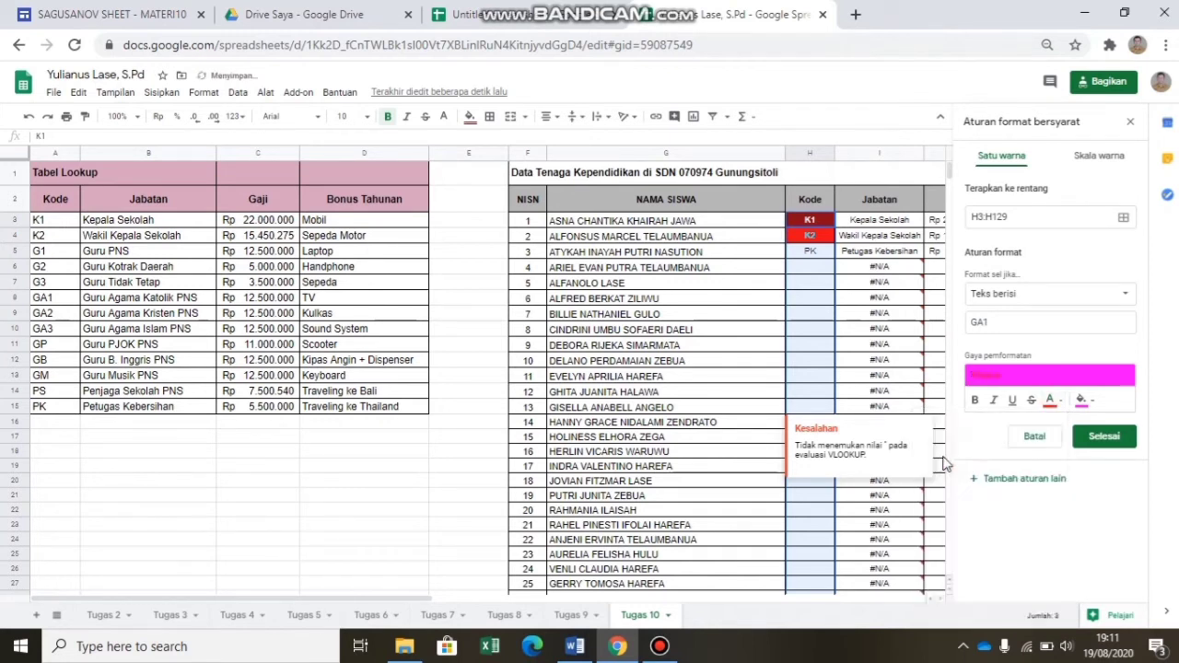
{"action": "left_click", "coordinate": [975, 400]}
{"action": "left_click", "coordinate": [1117, 443]}
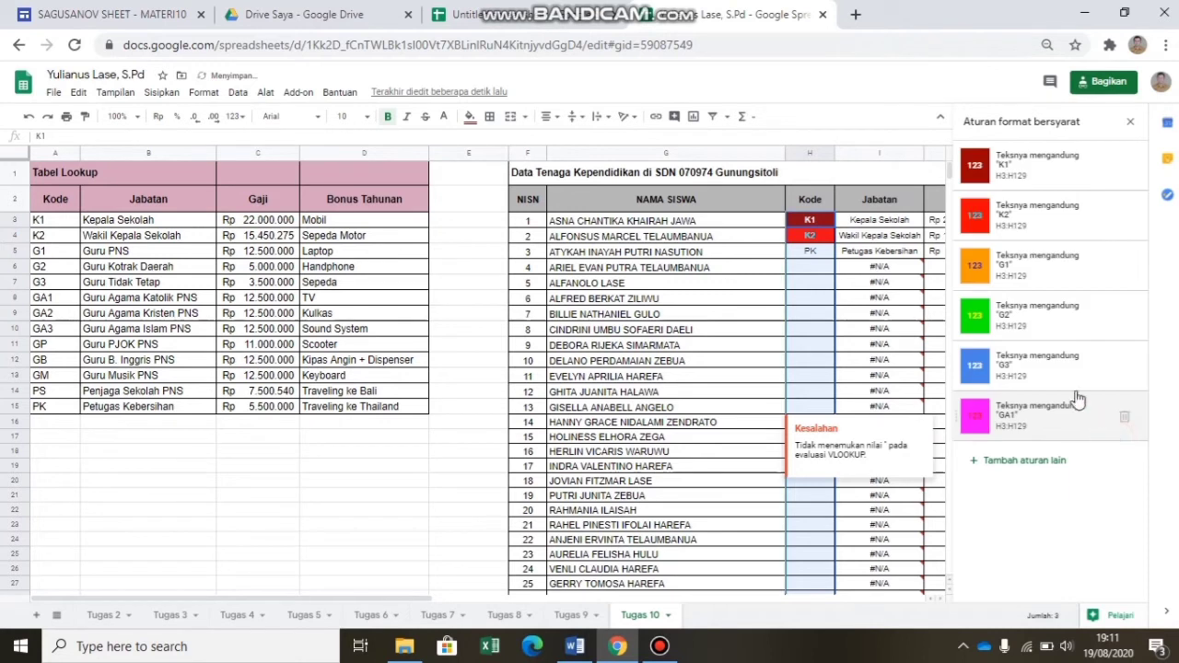
Add a conditional formatting rule on H3:H129 with the condition Teks berisi GA2.
{"action": "left_click", "coordinate": [1014, 464]}
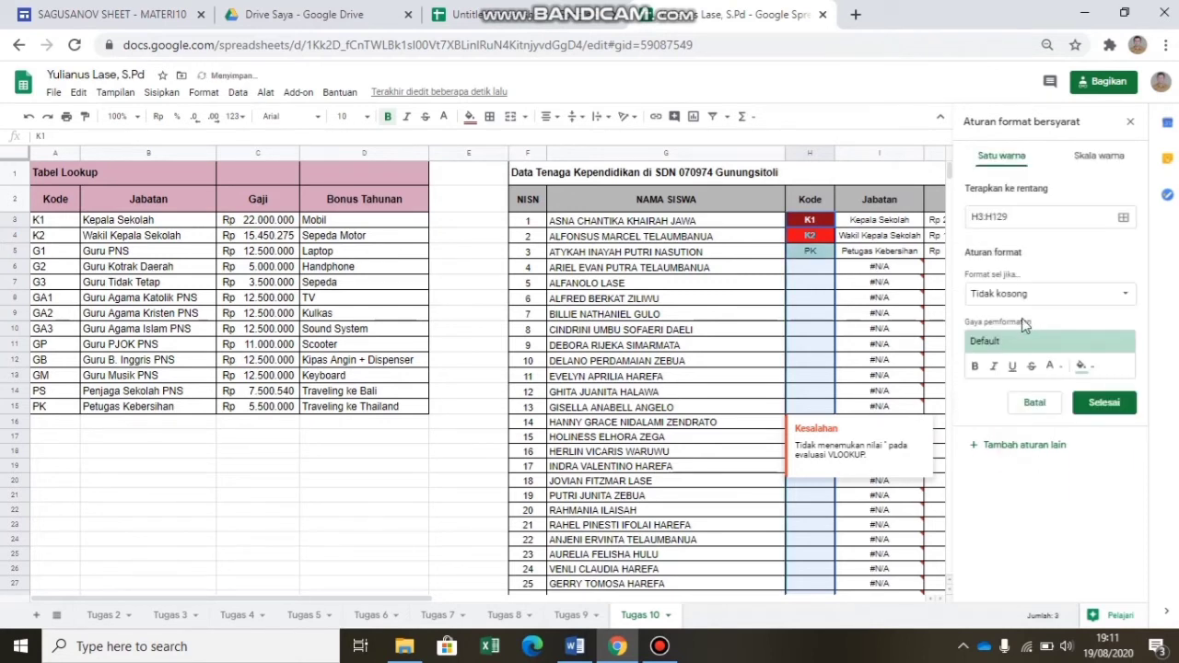
{"action": "left_click", "coordinate": [1036, 295]}
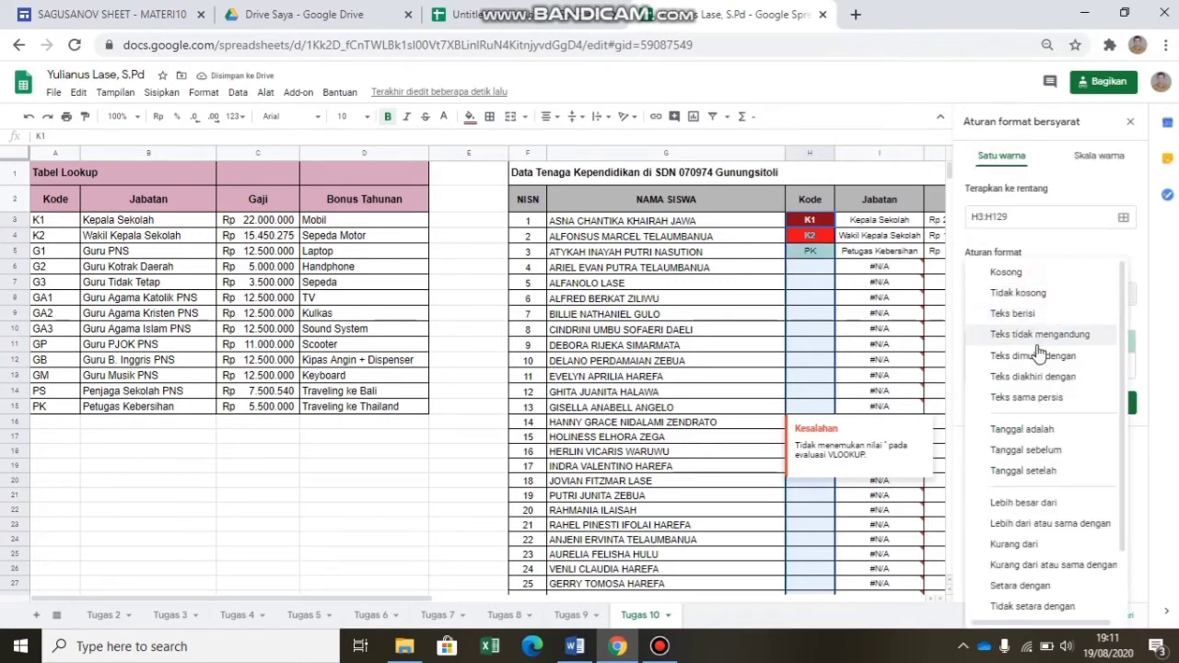
{"action": "left_click", "coordinate": [1018, 315]}
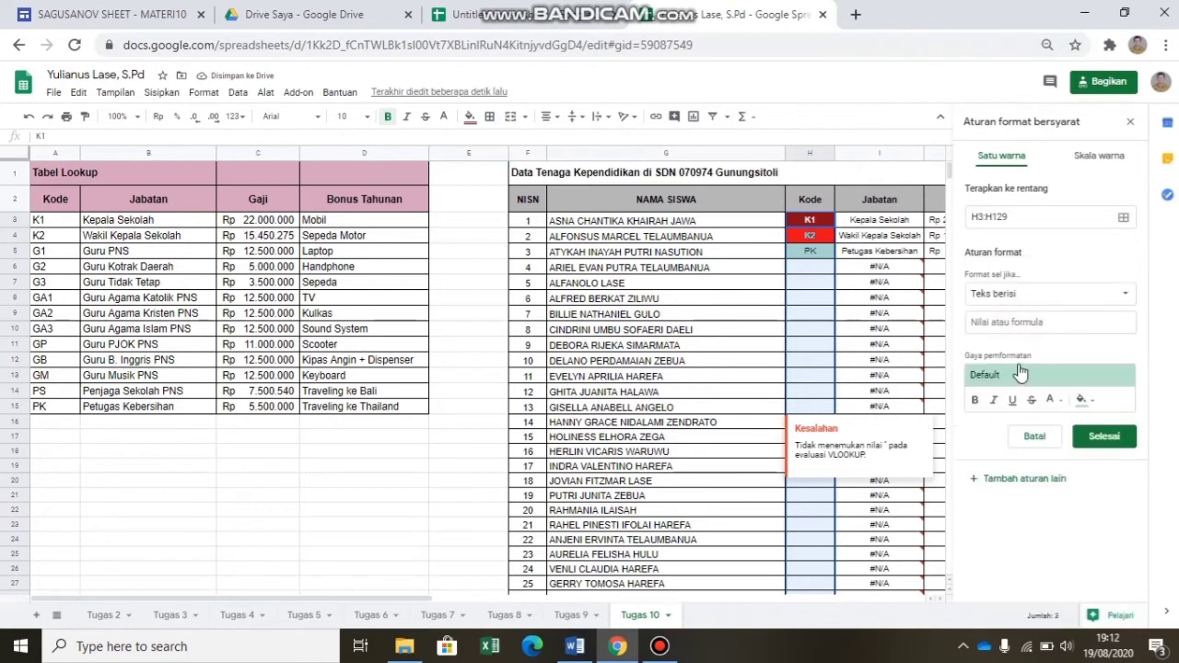
{"action": "left_click", "coordinate": [1035, 322]}
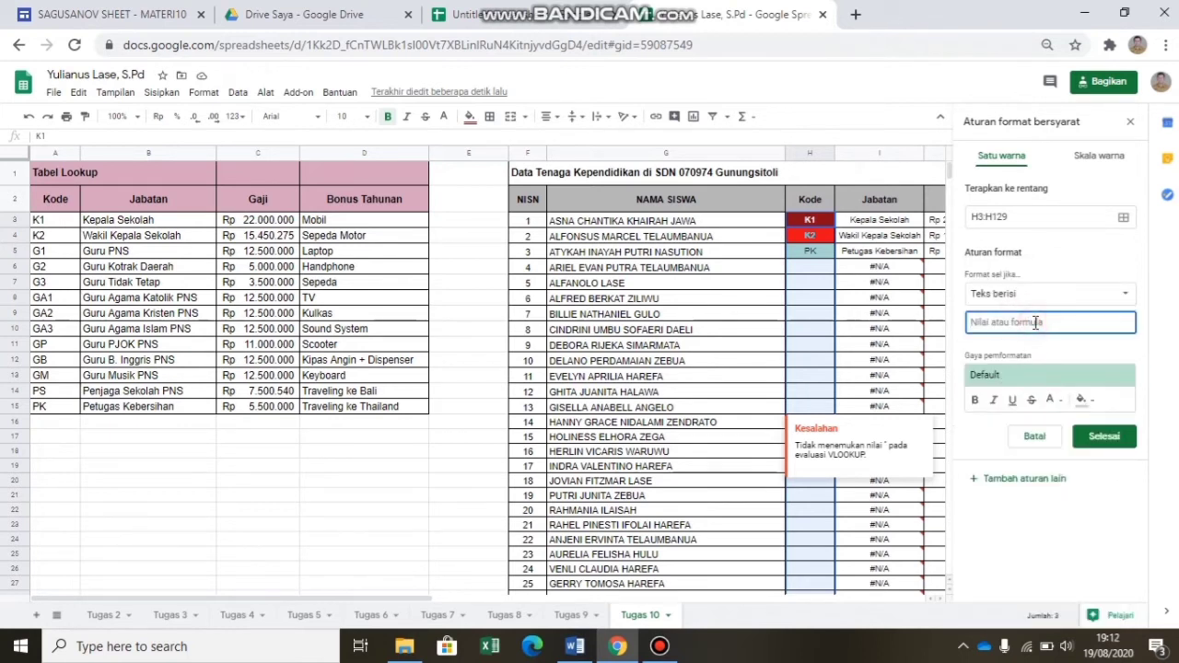
{"action": "type", "text": "GA2"}
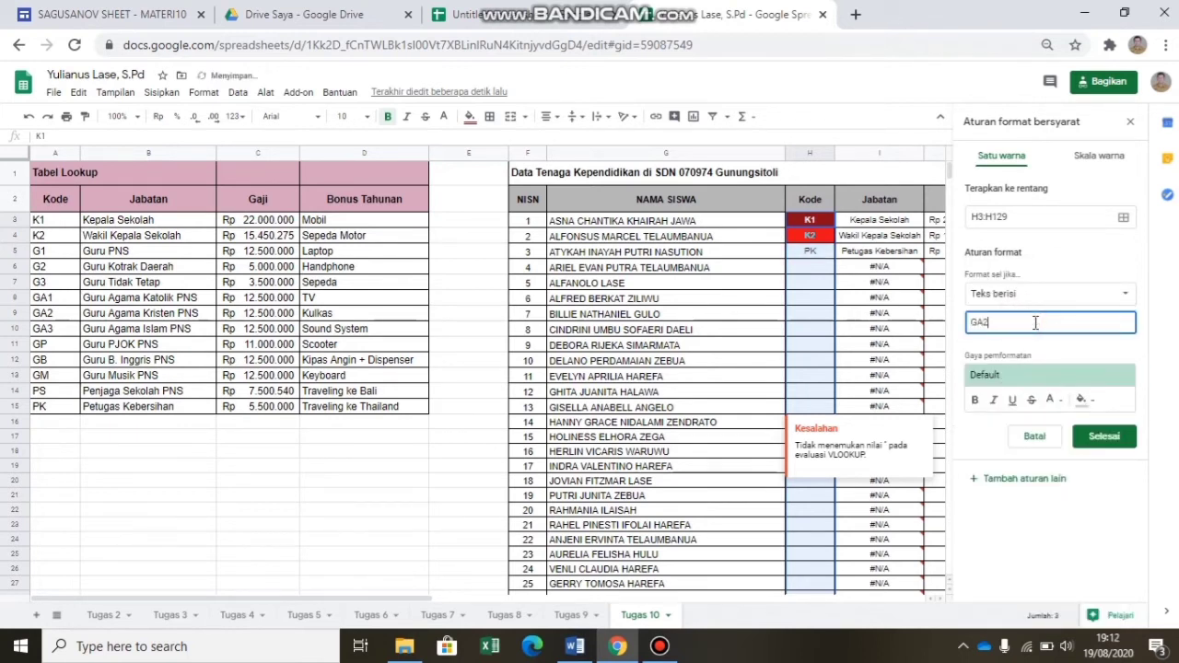
Format the GA2 rule with a pale pinkish-red fill and bold blue text, and save the rule.
{"action": "left_click", "coordinate": [1080, 401]}
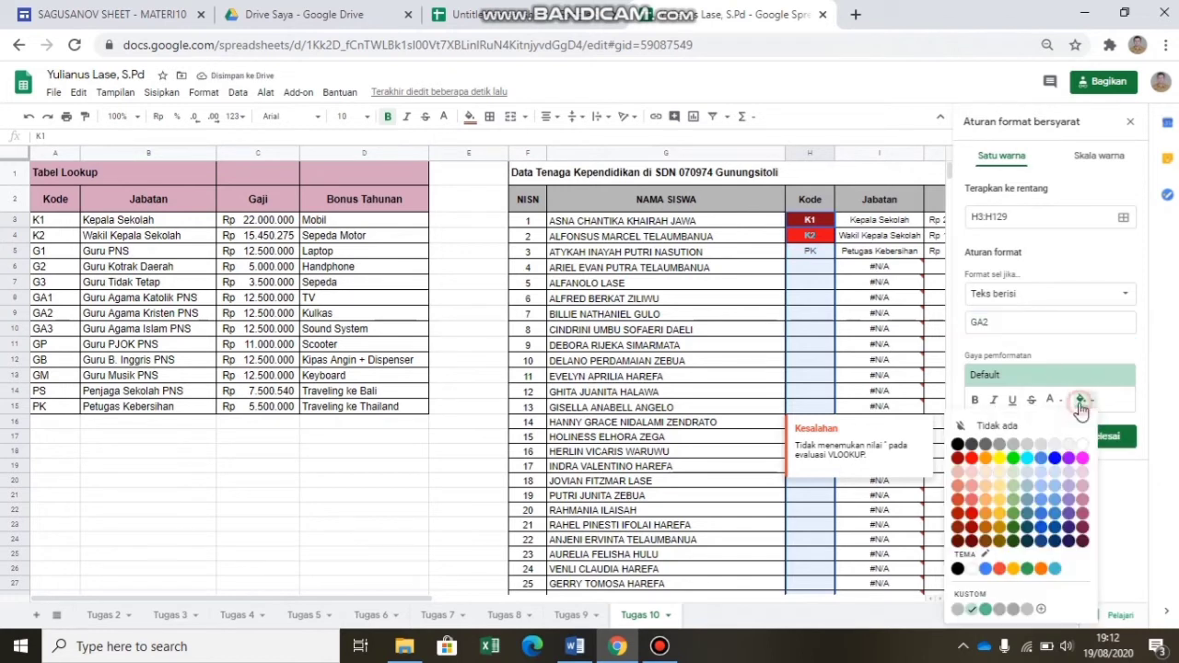
{"action": "left_click", "coordinate": [957, 474]}
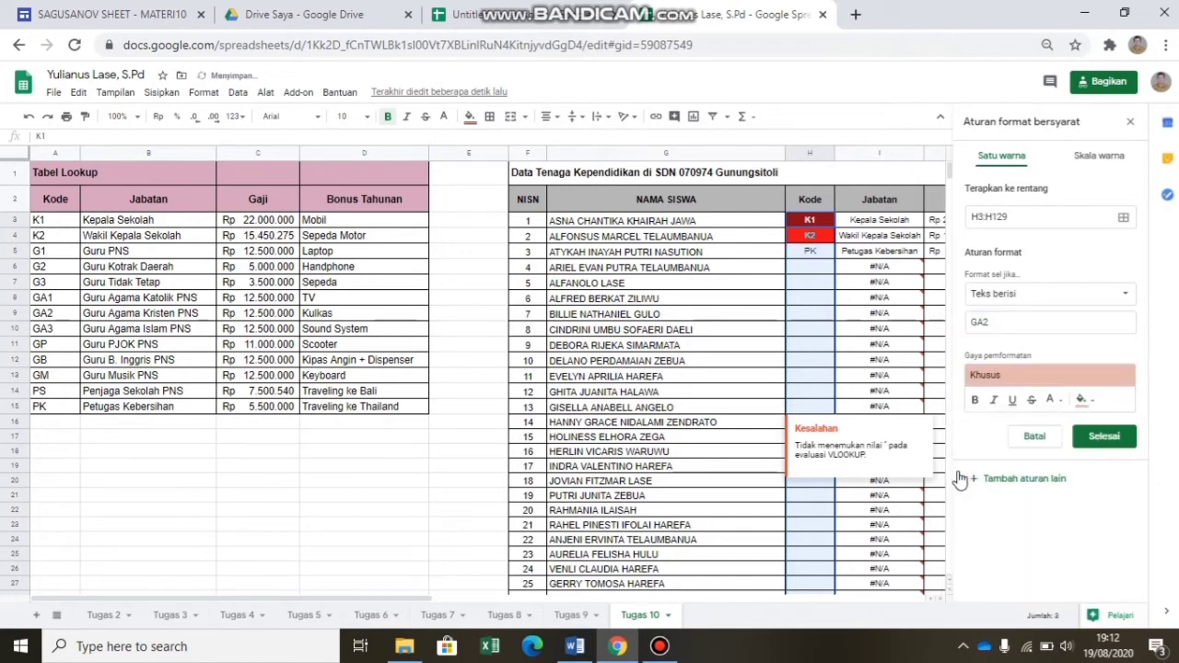
{"action": "left_click", "coordinate": [1053, 402]}
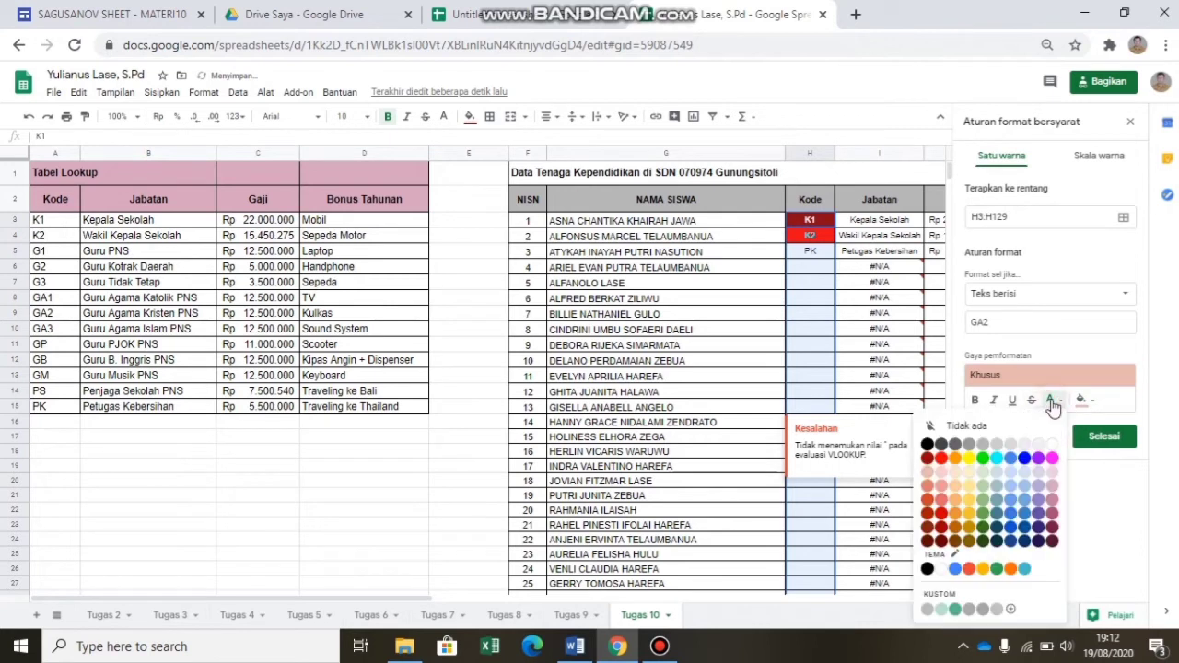
{"action": "left_click", "coordinate": [1026, 459]}
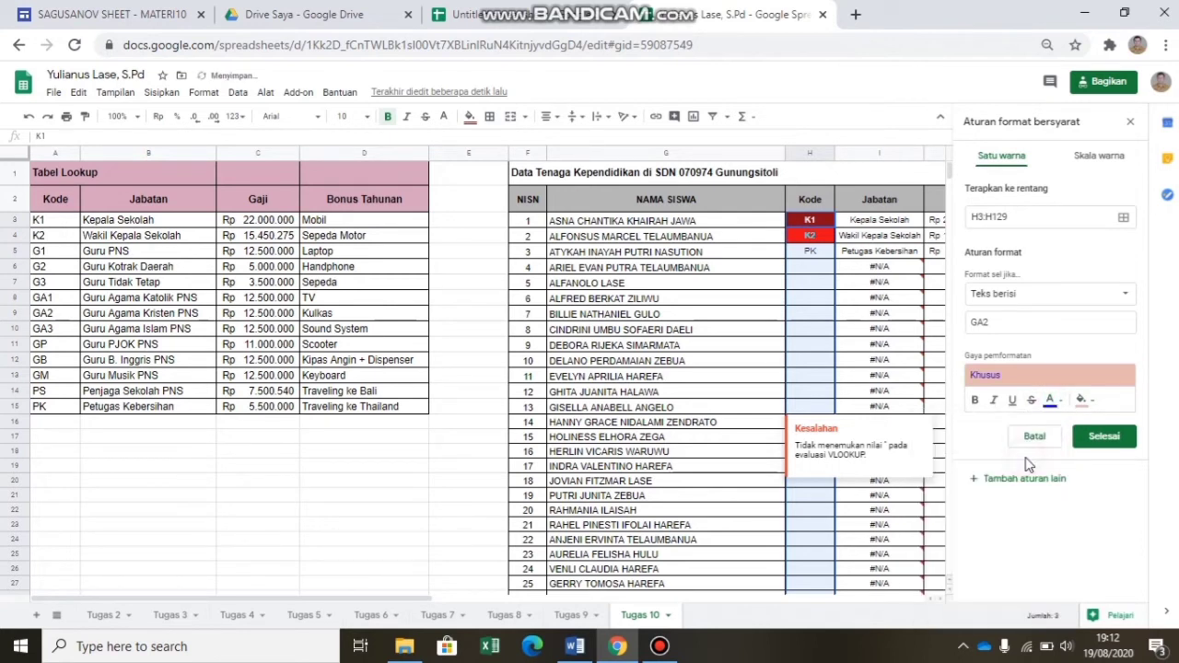
{"action": "left_click", "coordinate": [976, 403]}
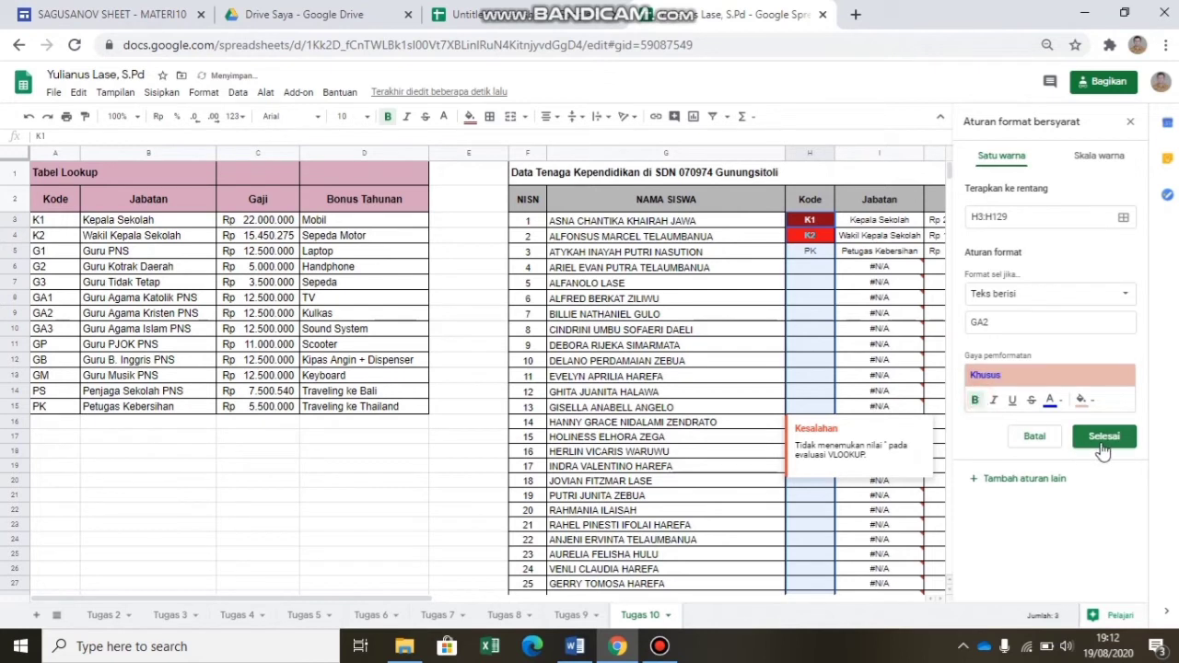
{"action": "left_click", "coordinate": [1103, 436]}
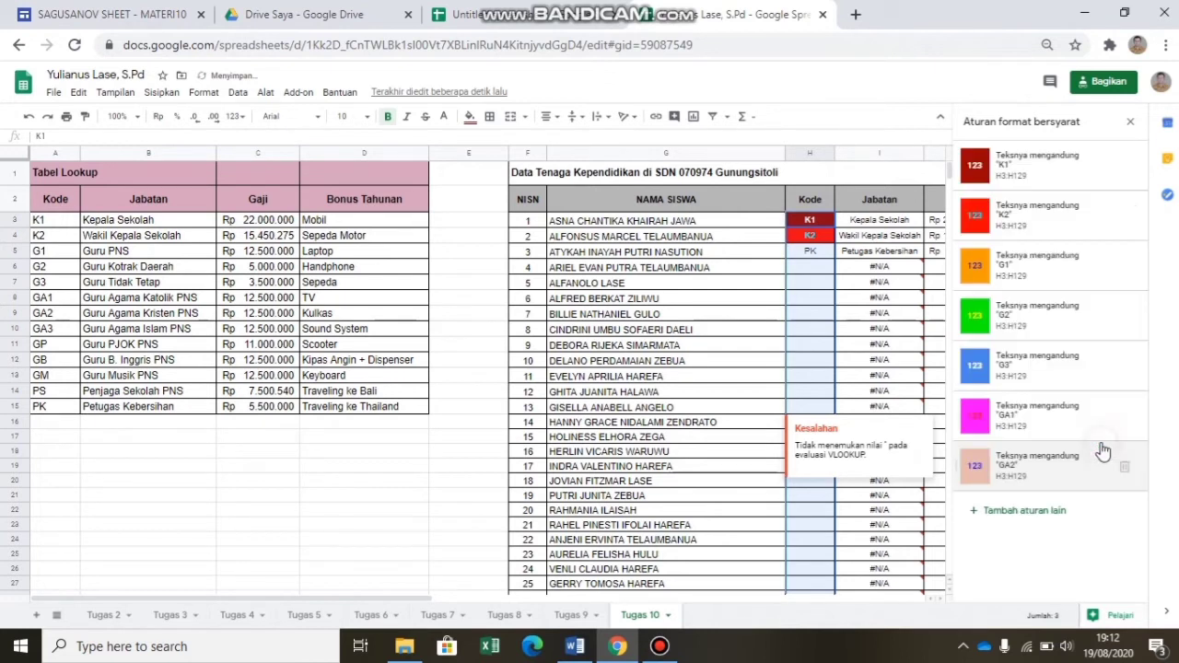
Add a conditional formatting rule on H3:H129 with the condition Teks berisi GP.
{"action": "left_click", "coordinate": [999, 511]}
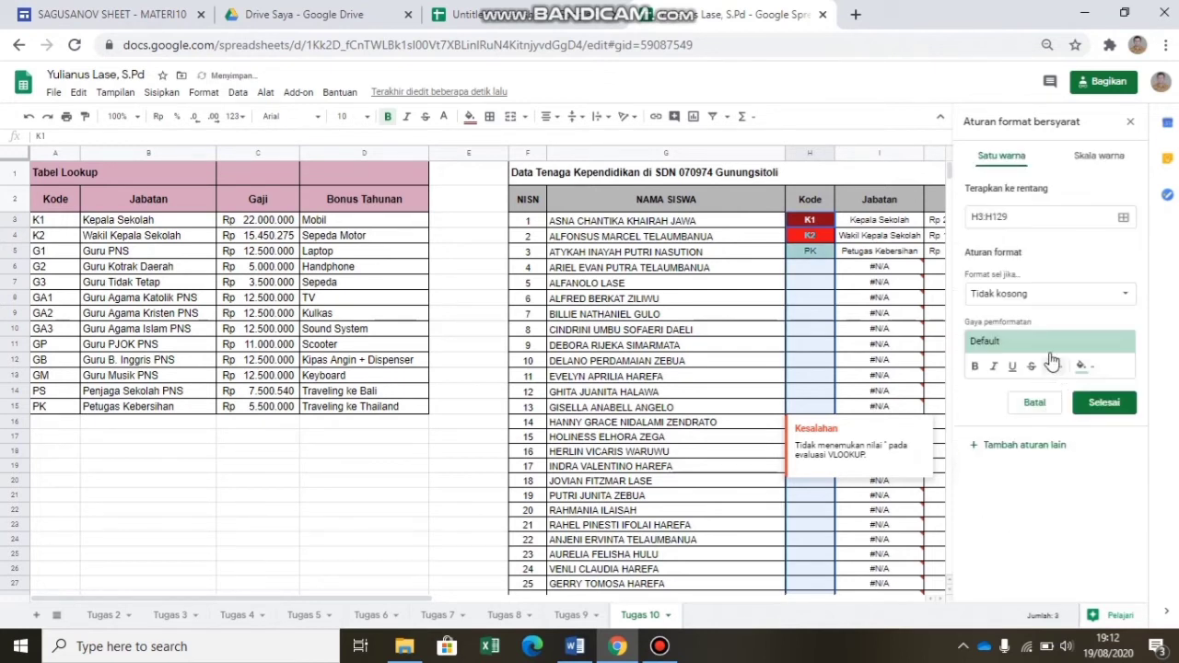
{"action": "left_click", "coordinate": [1024, 294]}
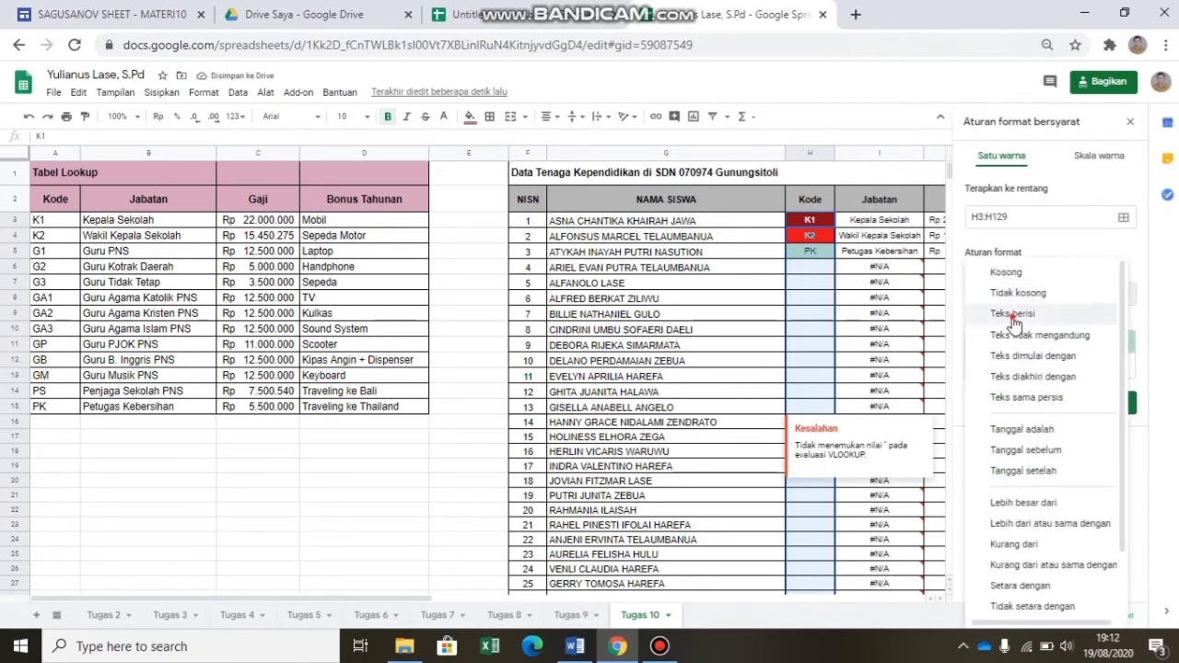
{"action": "left_click", "coordinate": [1013, 313]}
{"action": "left_click", "coordinate": [1012, 323]}
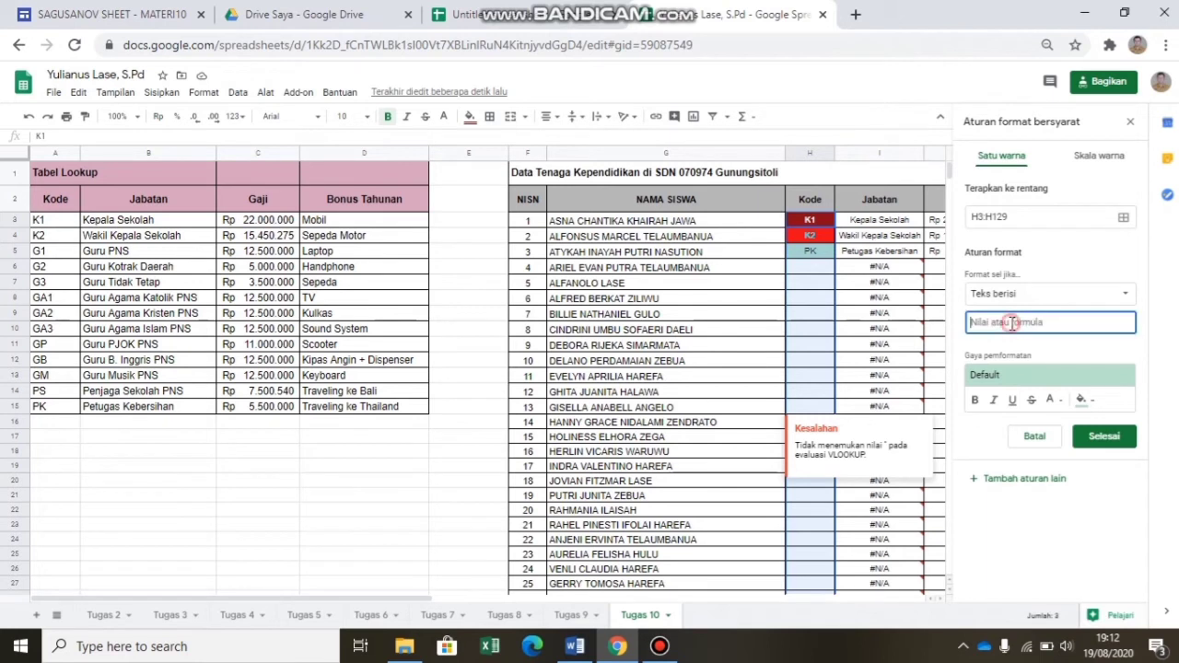
{"action": "type", "text": "GP"}
Format the GP rule with an orange fill and magenta text, and save the rule.
{"action": "left_click", "coordinate": [1085, 402]}
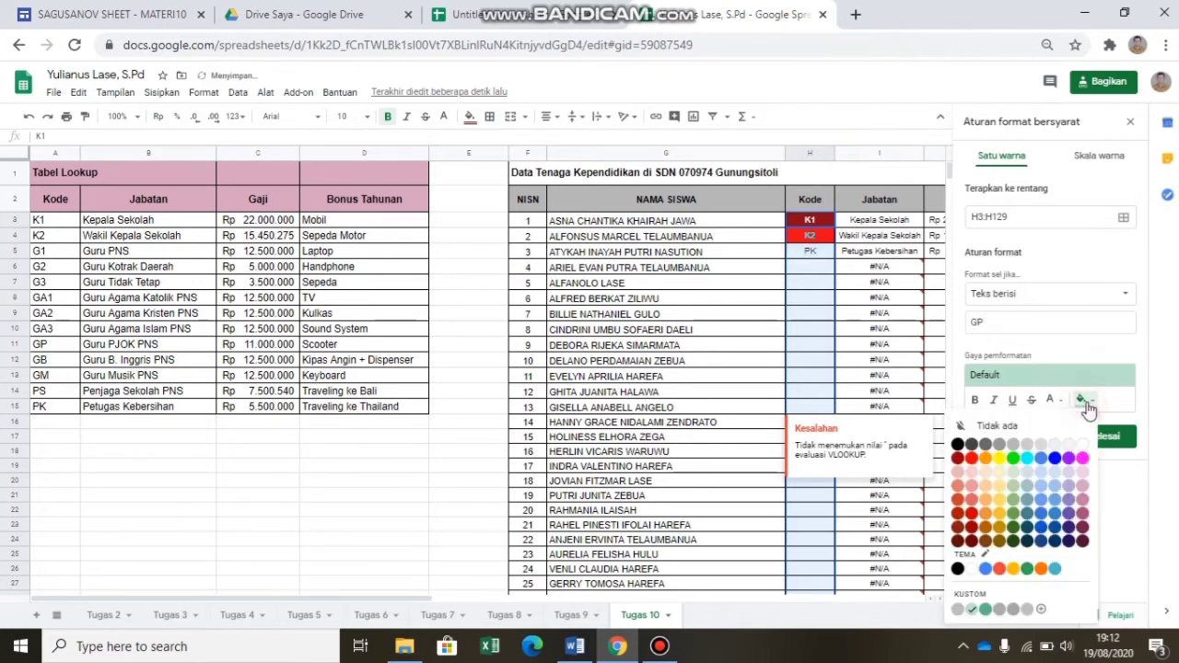
{"action": "left_click", "coordinate": [984, 459]}
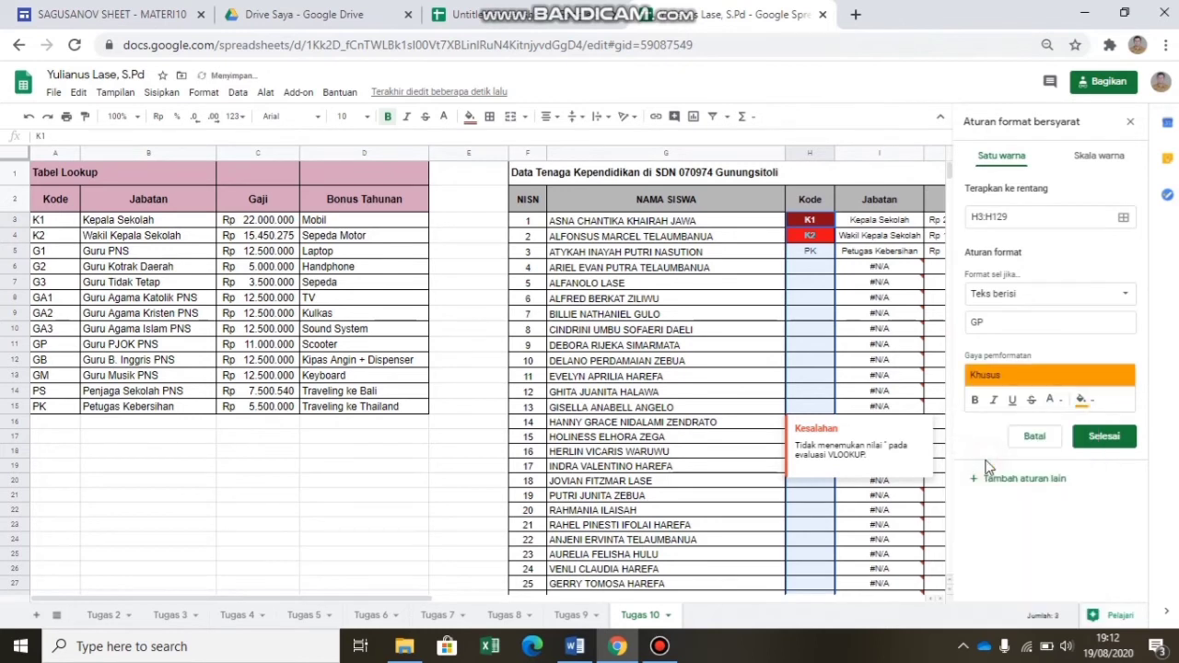
{"action": "left_click", "coordinate": [1050, 401]}
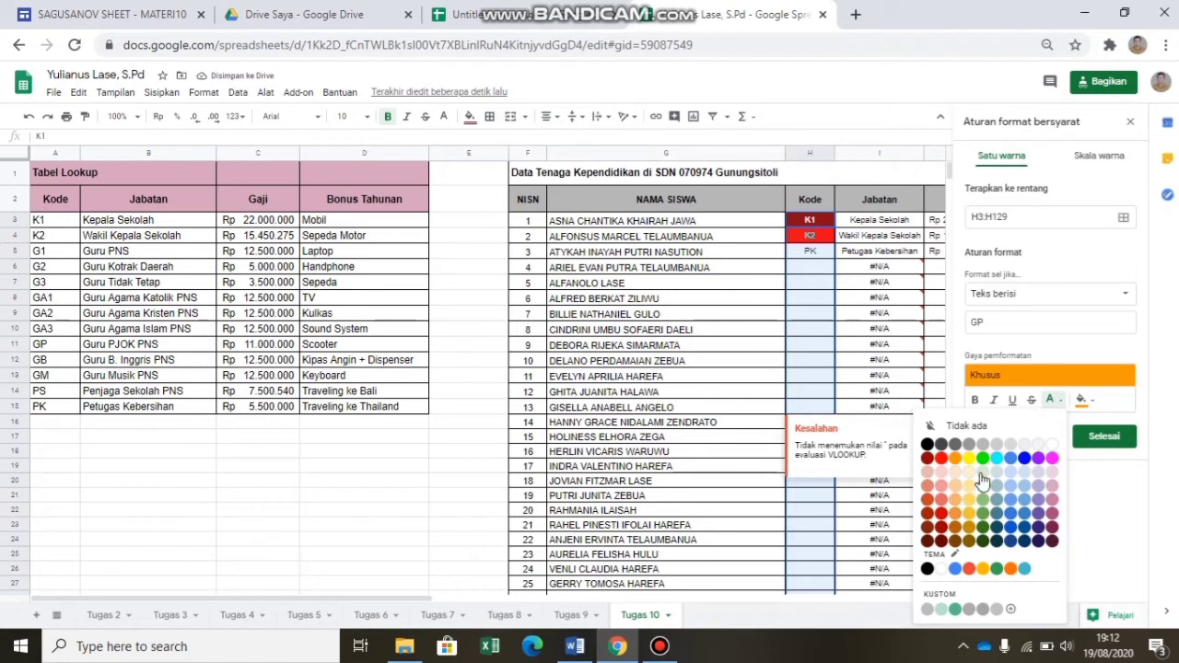
{"action": "left_click", "coordinate": [1052, 458]}
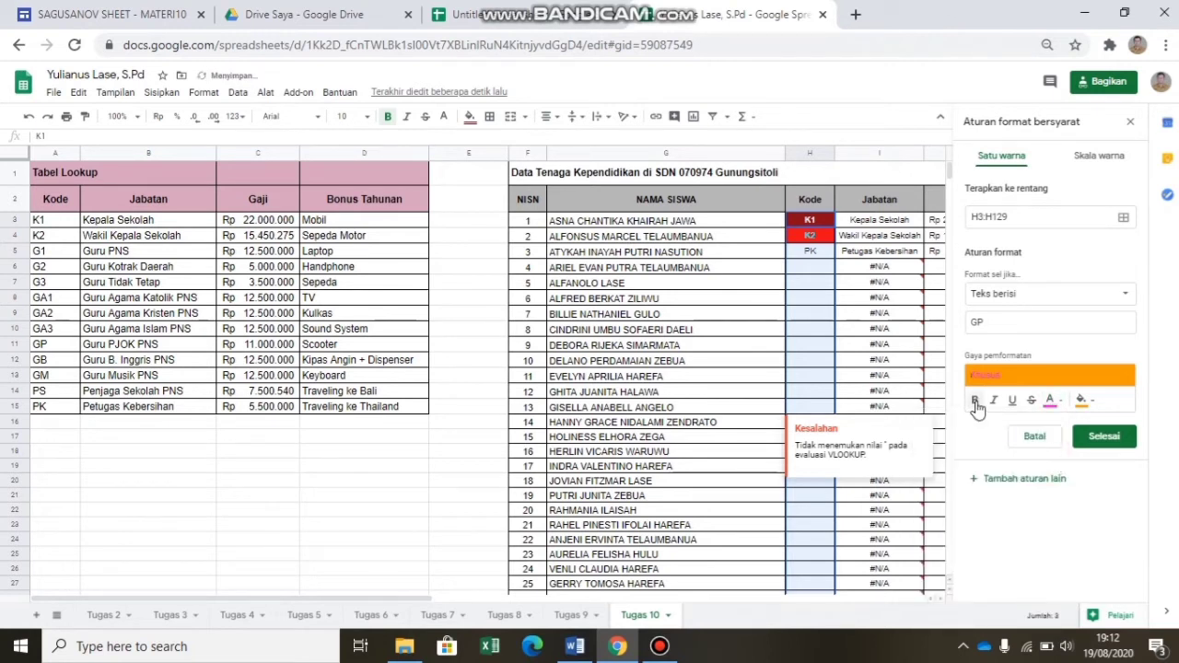
{"action": "left_click", "coordinate": [1098, 438]}
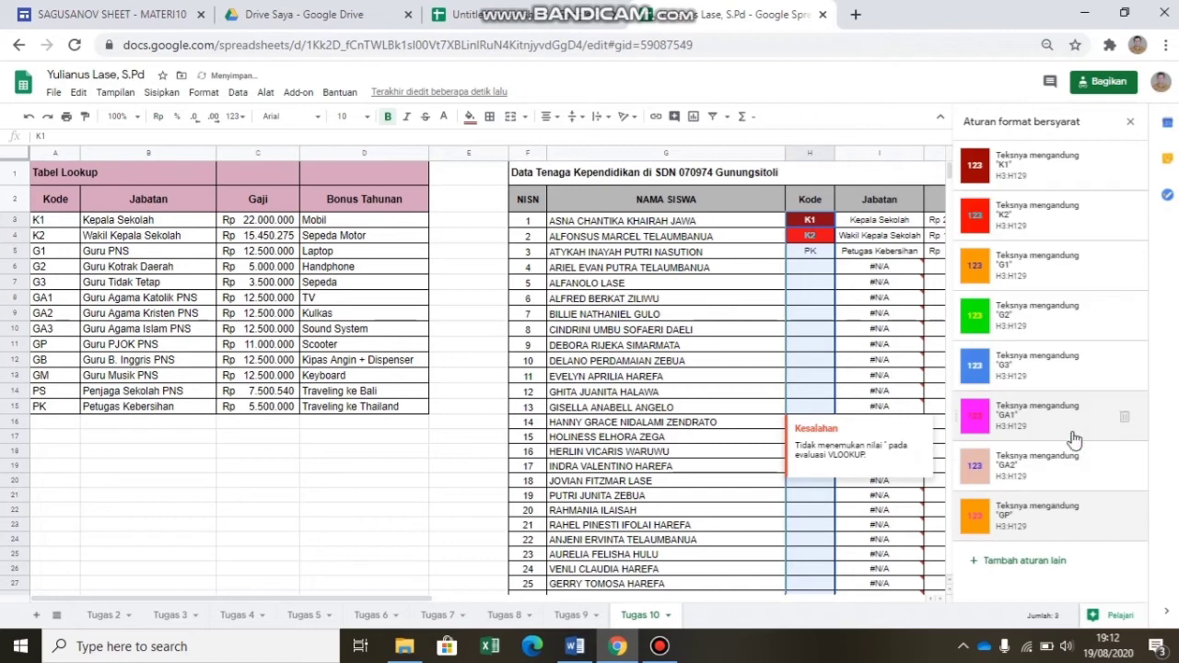
Add a conditional formatting rule on H3:H129 with the condition Teks berisi GB.
{"action": "left_click", "coordinate": [1022, 561]}
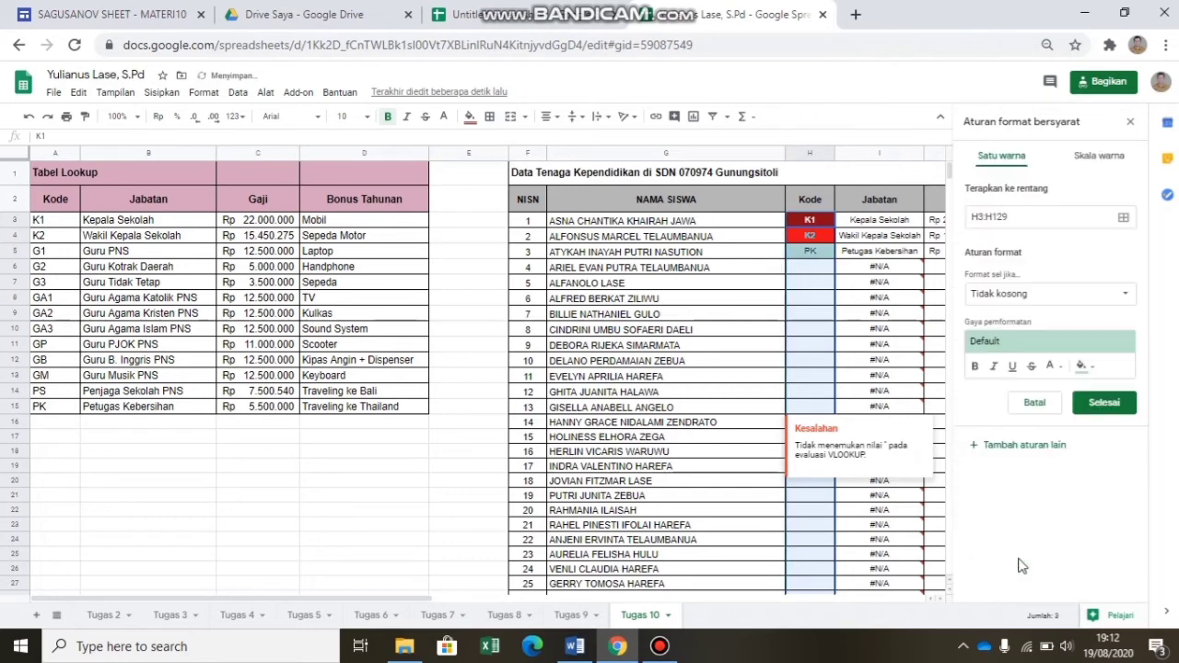
{"action": "left_click", "coordinate": [1032, 304]}
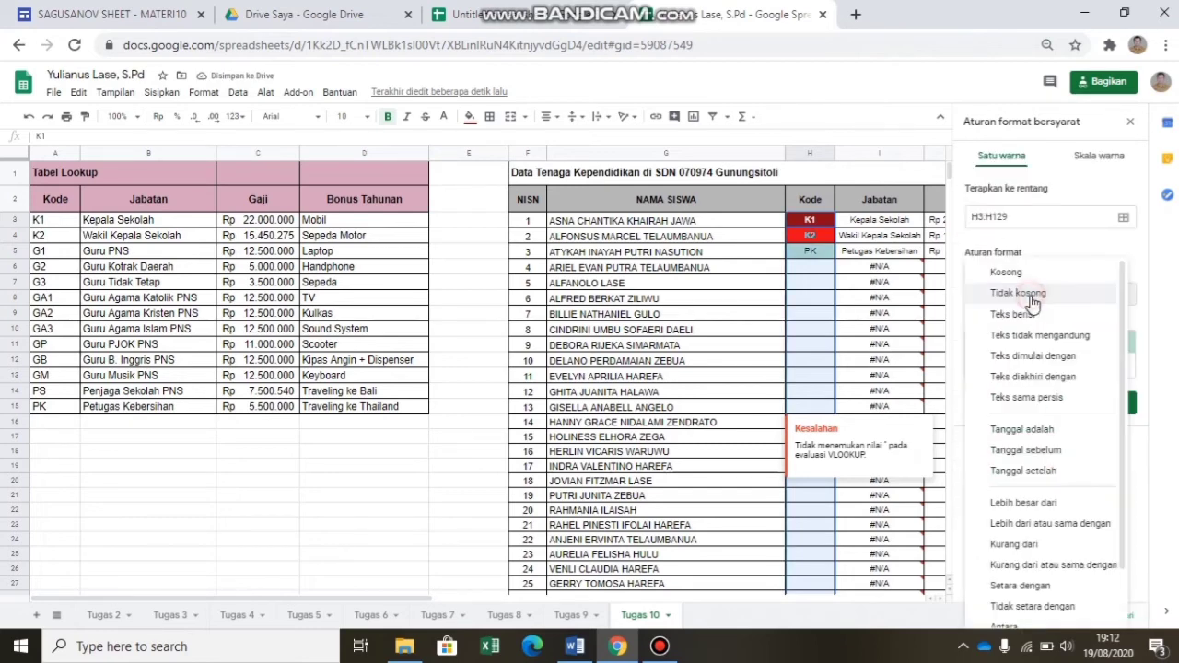
{"action": "left_click", "coordinate": [1031, 314]}
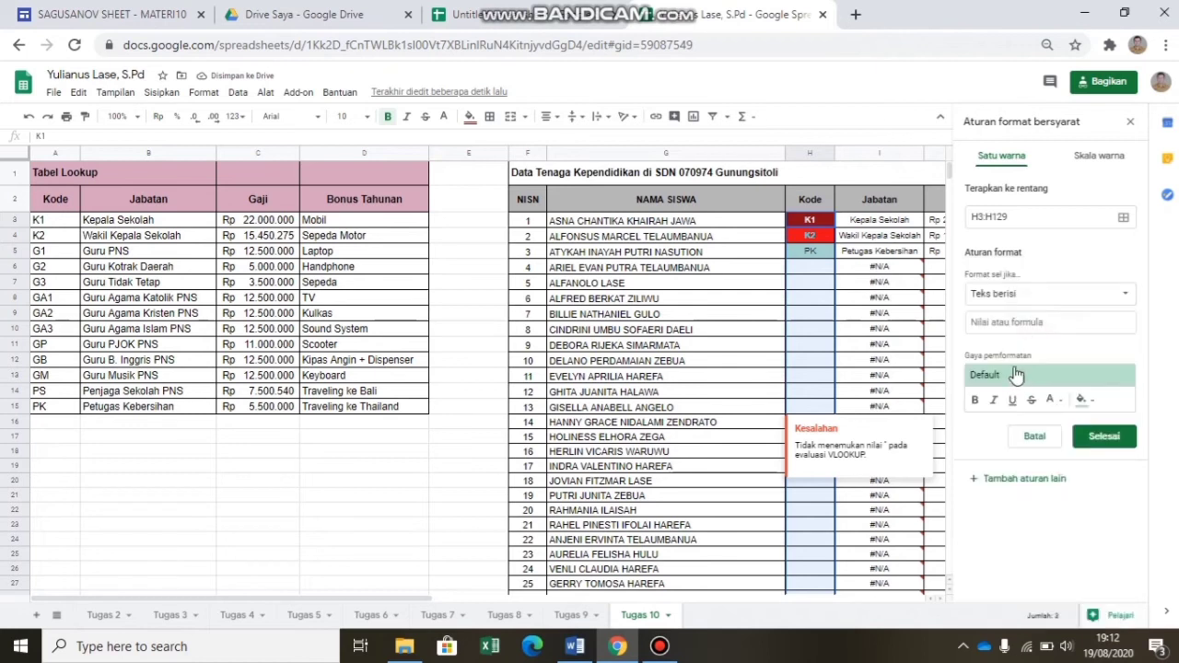
{"action": "left_click", "coordinate": [1010, 324]}
{"action": "type", "text": "GB"}
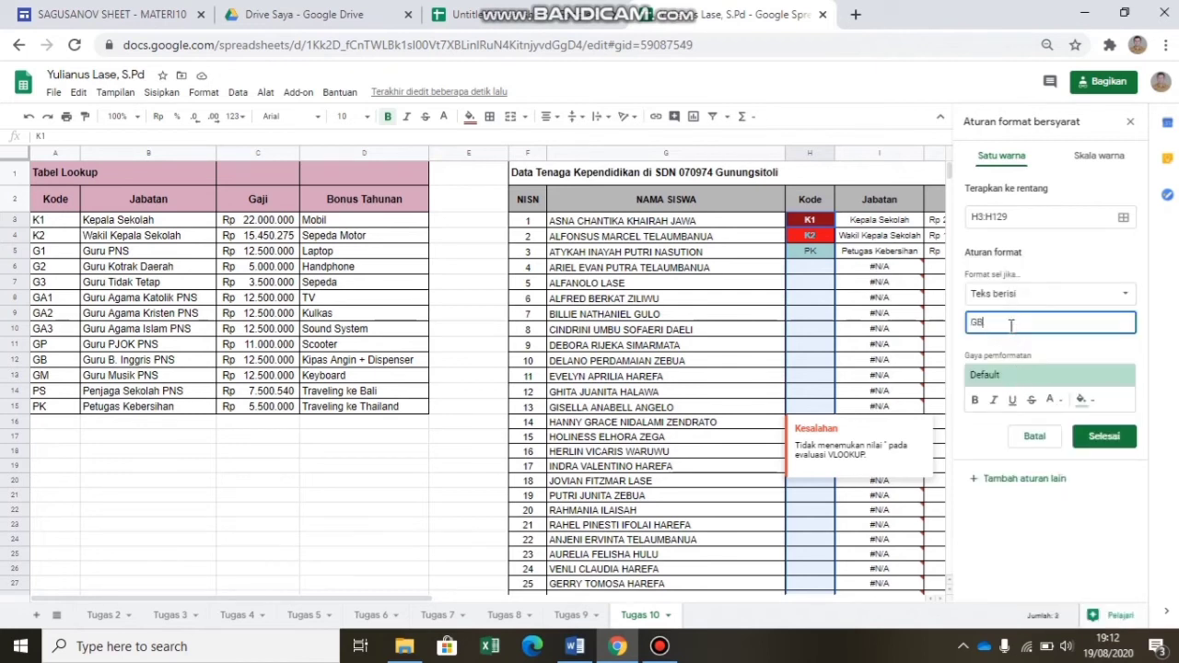
Format the GB rule with a very dark red fill and bold white text, and save the rule.
{"action": "left_click", "coordinate": [1083, 403]}
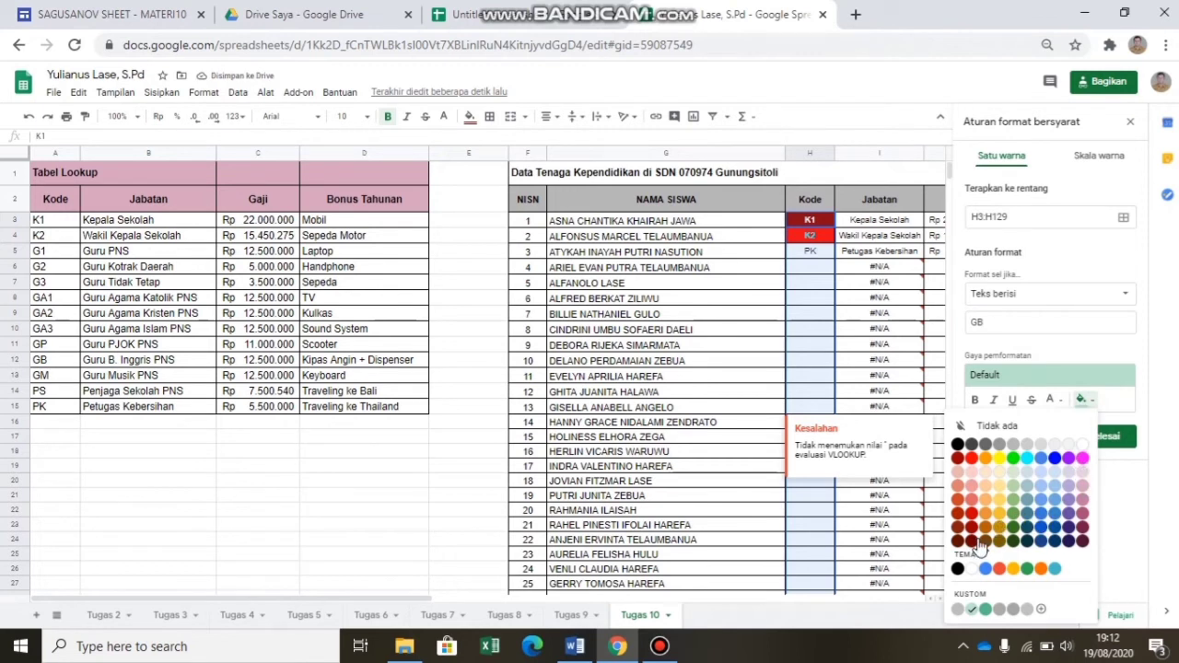
{"action": "left_click", "coordinate": [973, 543]}
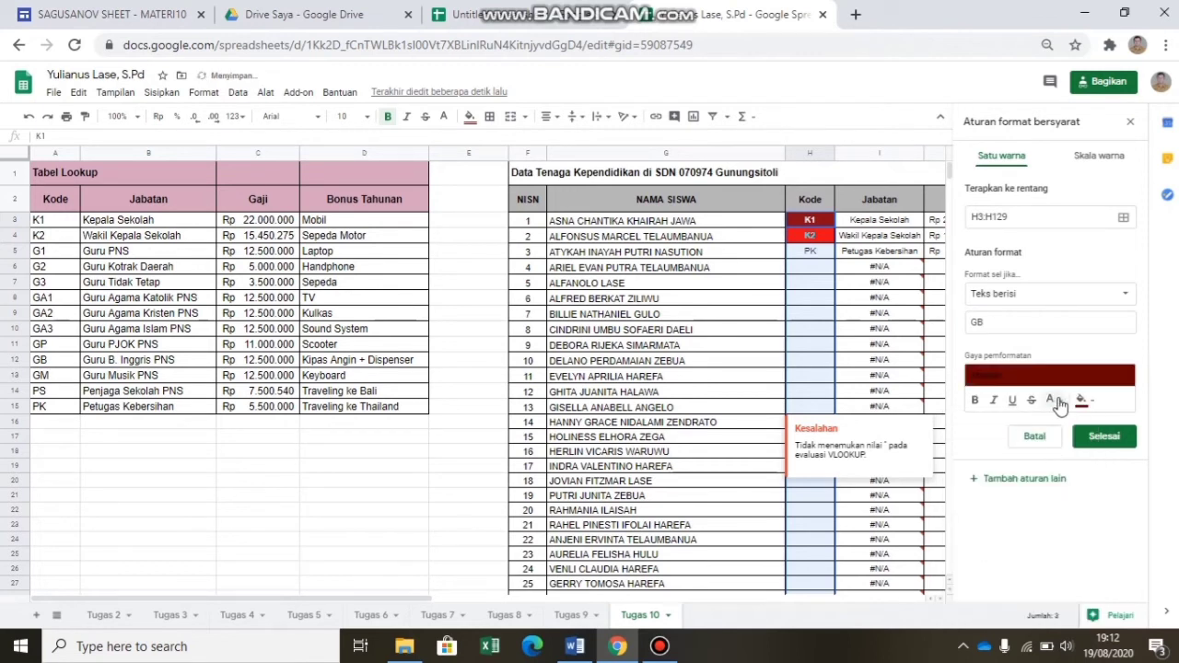
{"action": "left_click", "coordinate": [1050, 400]}
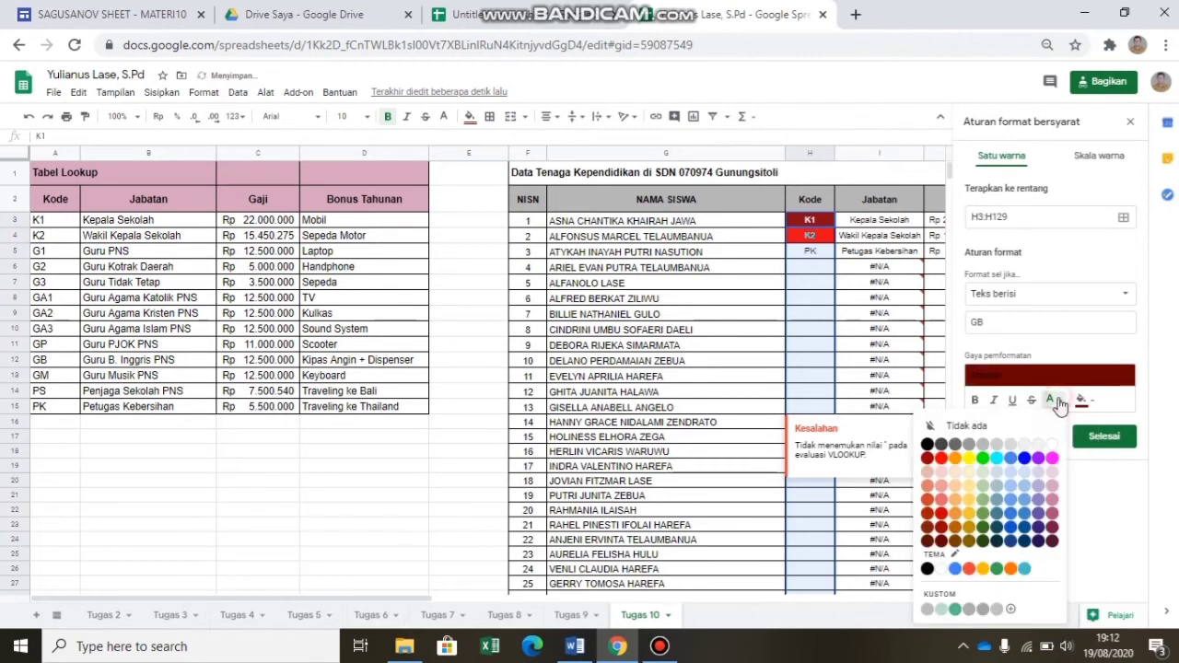
{"action": "left_click", "coordinate": [1053, 450]}
{"action": "left_click", "coordinate": [975, 400]}
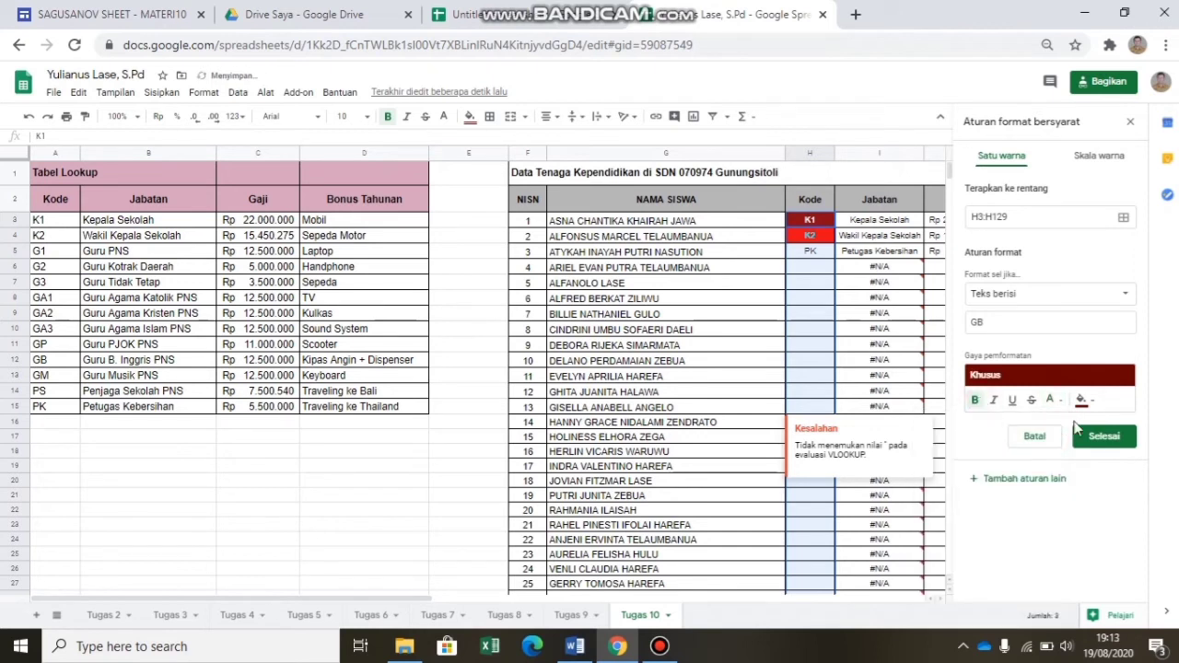
{"action": "left_click", "coordinate": [1101, 436]}
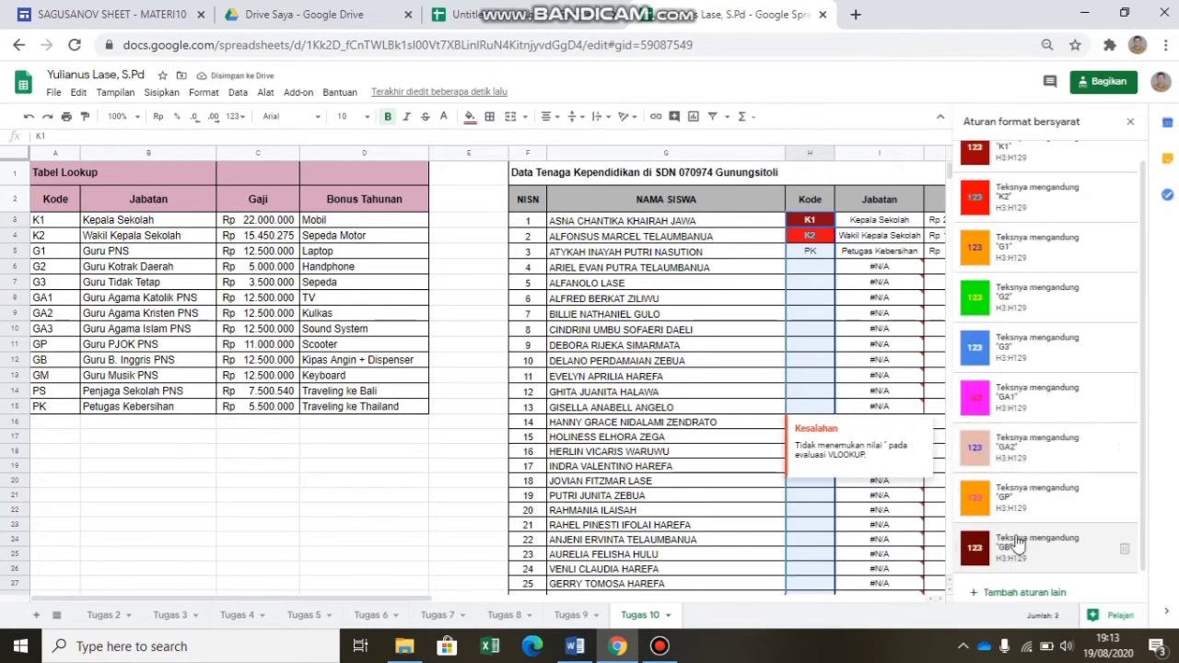
Add a conditional formatting rule on H3:H129 with the condition Teks berisi GM.
{"action": "left_click", "coordinate": [1002, 596]}
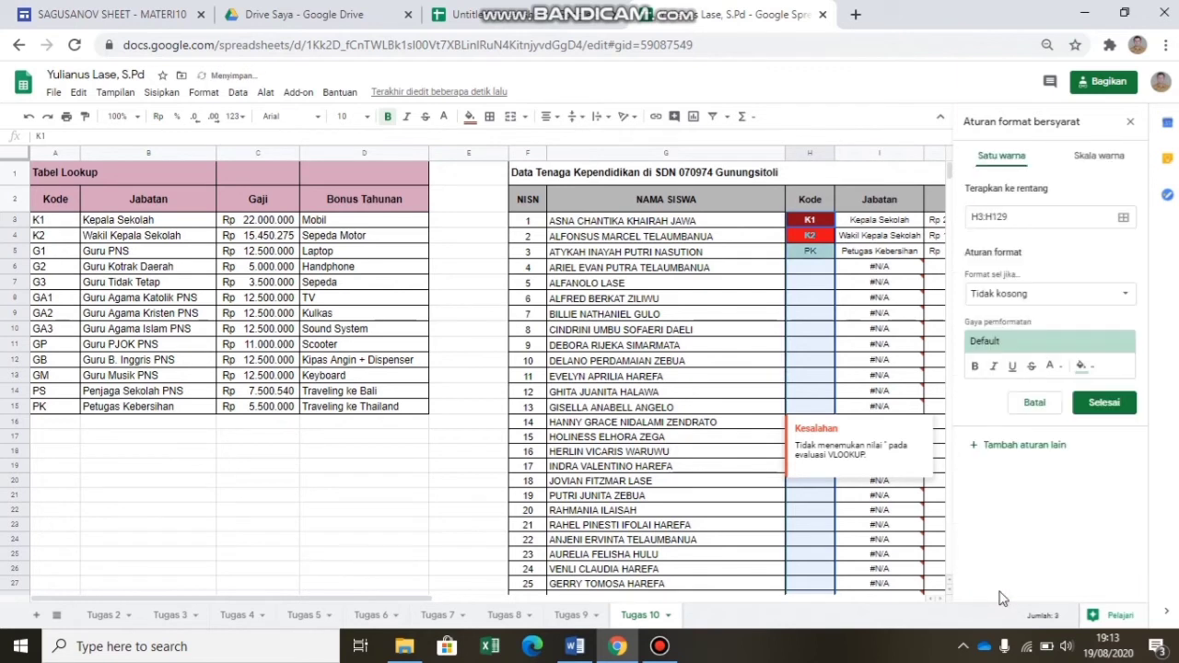
{"action": "left_click", "coordinate": [1027, 294]}
{"action": "left_click", "coordinate": [1030, 315]}
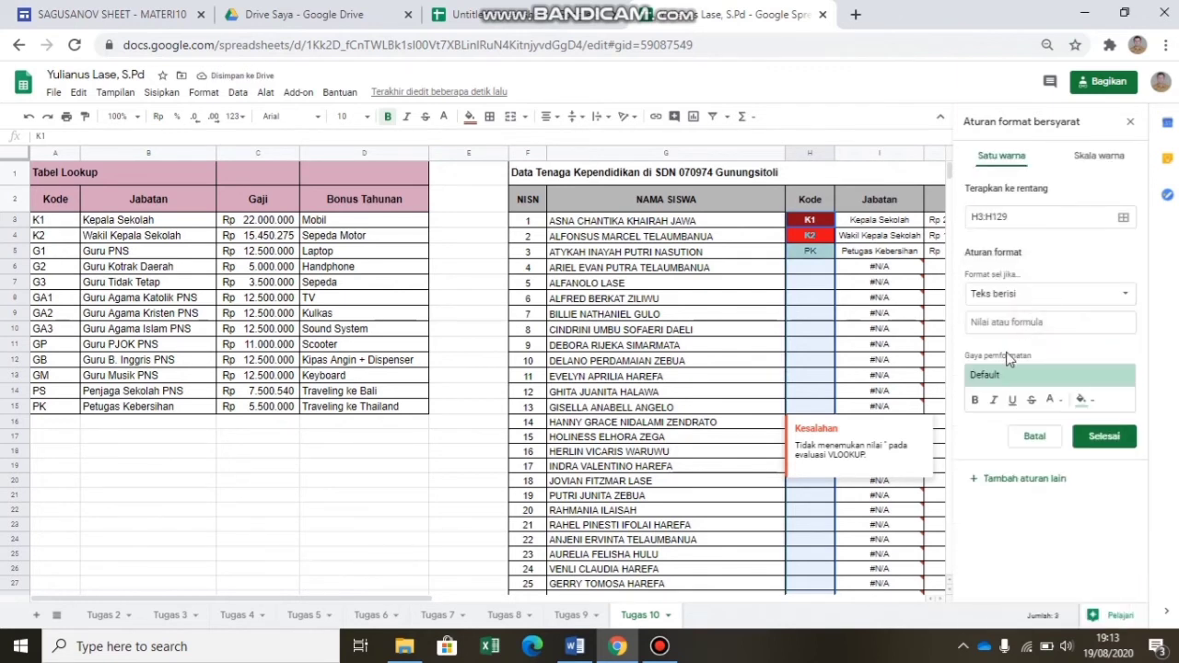
{"action": "left_click", "coordinate": [999, 324]}
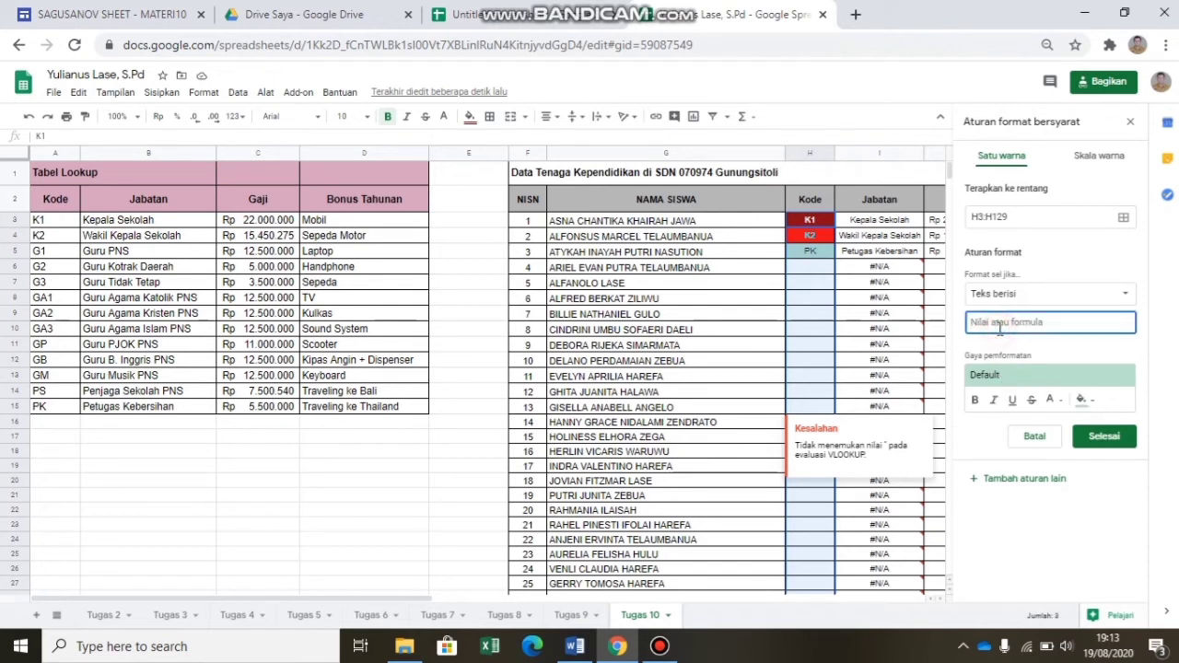
{"action": "type", "text": "GM"}
Format the GM rule with a dark magenta fill and bold blue text, and save the rule.
{"action": "left_click", "coordinate": [1065, 373]}
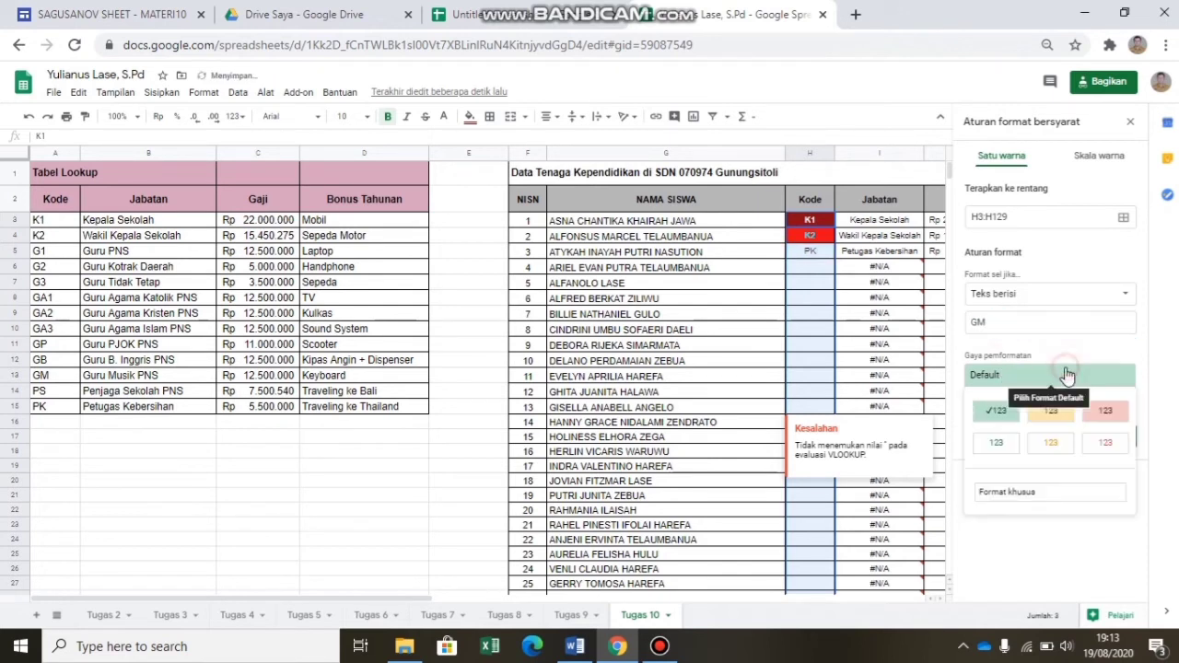
{"action": "left_click", "coordinate": [1073, 378]}
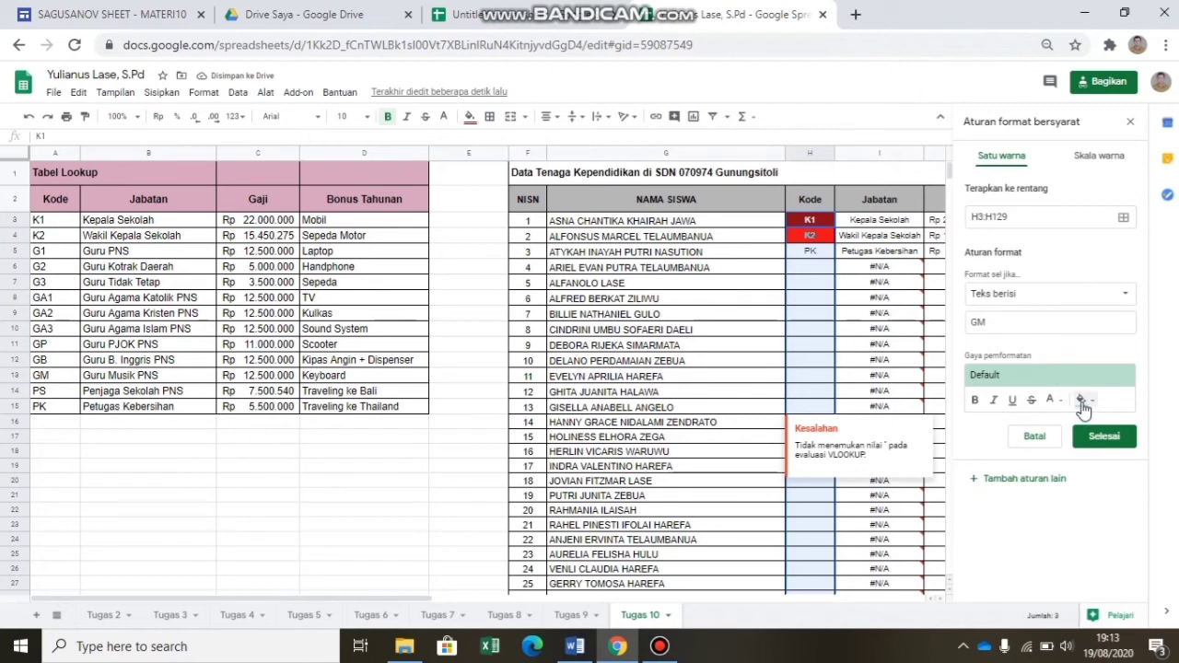
{"action": "left_click", "coordinate": [1082, 399]}
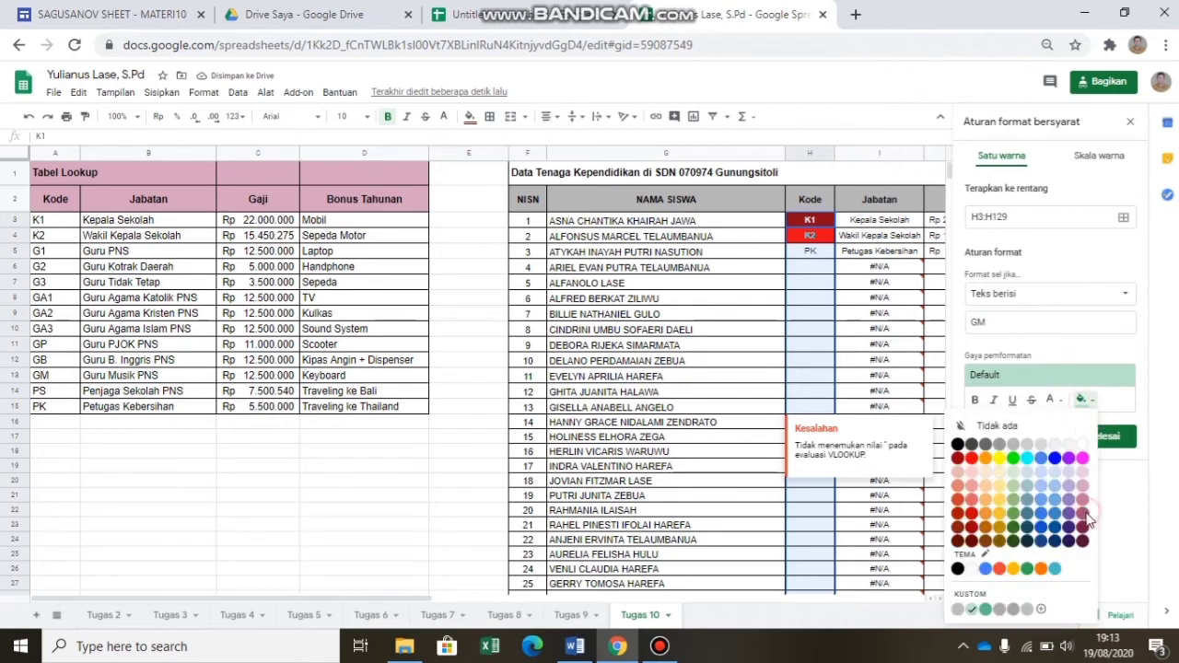
{"action": "left_click", "coordinate": [1085, 513]}
{"action": "left_click", "coordinate": [1051, 399]}
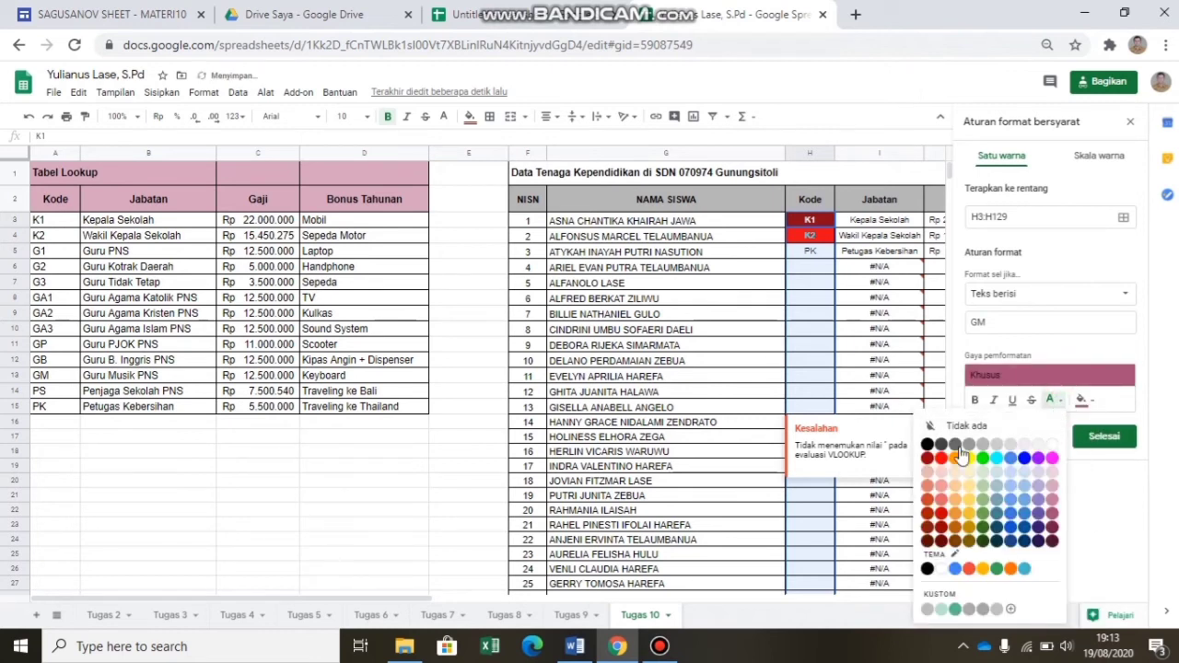
{"action": "left_click", "coordinate": [1024, 459]}
{"action": "left_click", "coordinate": [975, 401]}
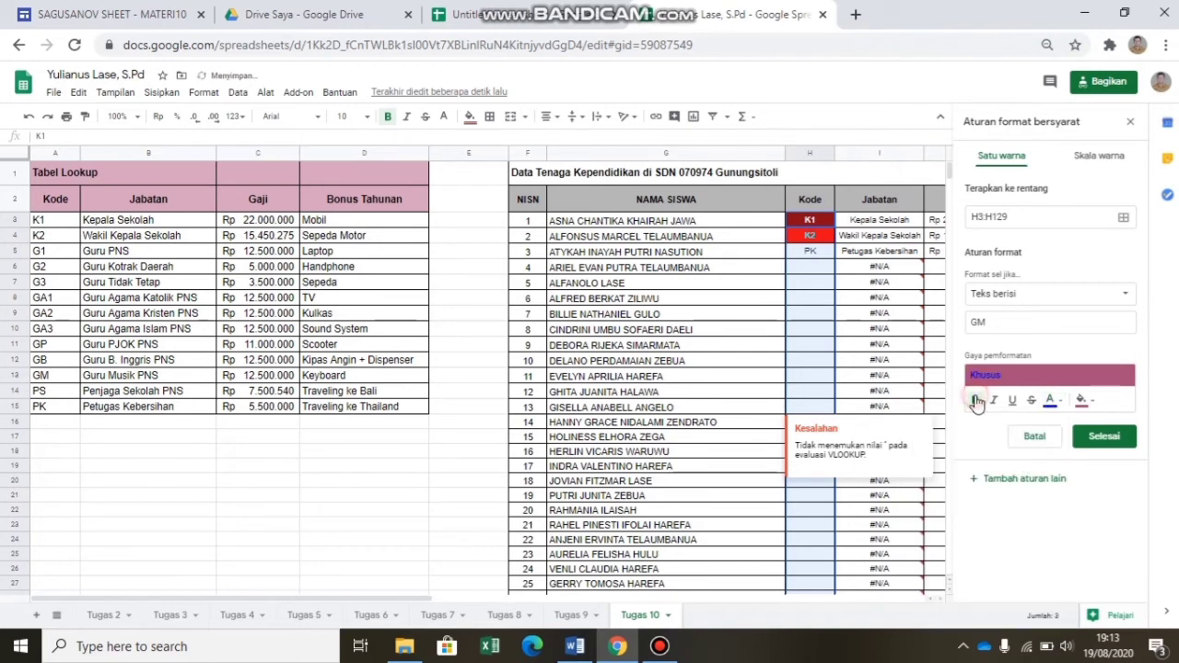
{"action": "left_click", "coordinate": [1098, 439]}
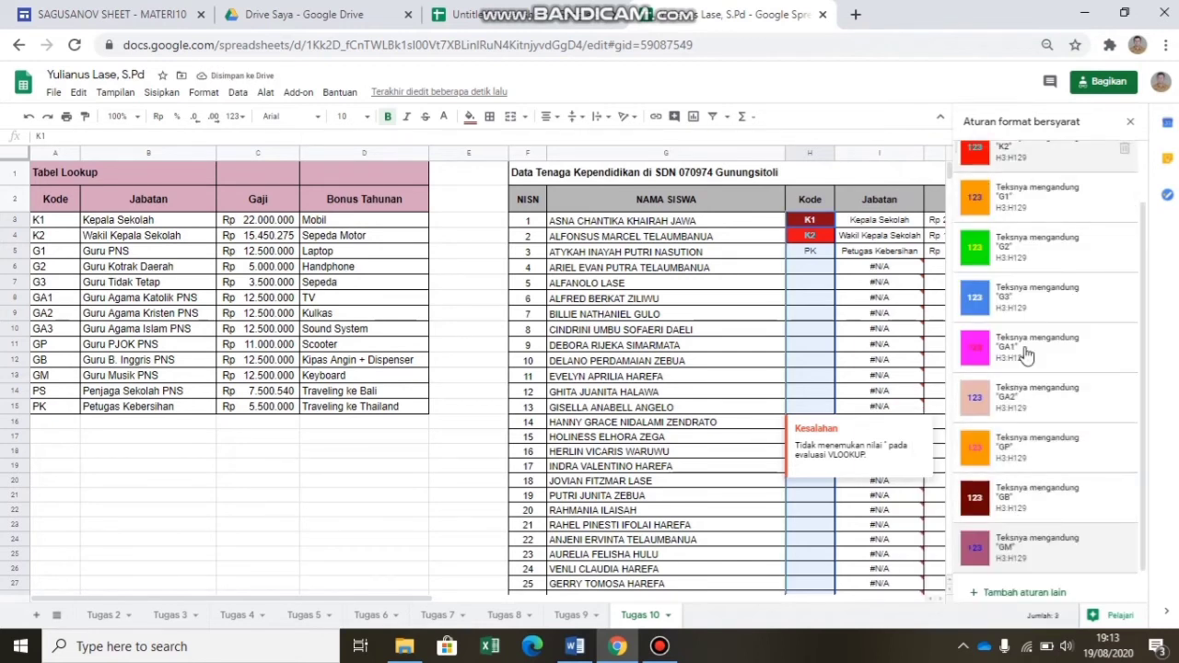
Add a conditional formatting rule on H3:H129 with the condition Teks berisi PS.
{"action": "left_click", "coordinate": [1002, 594]}
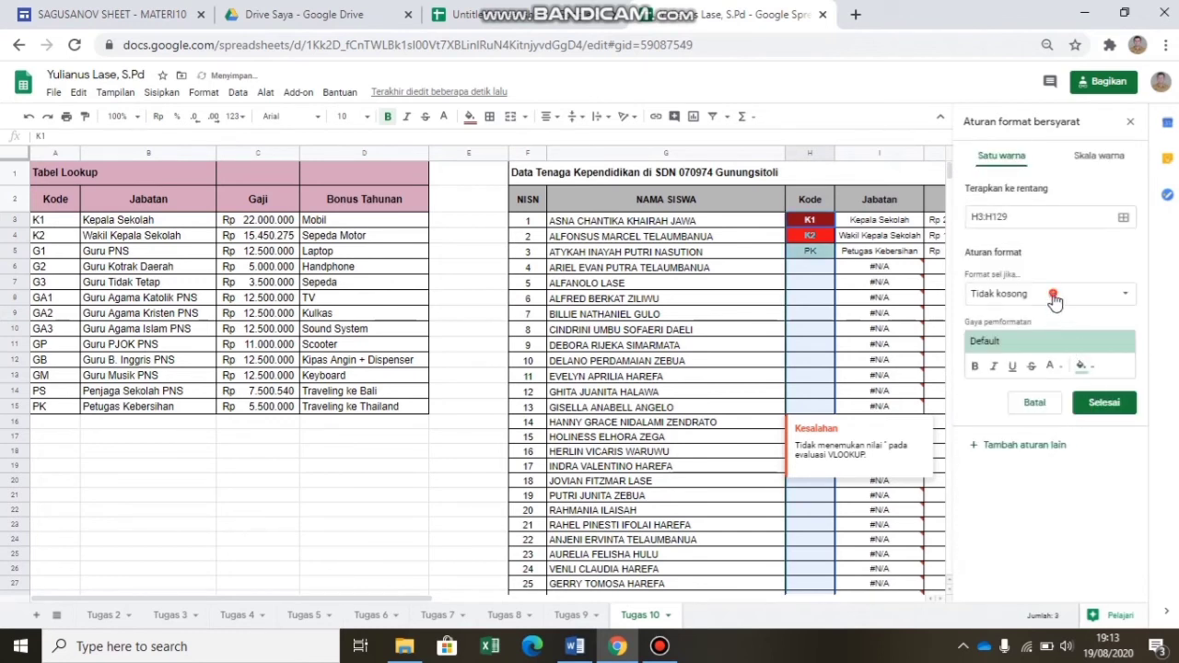
{"action": "left_click", "coordinate": [1055, 301]}
{"action": "left_click", "coordinate": [1034, 310]}
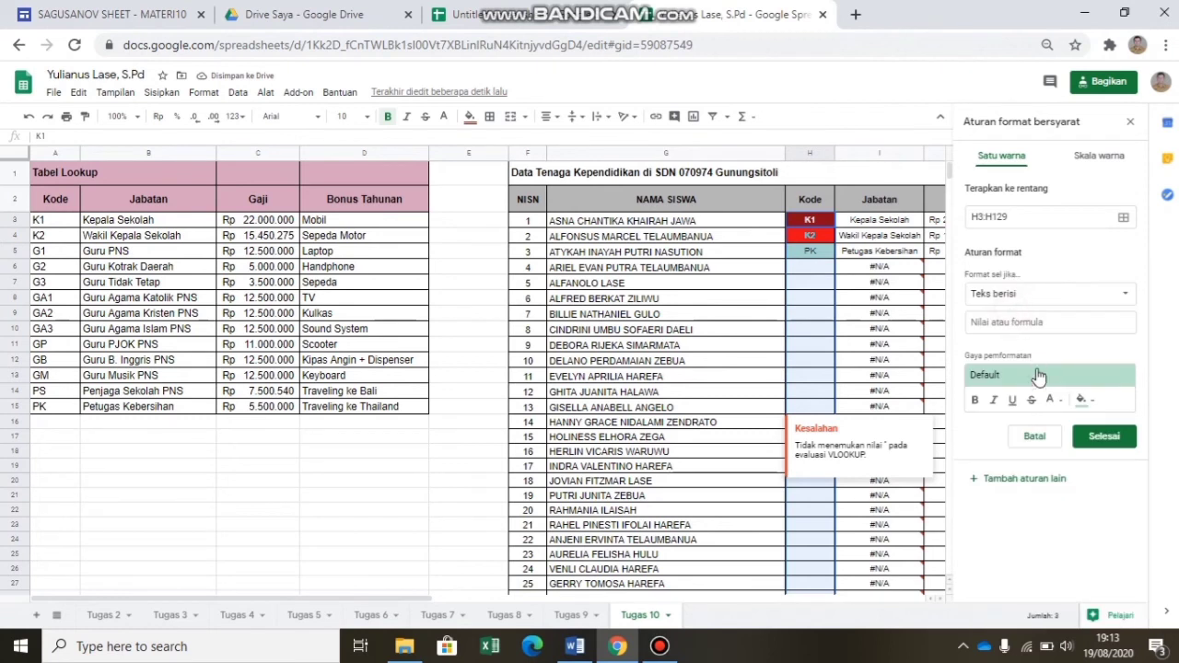
{"action": "left_click", "coordinate": [1048, 321]}
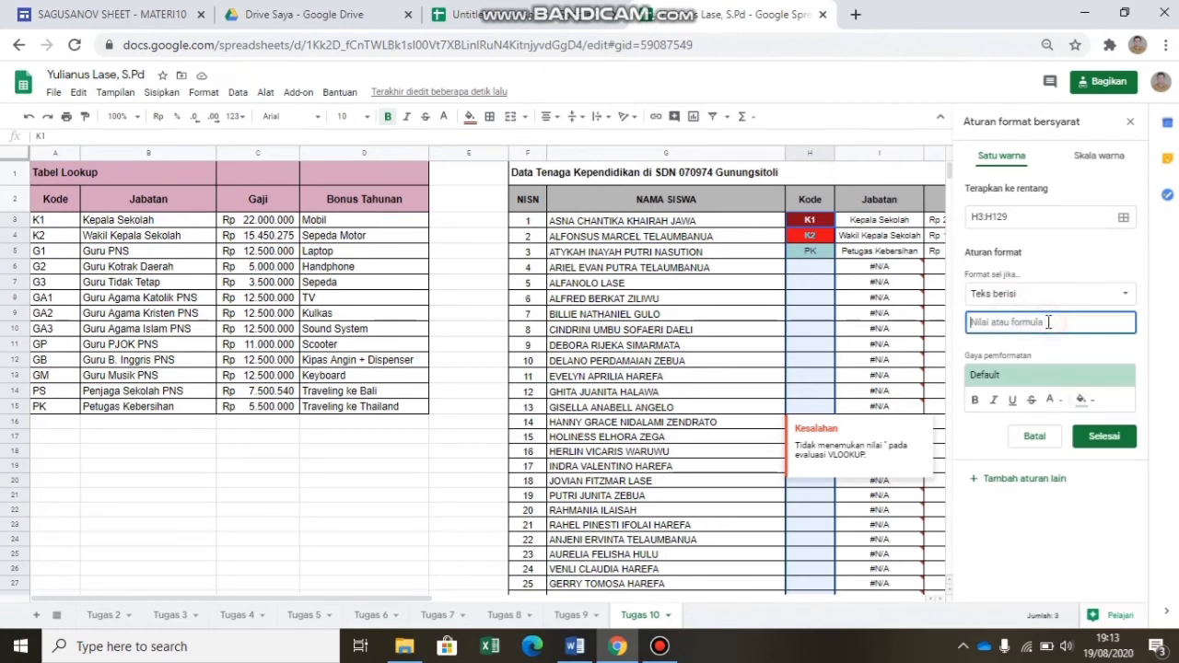
{"action": "type", "text": "PS"}
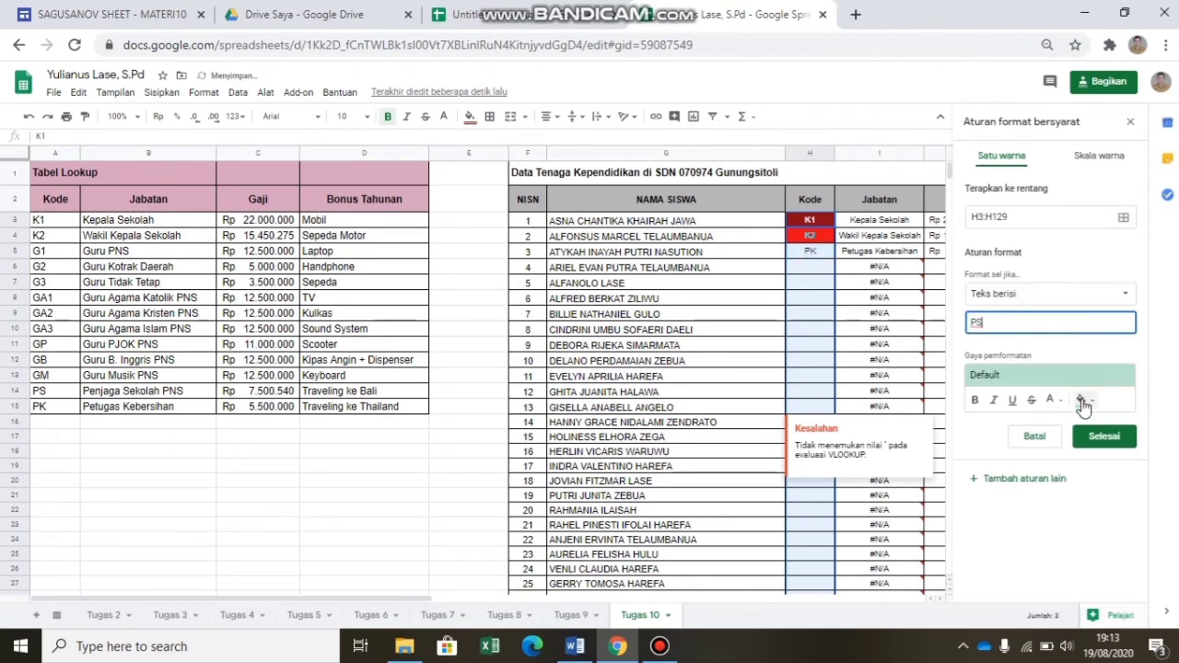
Format the PS rule with a cyan fill and bold red text, and save the rule.
{"action": "left_click", "coordinate": [1082, 403]}
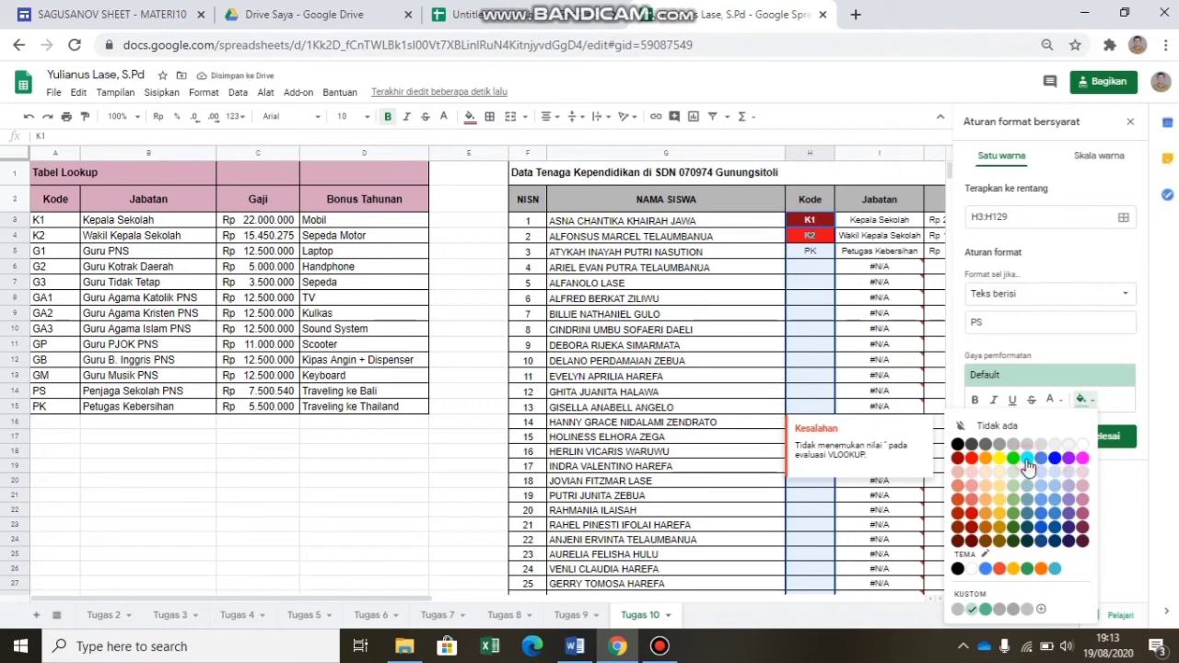
{"action": "left_click", "coordinate": [1027, 458]}
{"action": "left_click", "coordinate": [1049, 401]}
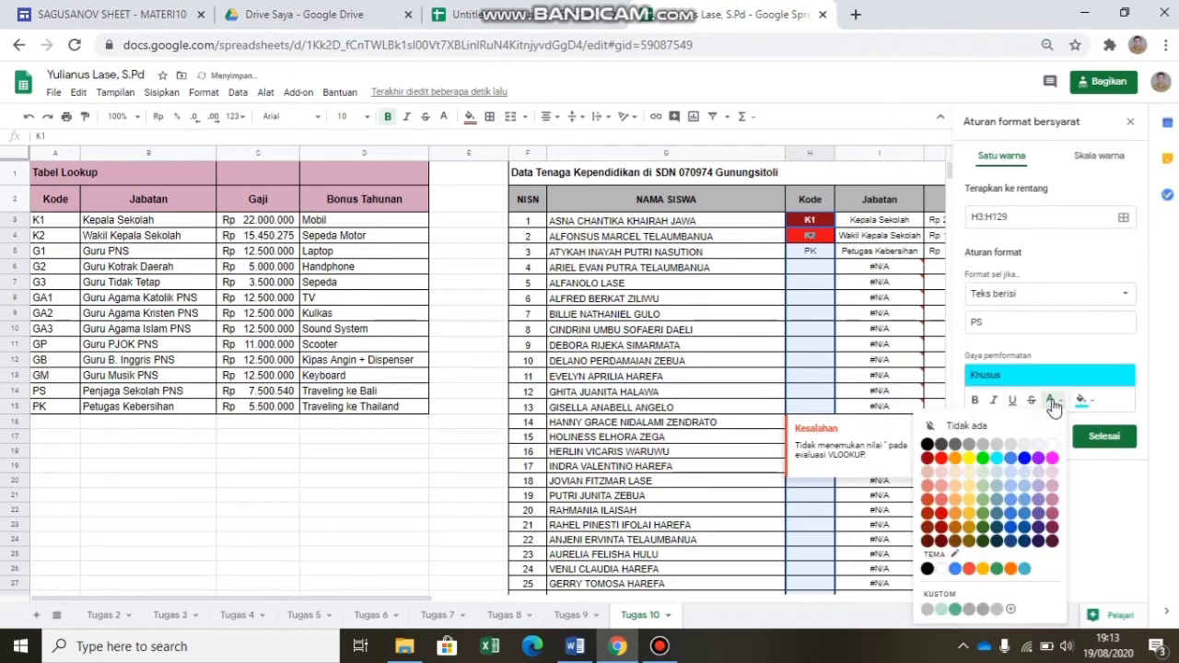
{"action": "left_click", "coordinate": [939, 461]}
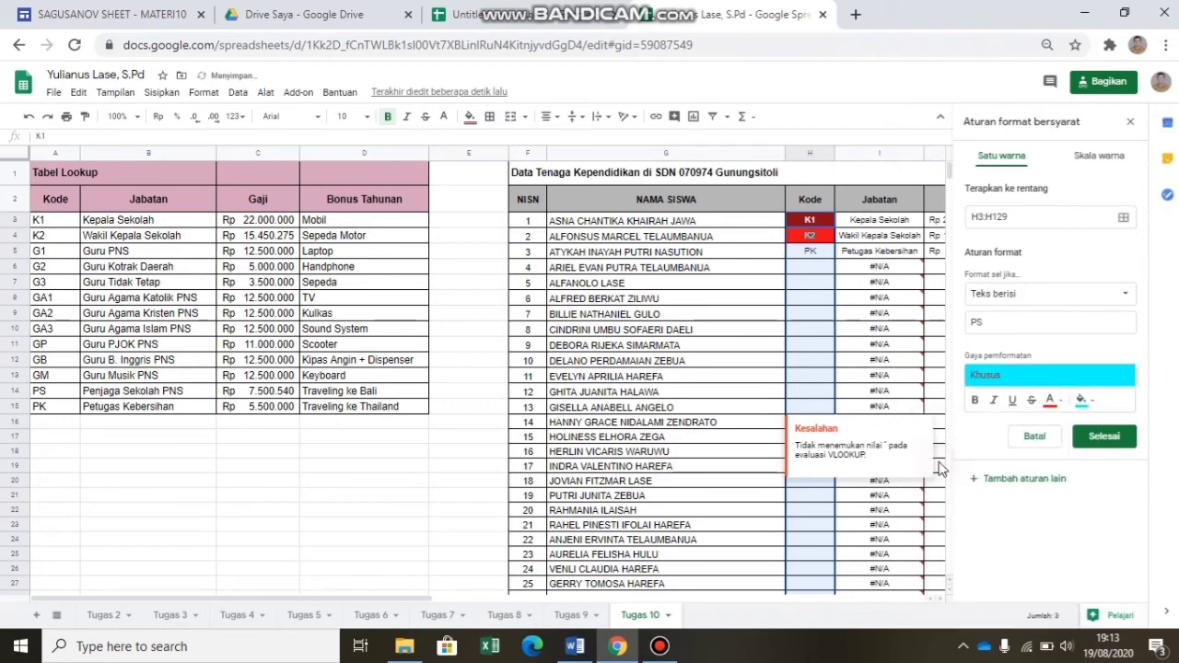
{"action": "left_click", "coordinate": [975, 401]}
{"action": "left_click", "coordinate": [1101, 440]}
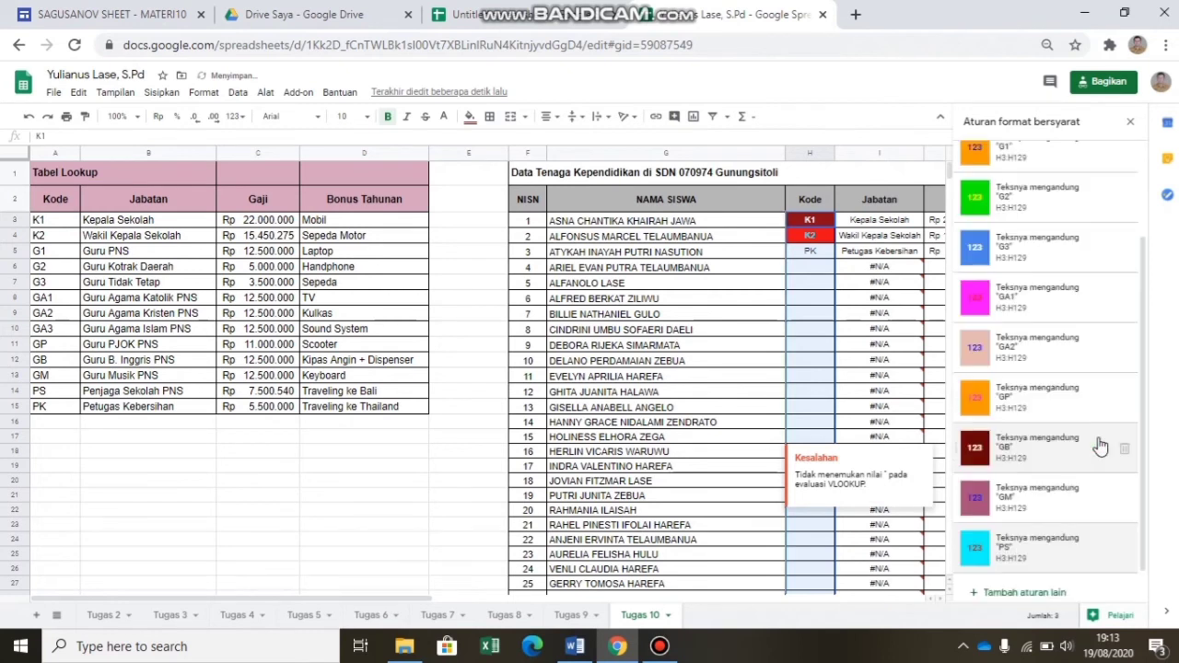
Add a conditional formatting rule on H3:H129 with the condition Teks berisi PK.
{"action": "left_click", "coordinate": [1013, 593]}
{"action": "left_click", "coordinate": [1047, 298]}
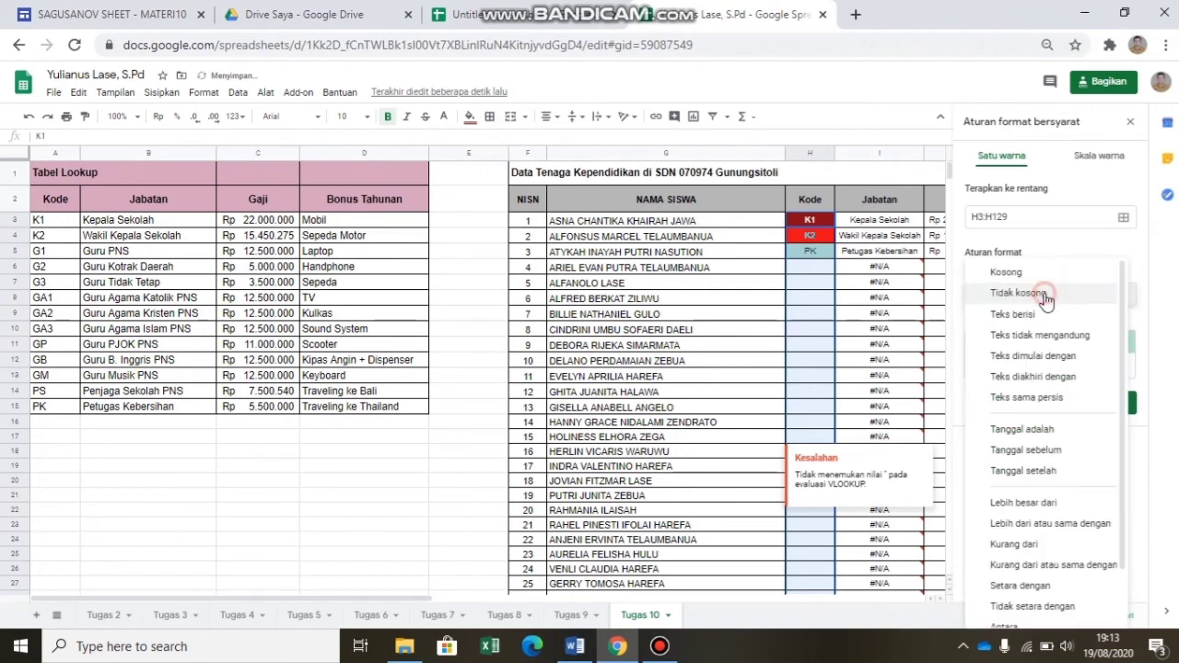
{"action": "left_click", "coordinate": [1023, 315]}
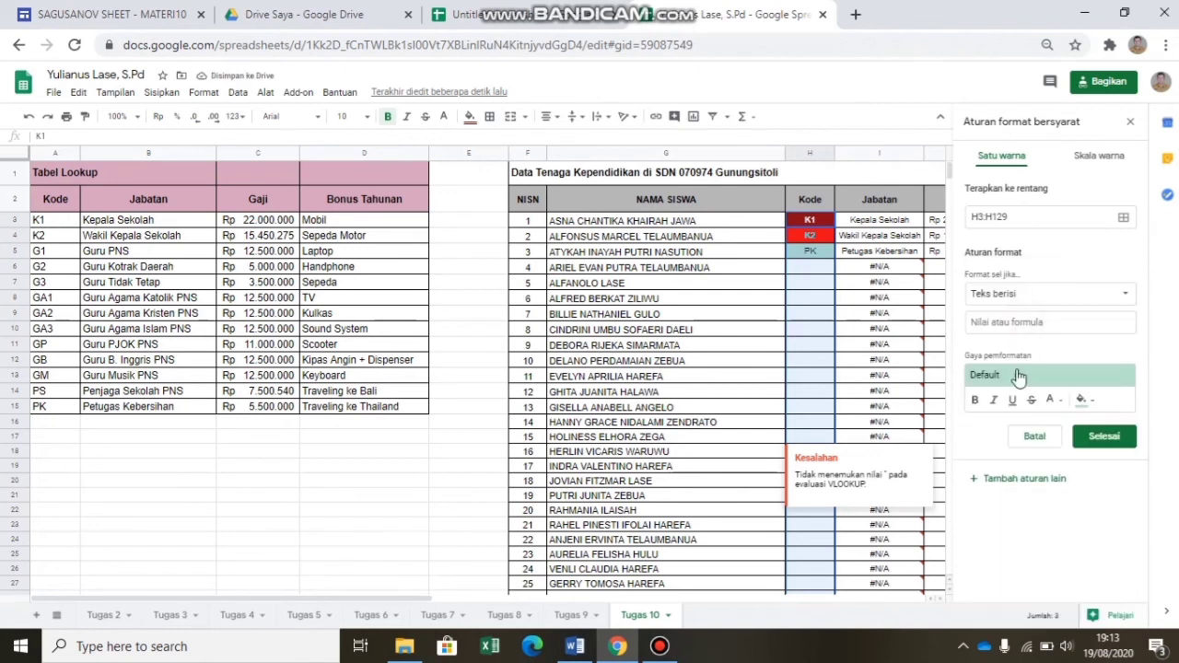
{"action": "left_click", "coordinate": [1054, 324]}
{"action": "type", "text": "P"}
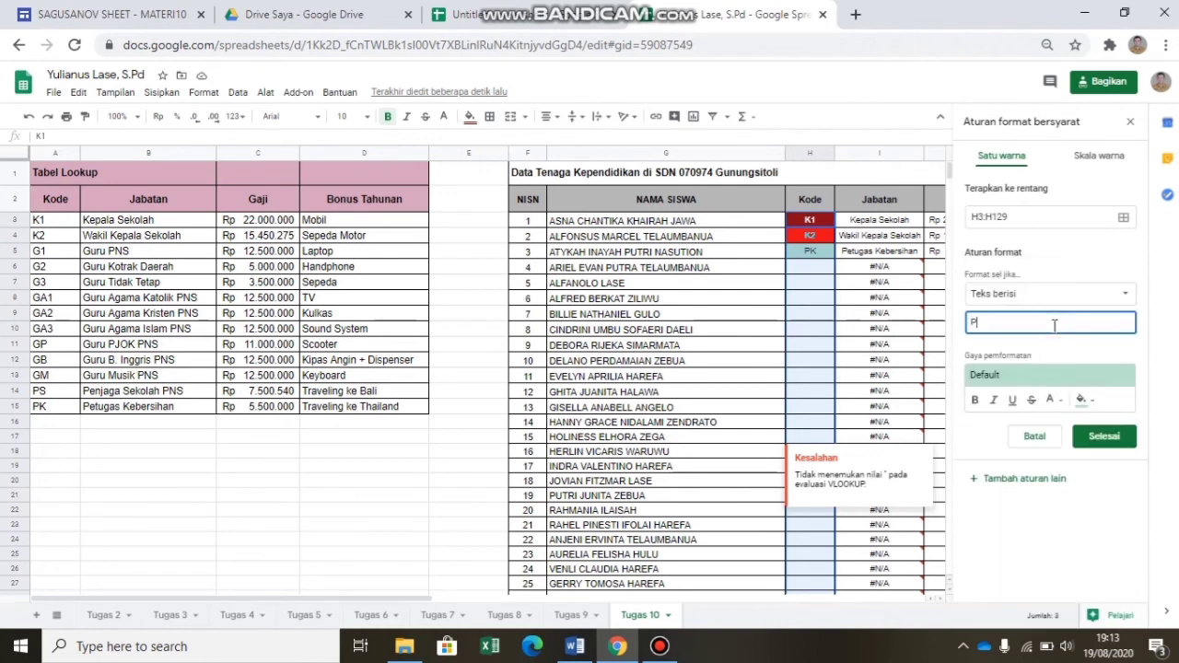
{"action": "type", "text": "K"}
Format the PK rule with an orange-red fill and bold white text, and save the rule.
{"action": "left_click", "coordinate": [1083, 399]}
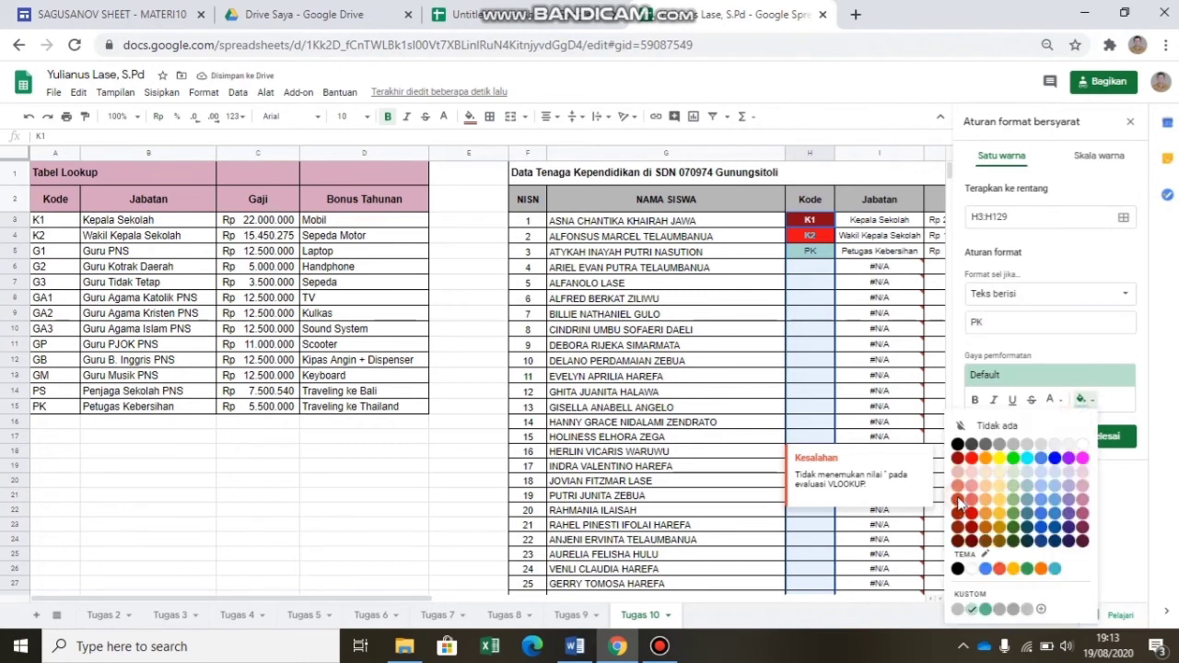
{"action": "left_click", "coordinate": [957, 500]}
{"action": "left_click", "coordinate": [1050, 401]}
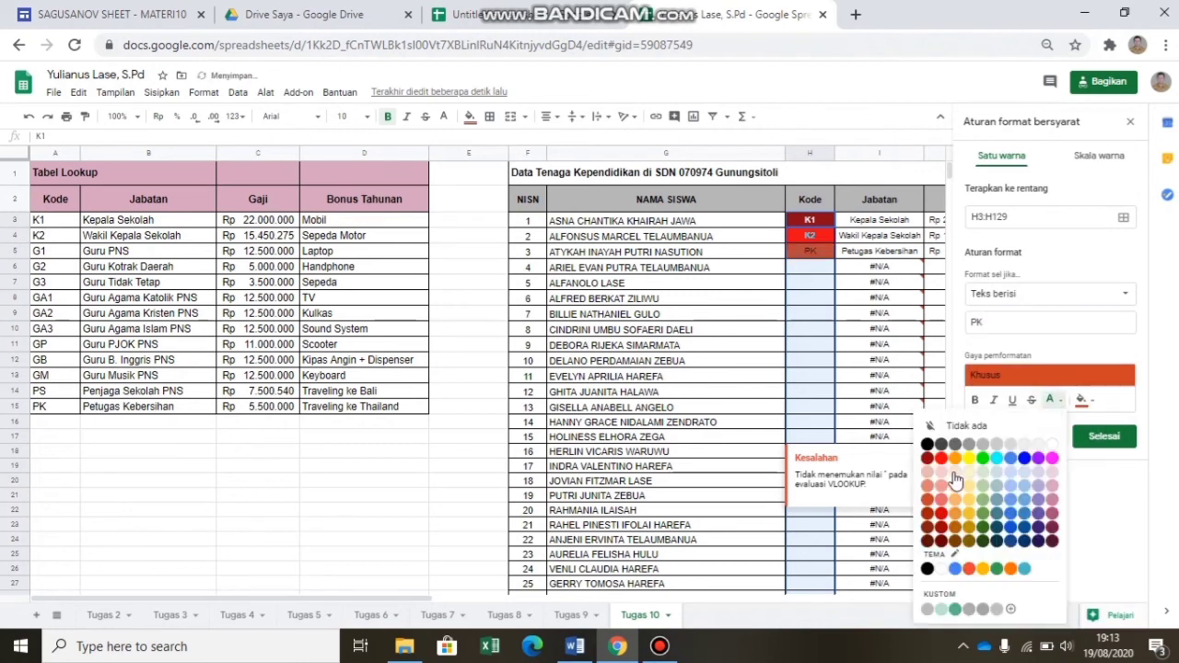
{"action": "left_click", "coordinate": [1051, 448]}
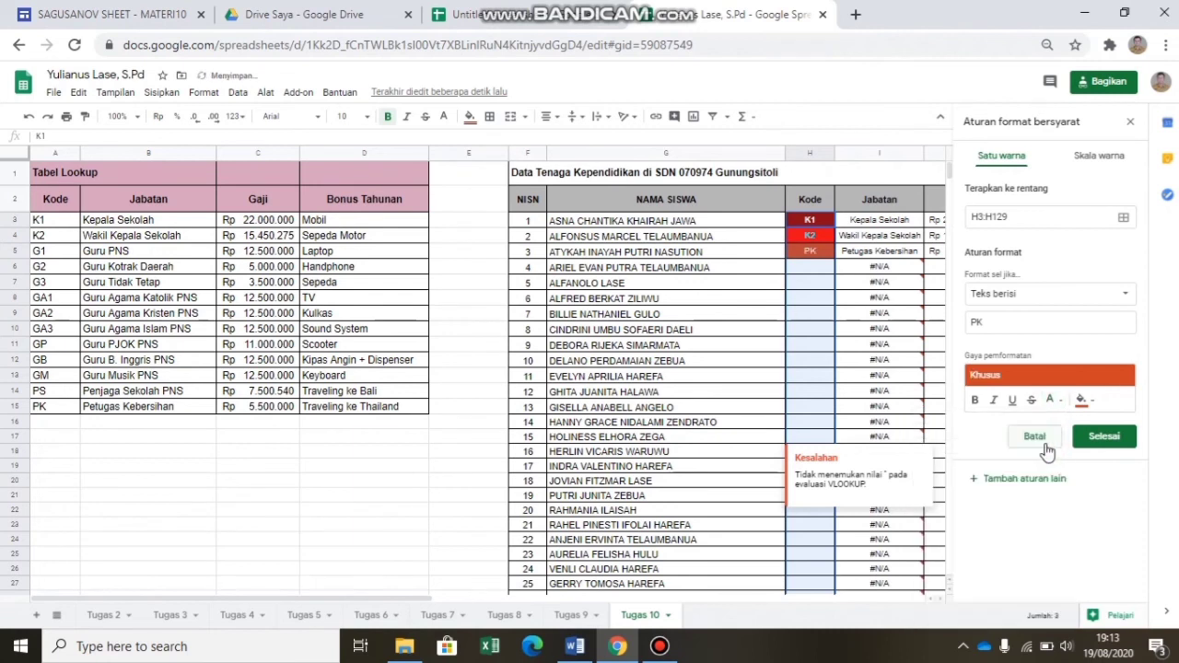
{"action": "left_click", "coordinate": [974, 399]}
{"action": "left_click", "coordinate": [1102, 435]}
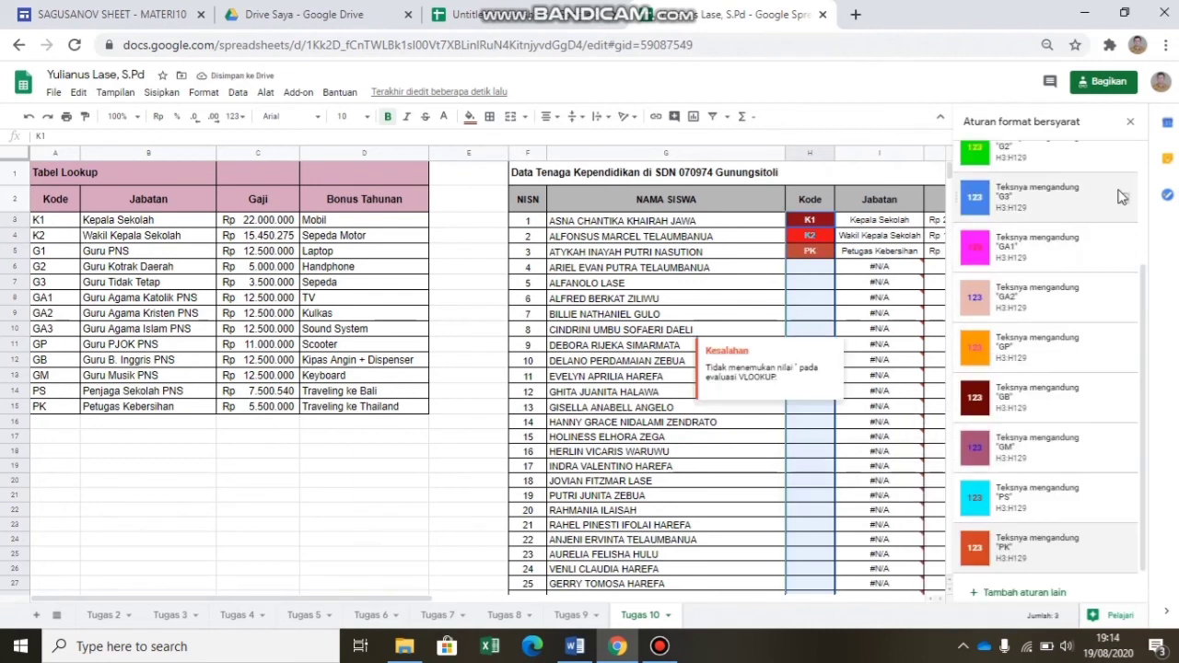
Enter the code GM in Kode cell H6 and GA2 in H7.
{"action": "left_click", "coordinate": [470, 450]}
{"action": "left_click", "coordinate": [813, 269]}
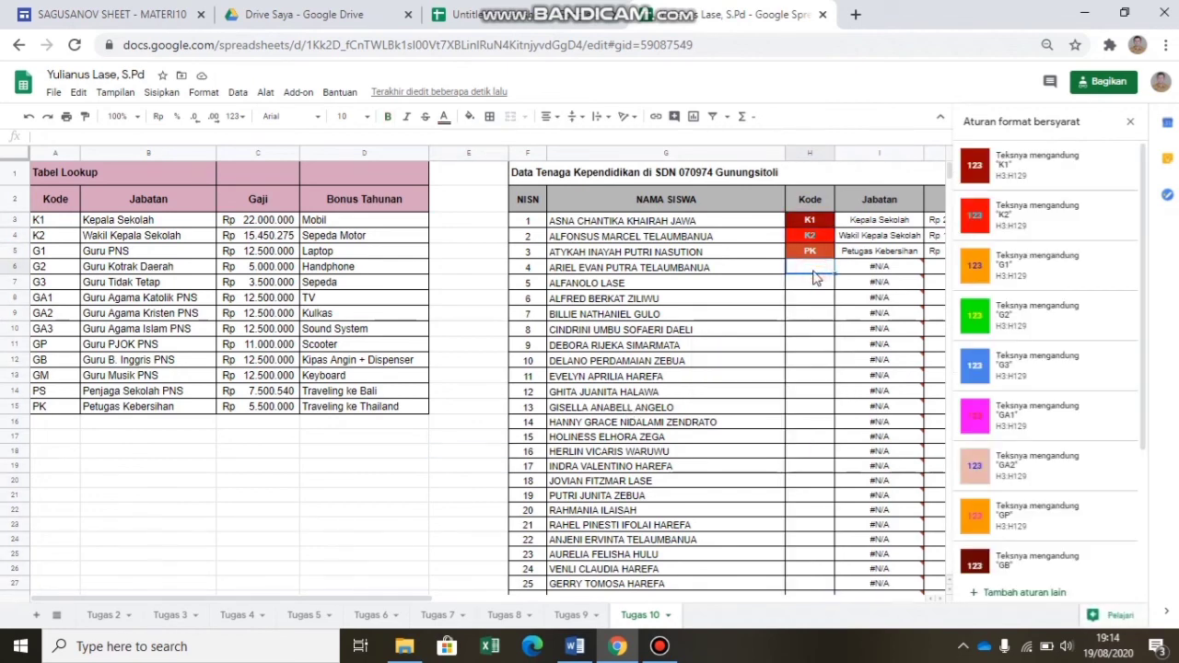
{"action": "type", "text": "GM"}
{"action": "key", "text": "Return"}
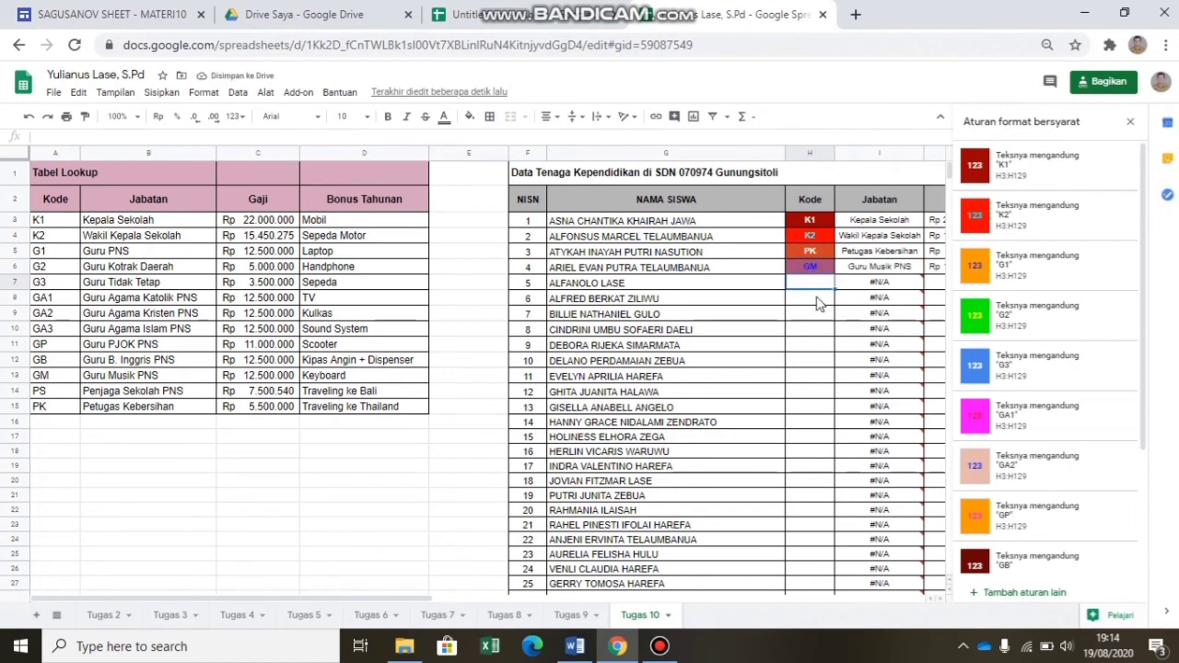
{"action": "type", "text": "GA2"}
{"action": "key", "text": "Return"}
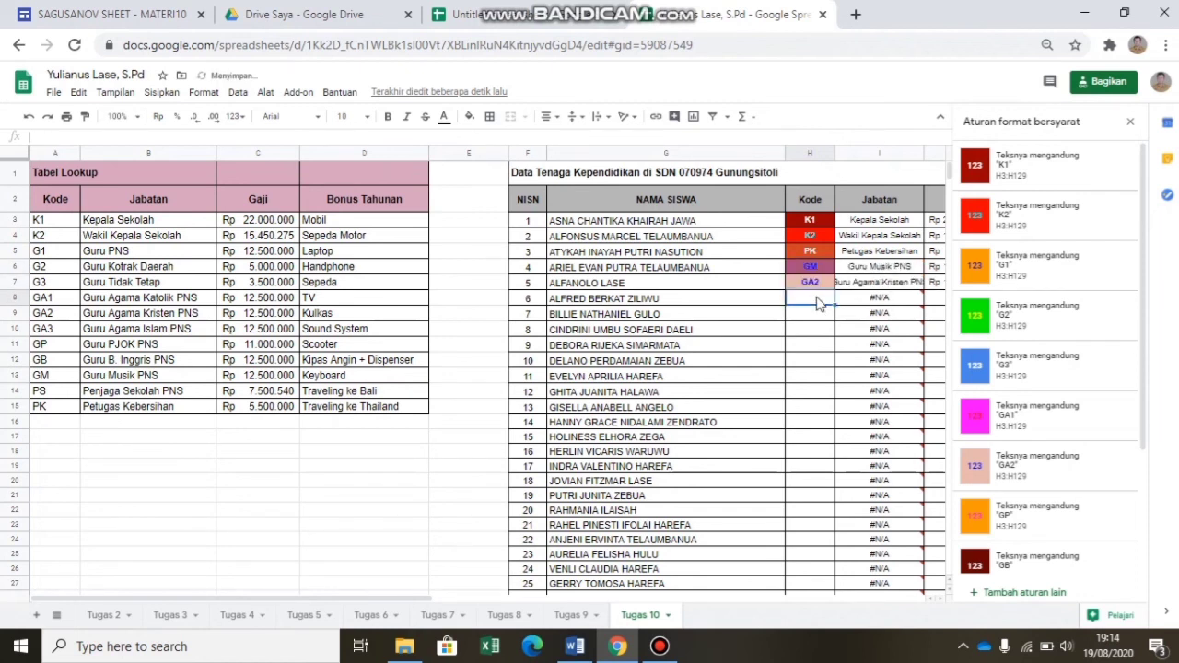
Close the conditional formatting rules to return to the full staff table.
{"action": "left_click", "coordinate": [460, 468]}
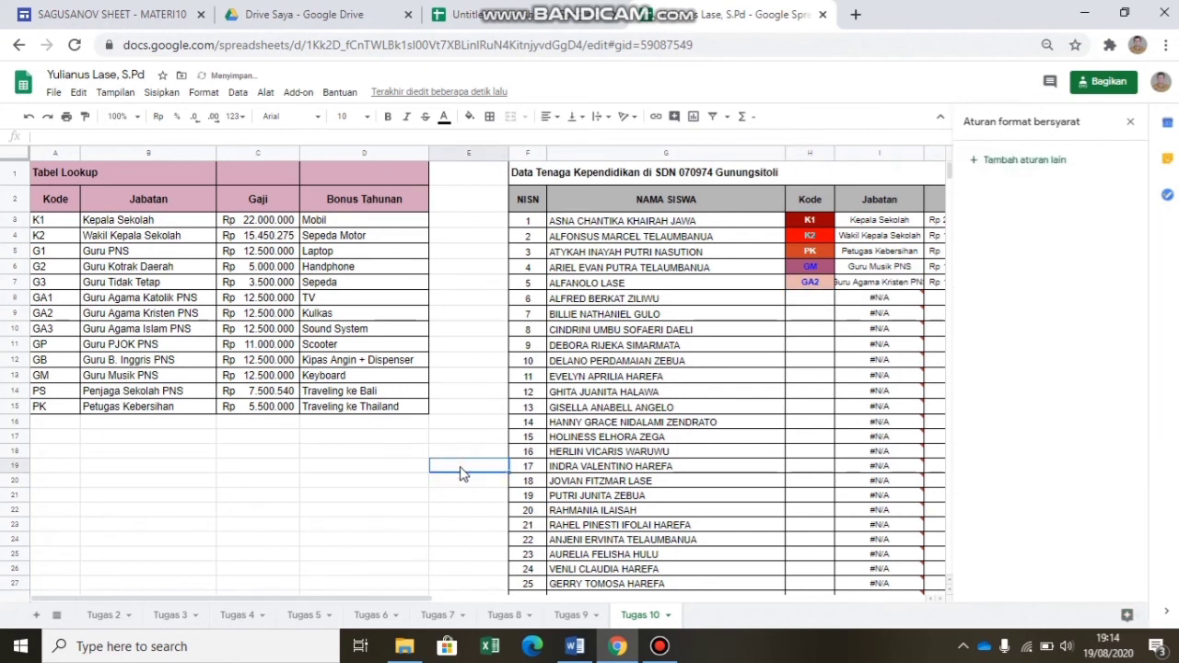
{"action": "left_click", "coordinate": [1131, 125]}
{"action": "left_click", "coordinate": [1108, 251]}
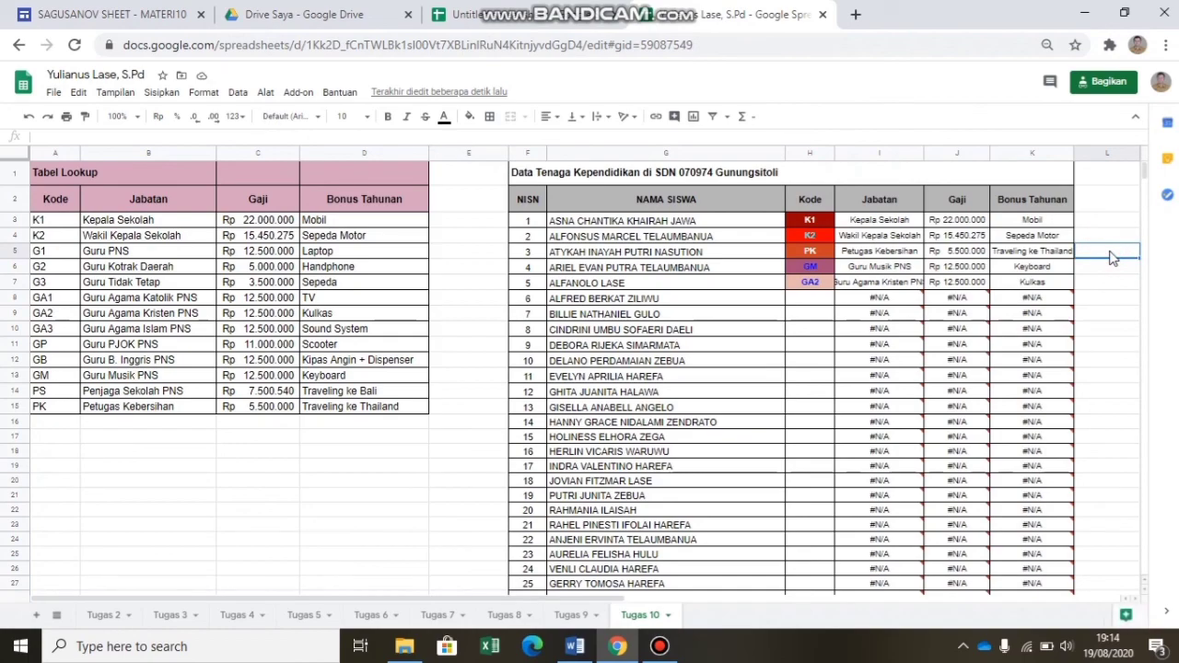